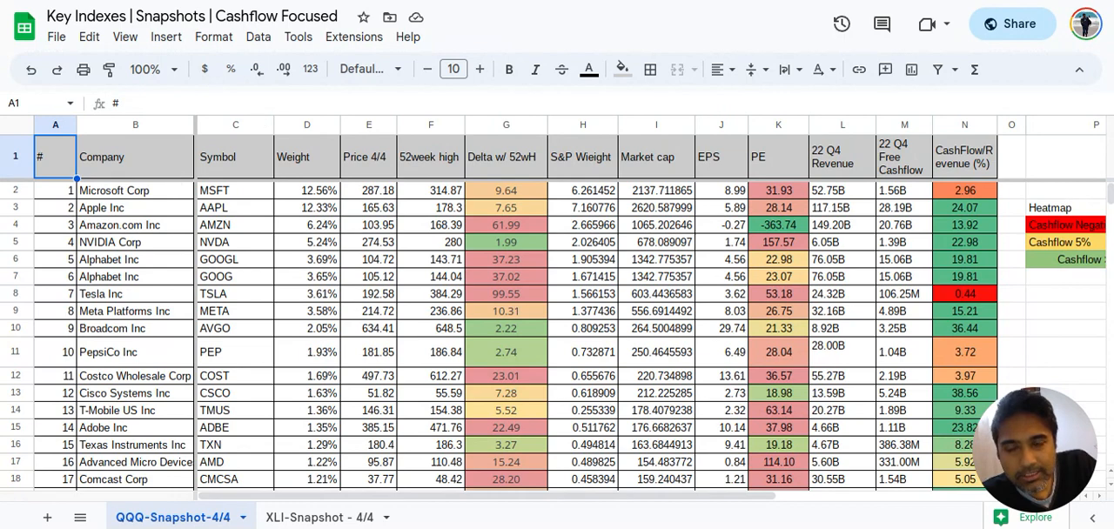
Switch to the Indexes spreadsheet and look through the company list on the SPX - 3/24 sheet
click(266, 1)
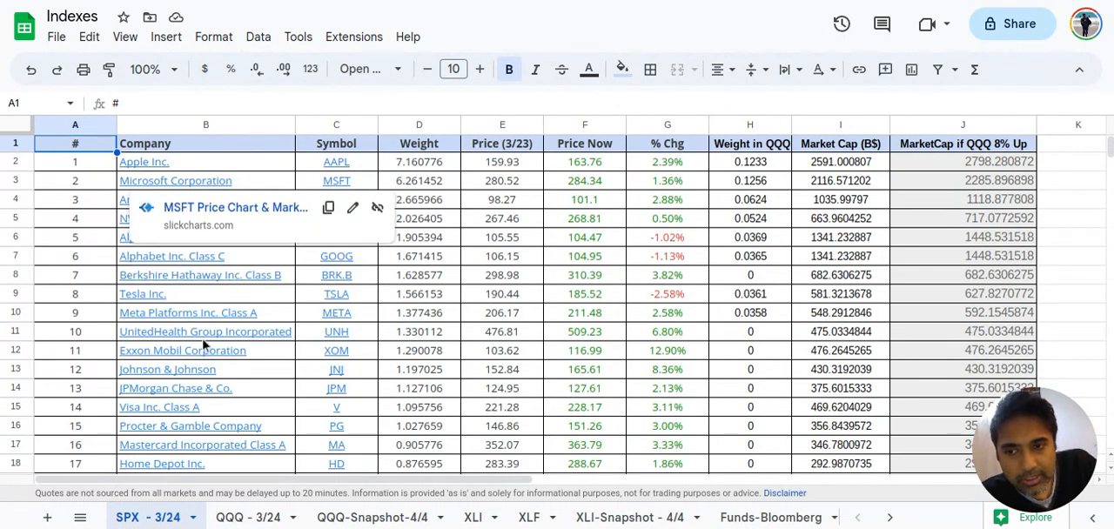
scroll(208, 330, down, 2)
scroll(203, 345, up, 2)
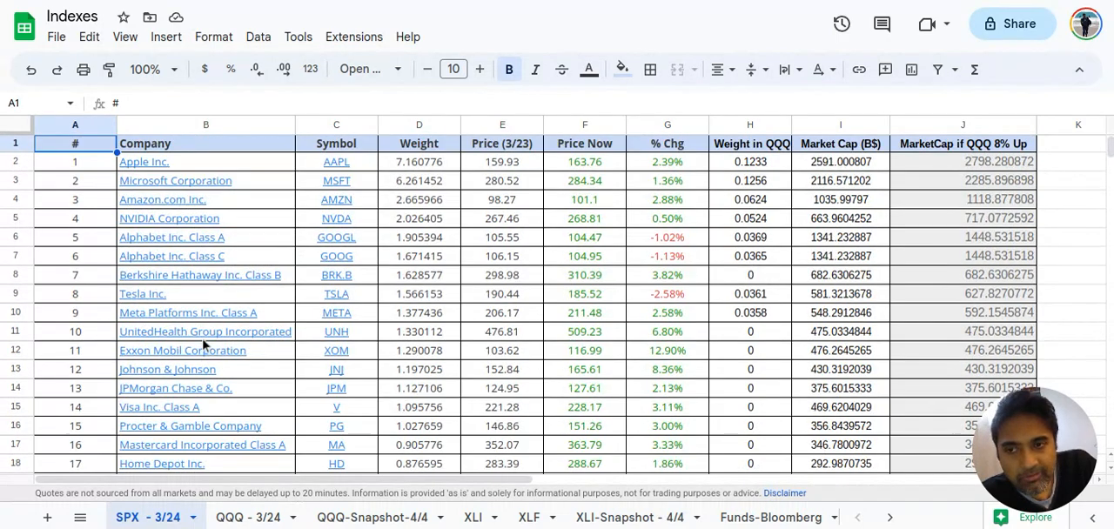
scroll(202, 346, down, 20)
scroll(202, 346, down, 8)
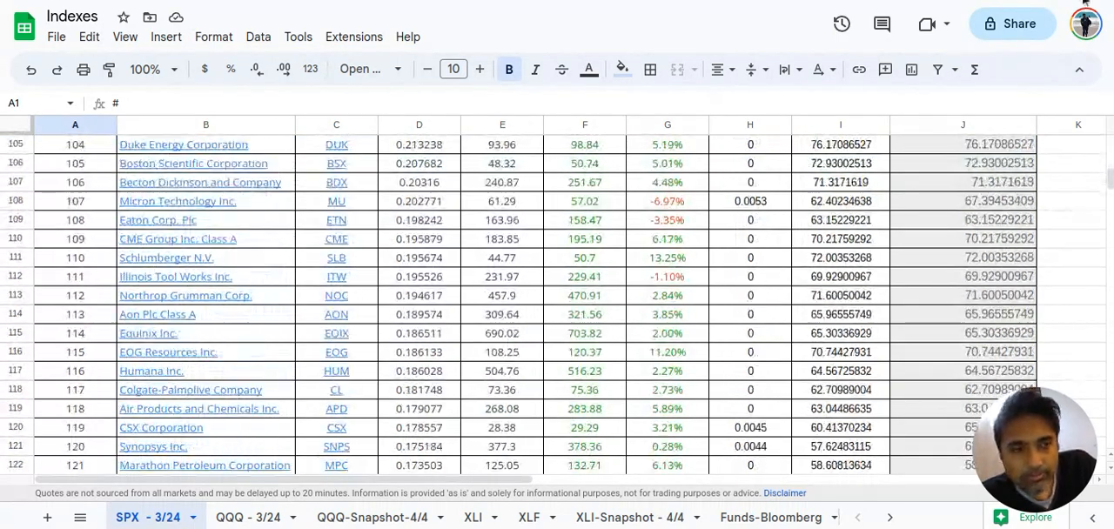
drag(1110, 186, 1108, 154)
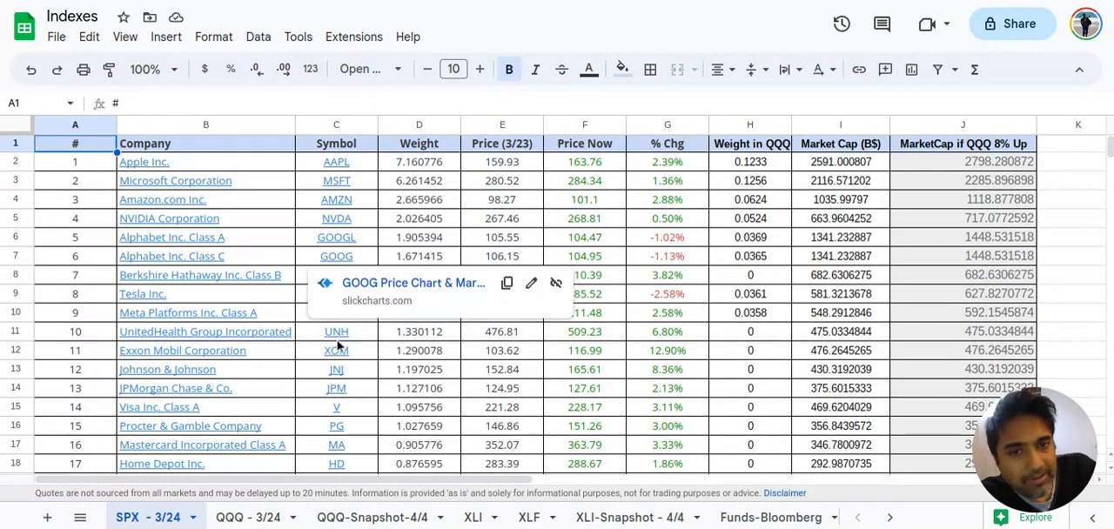
mouse_move(339, 339)
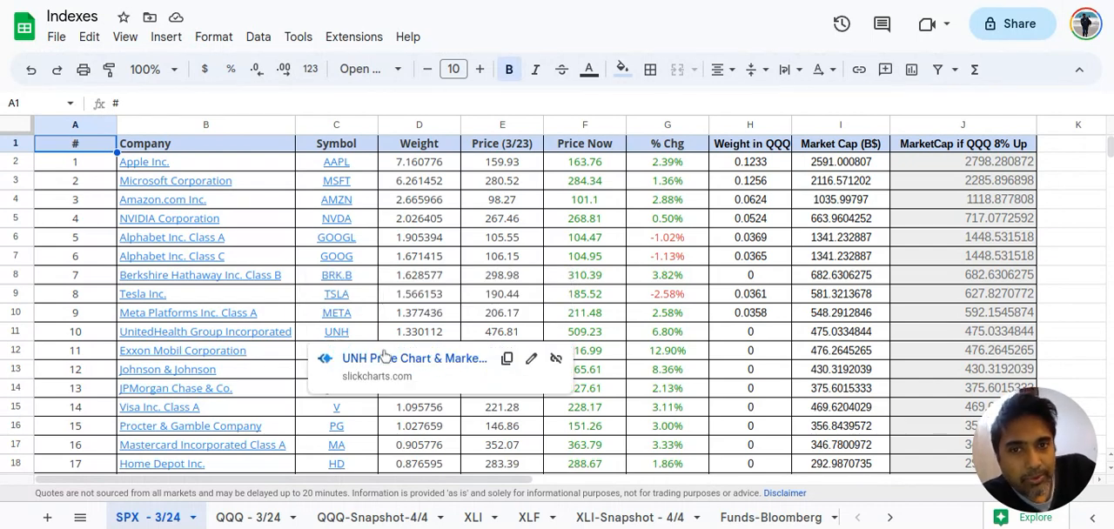
Review the Price (3/23) and Price Now columns on the SPX - 3/24 sheet
click(510, 149)
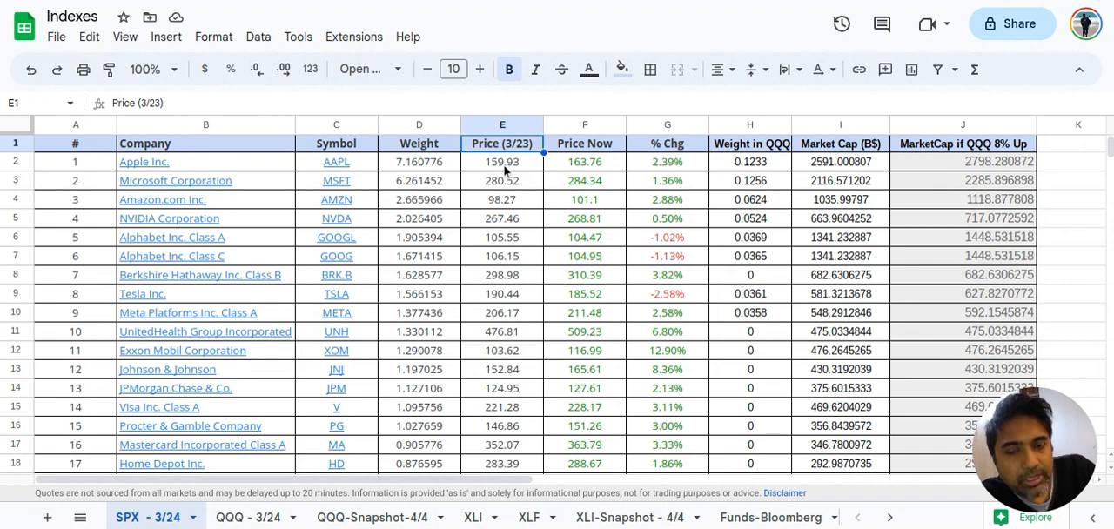
click(505, 170)
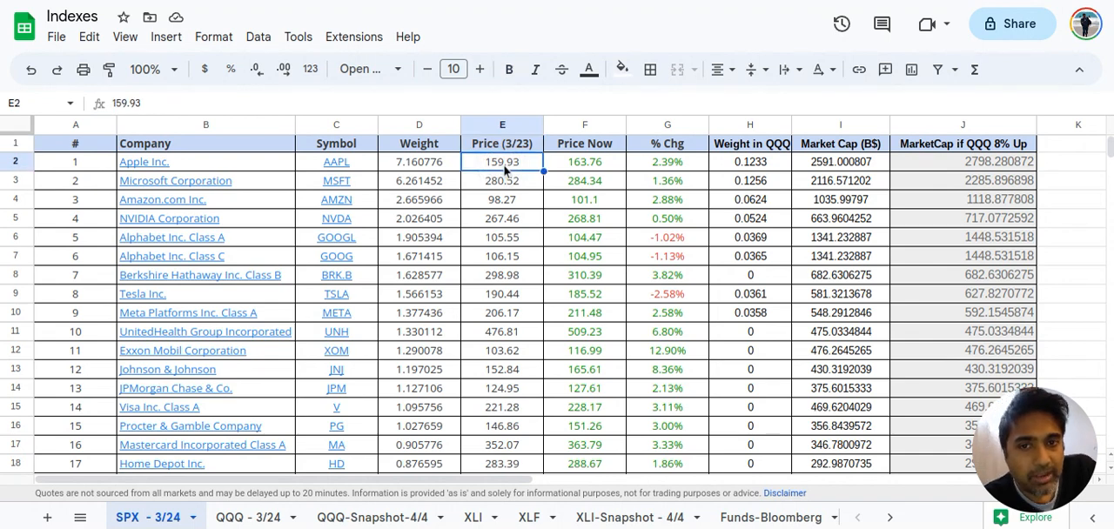
click(504, 127)
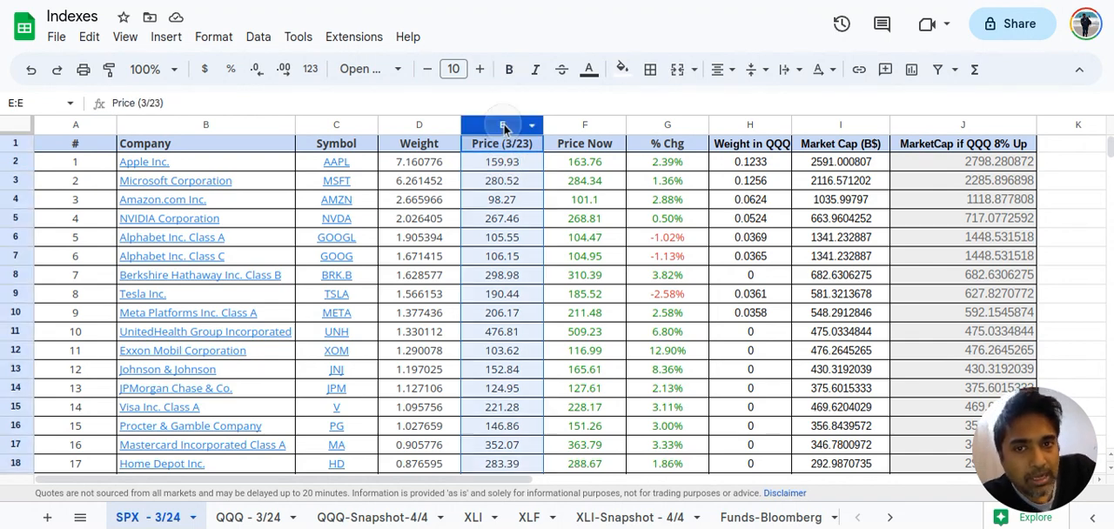
click(583, 127)
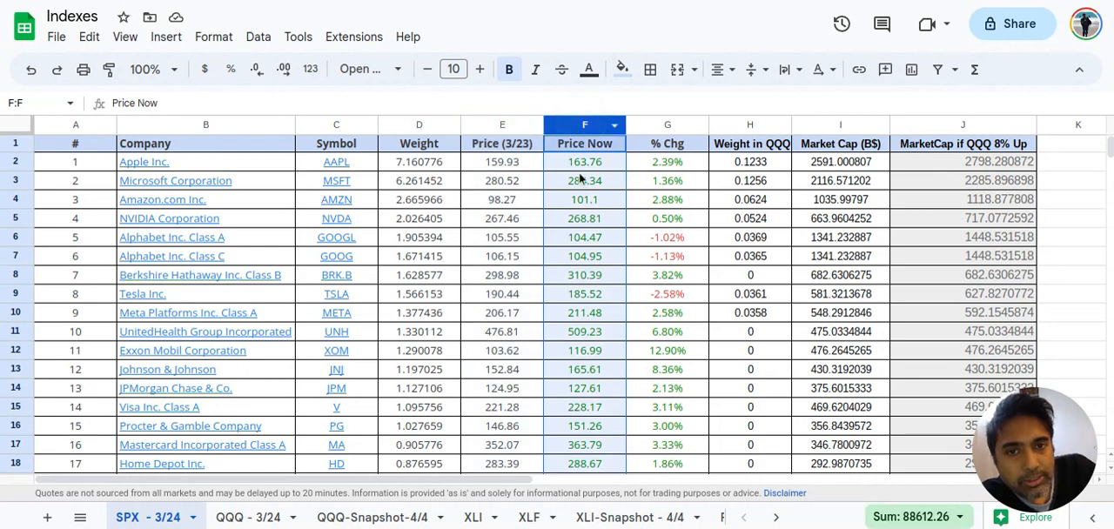
Inspect the formulas behind Apple's current price and percentage change in F2 and G2
click(581, 163)
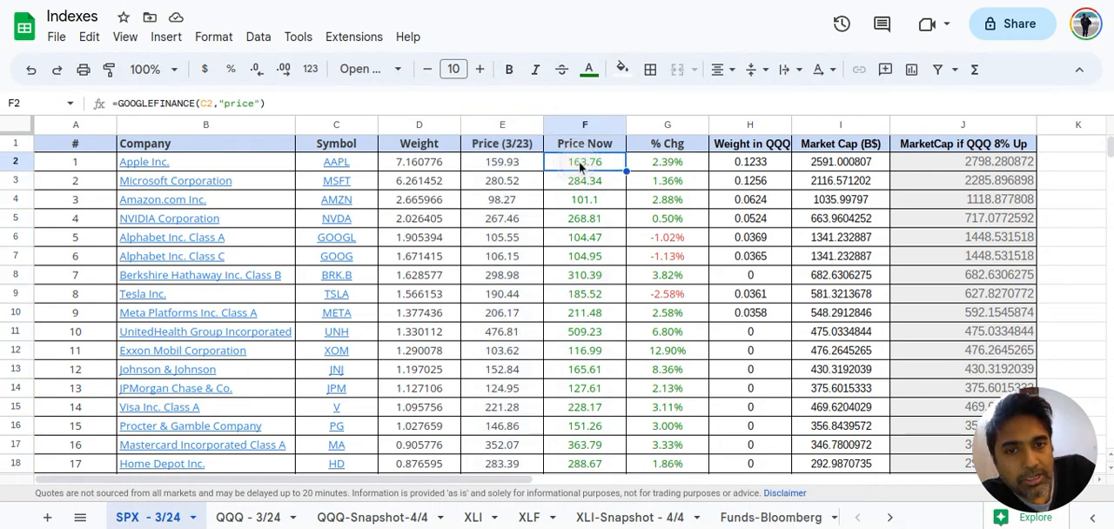
double_click(580, 163)
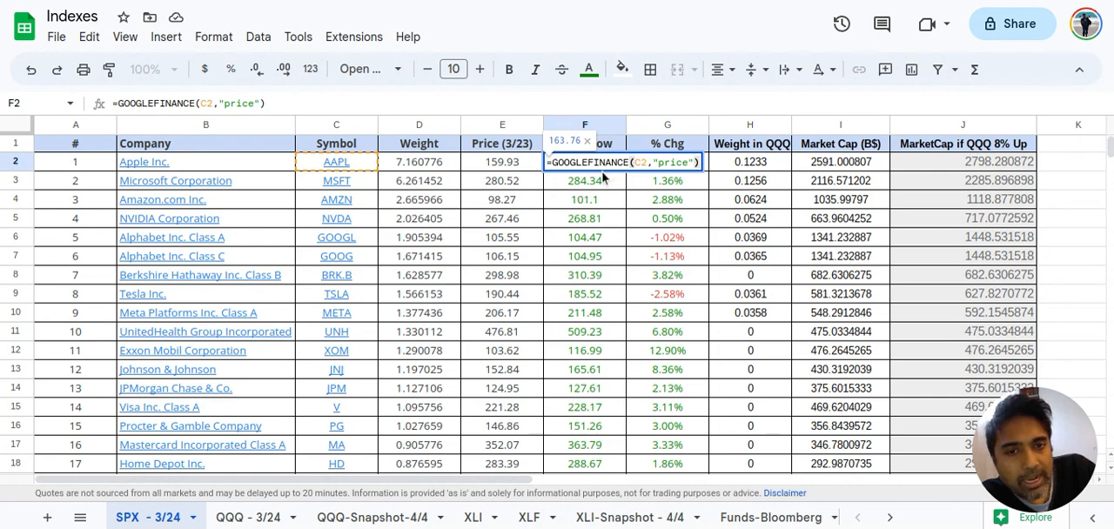
key(Return)
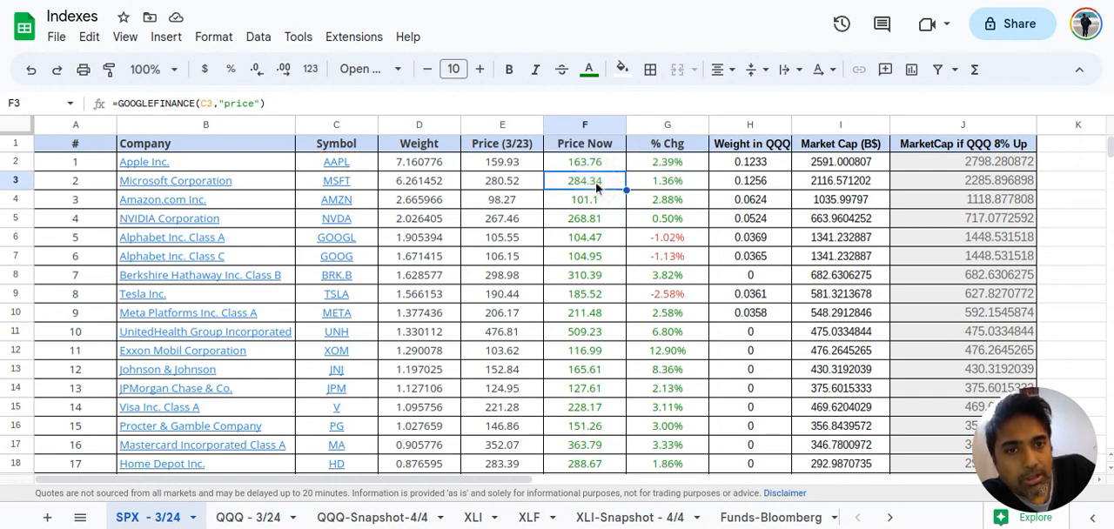
click(656, 167)
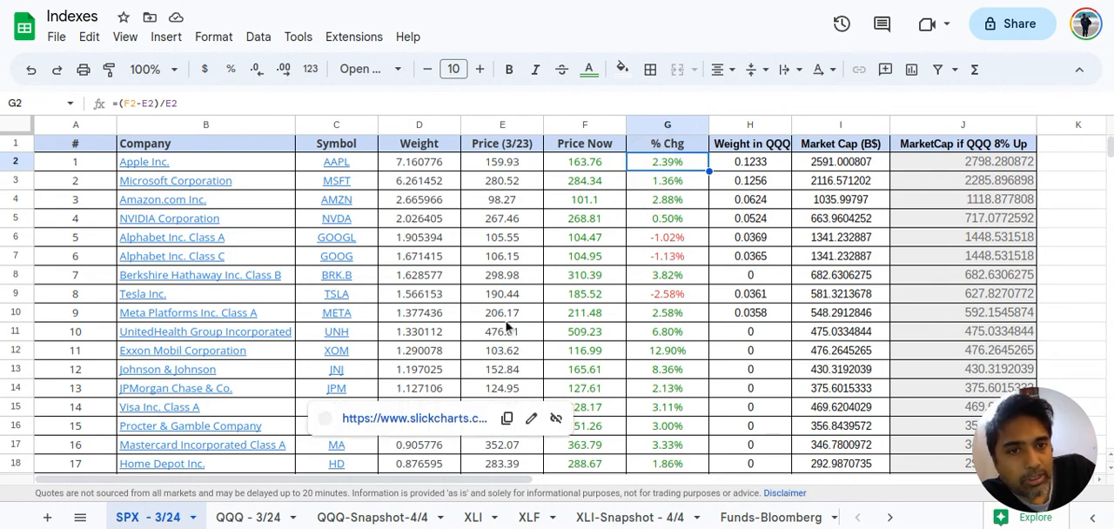
Format the whole Weight in QQQ column as Percent
click(743, 128)
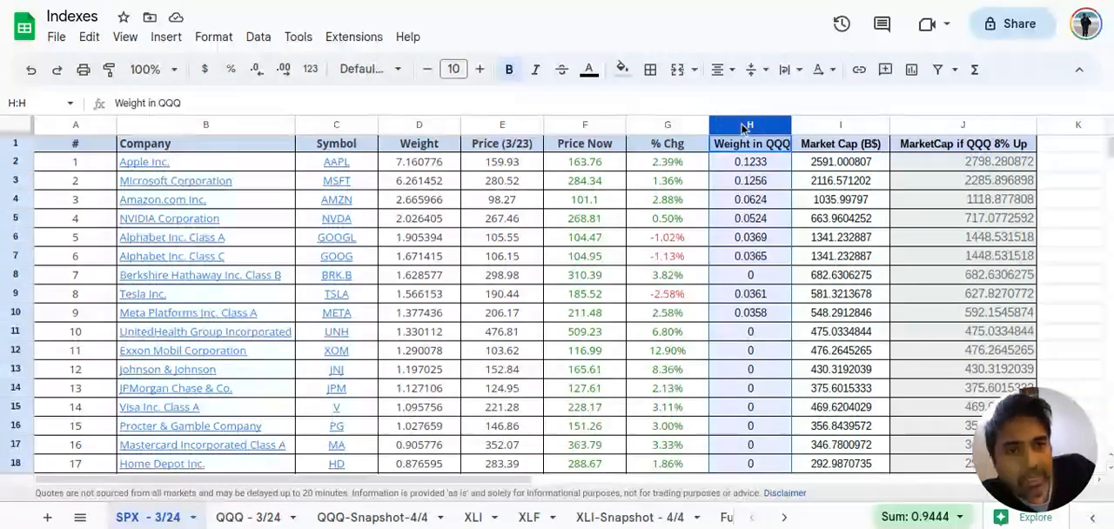
click(736, 178)
click(749, 125)
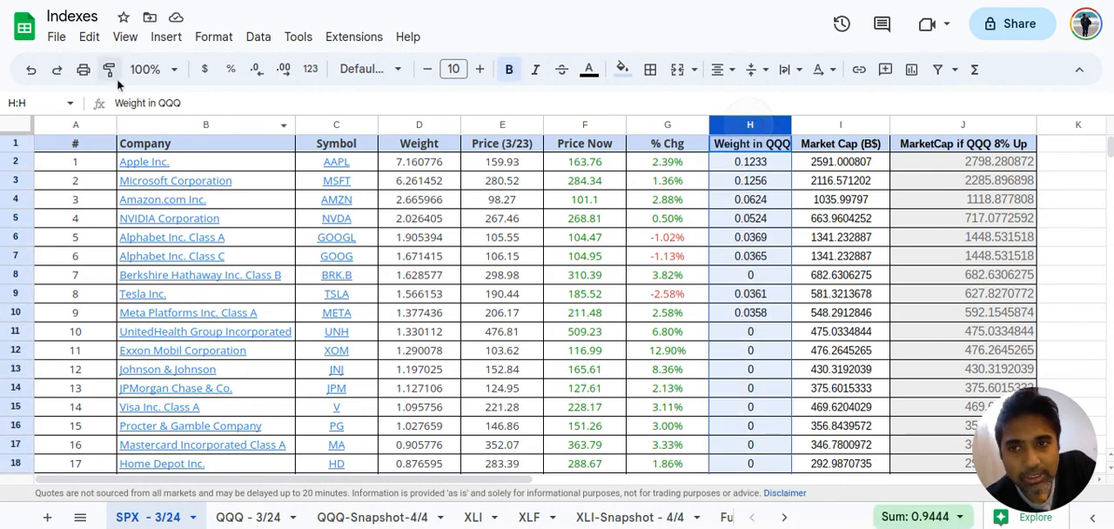
click(127, 39)
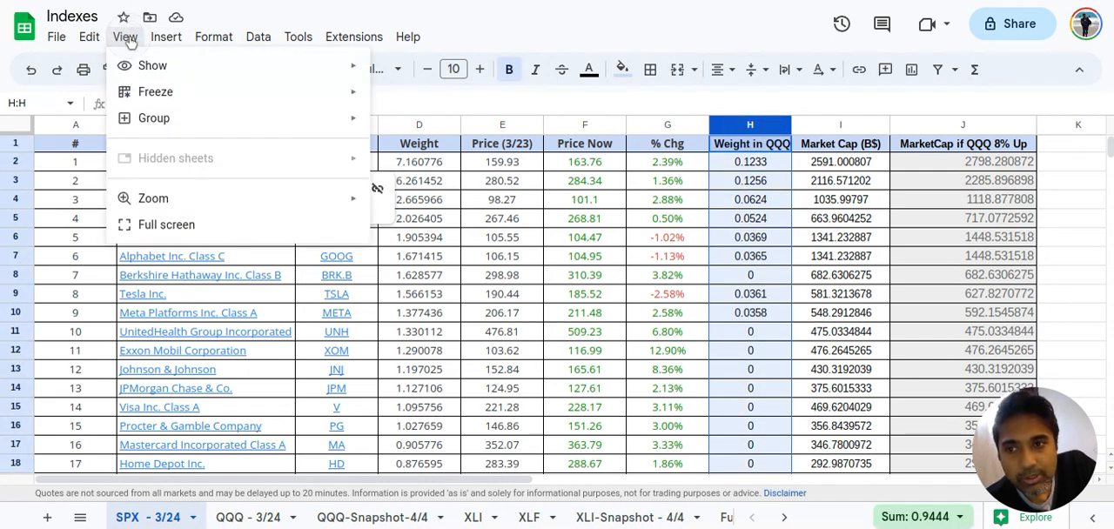
click(214, 37)
mouse_move(233, 107)
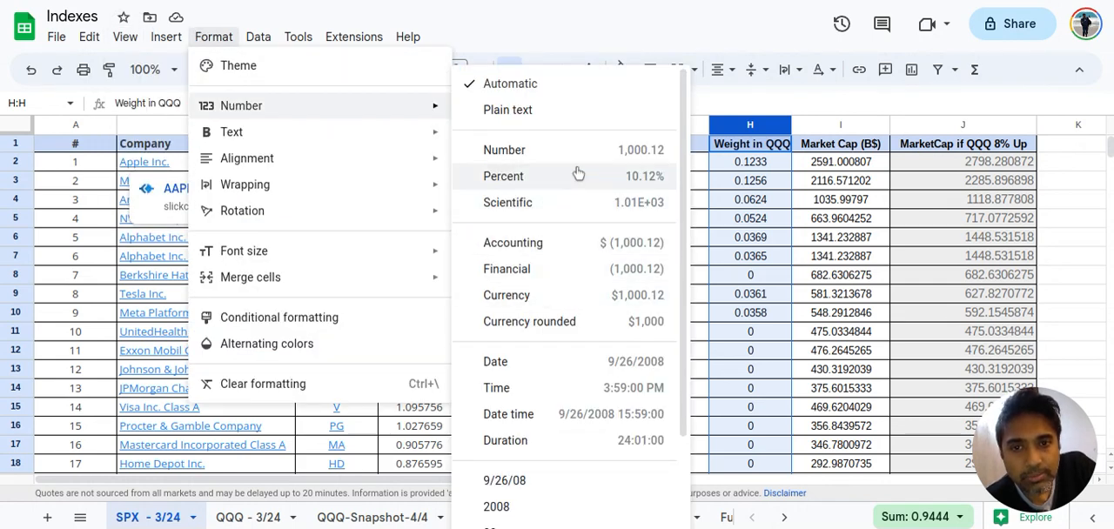
click(579, 174)
Examine the QQQ weights of Apple and Microsoft, and look through the remaining companies on the SPX sheet
click(748, 167)
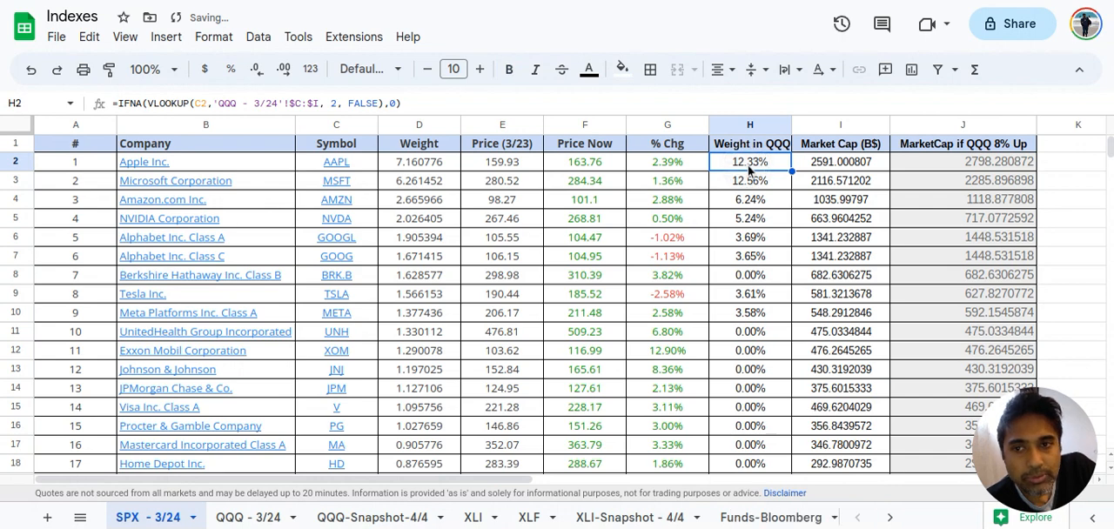
click(269, 170)
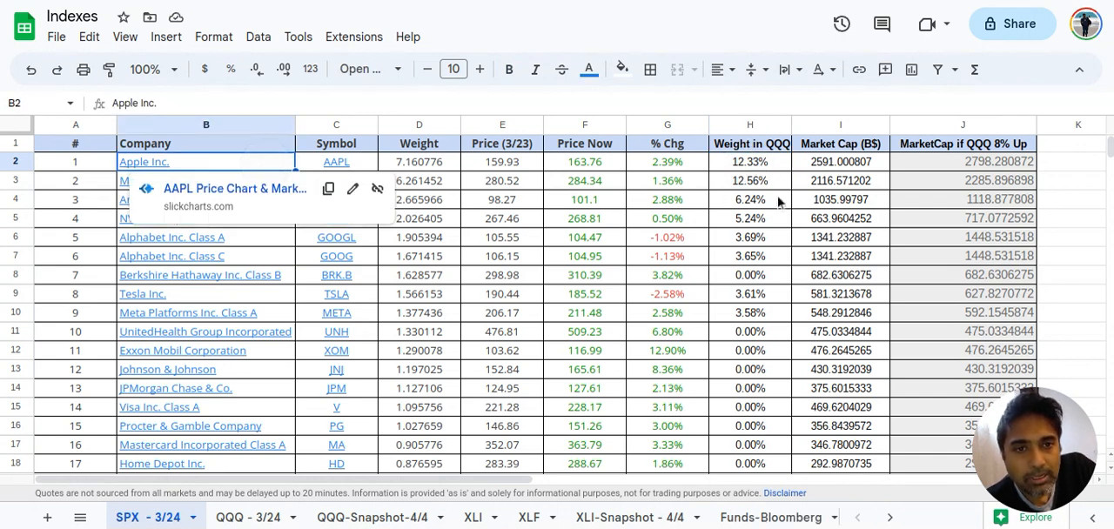
click(745, 182)
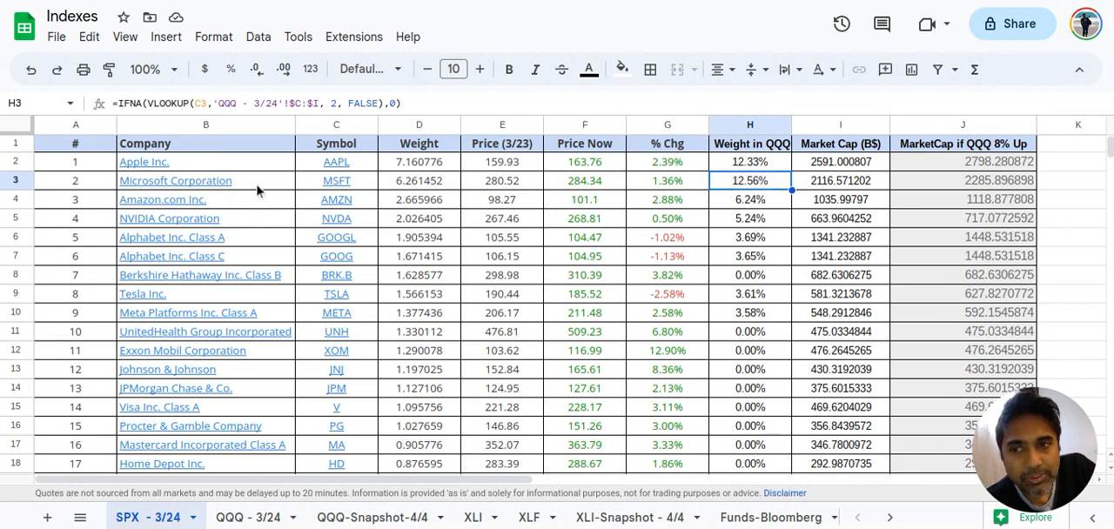
click(258, 183)
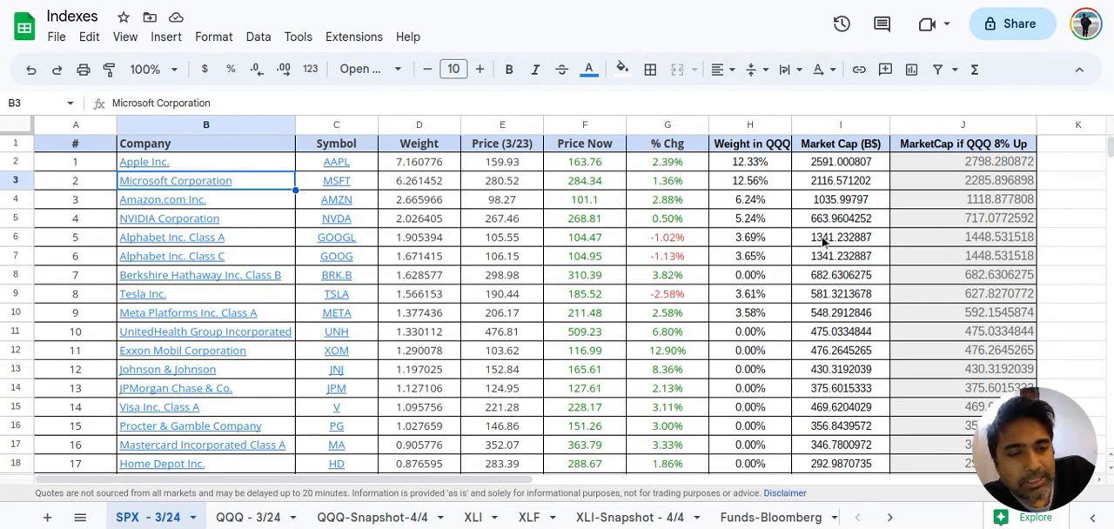
scroll(827, 277, down, 2)
scroll(825, 277, down, 20)
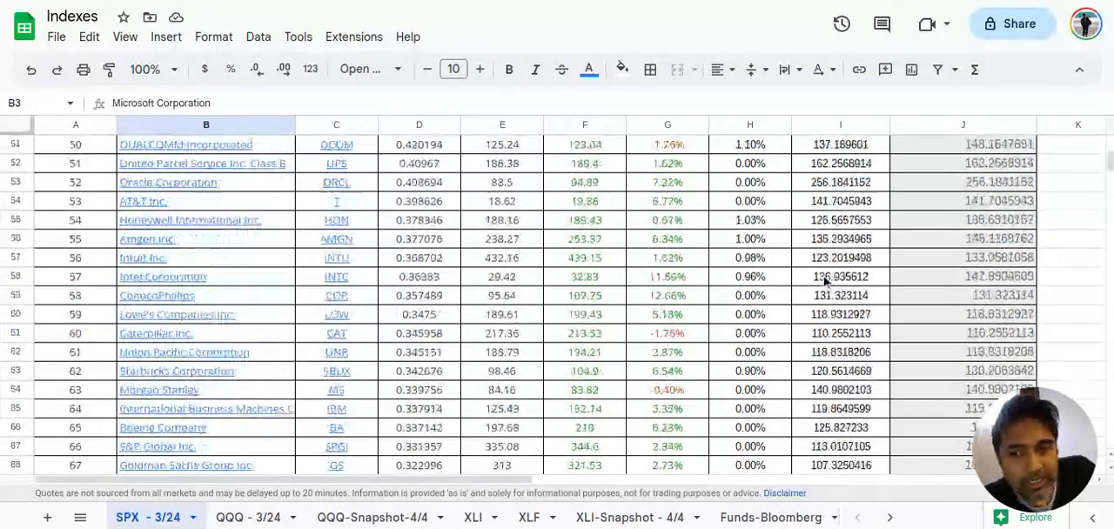
scroll(826, 277, down, 20)
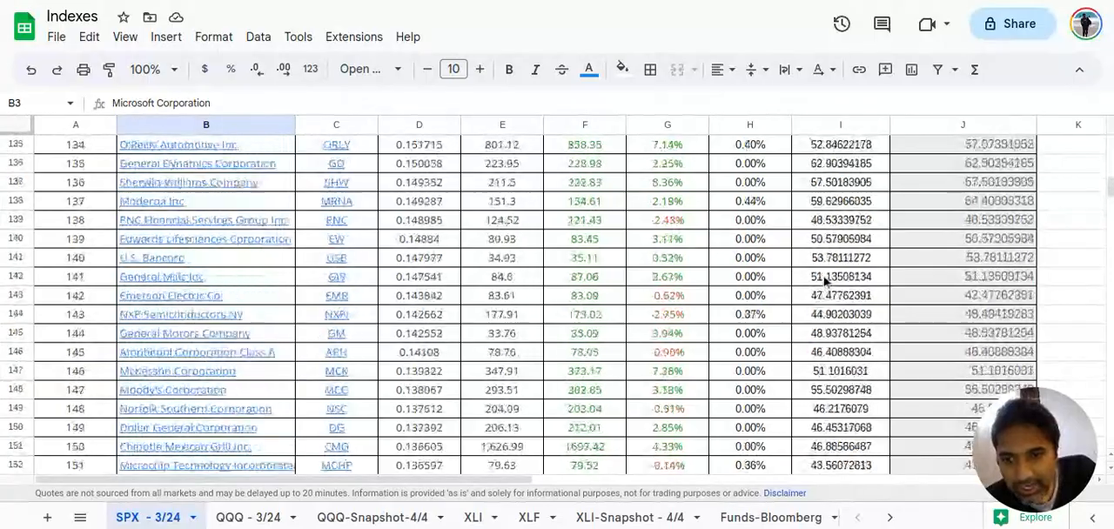
scroll(825, 277, up, 20)
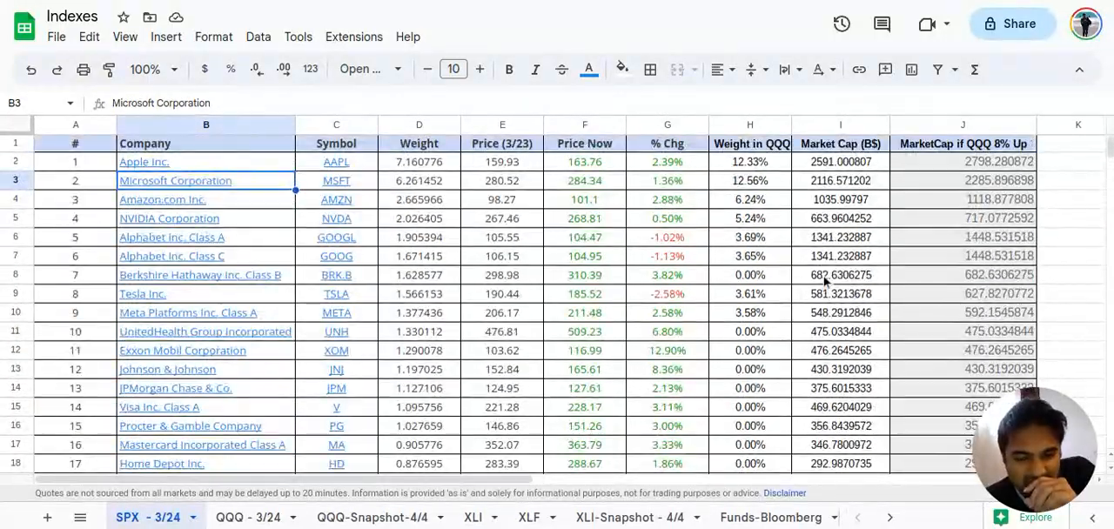
Open the QQQ - 3/24 sheet and review its company symbols and weights
click(252, 518)
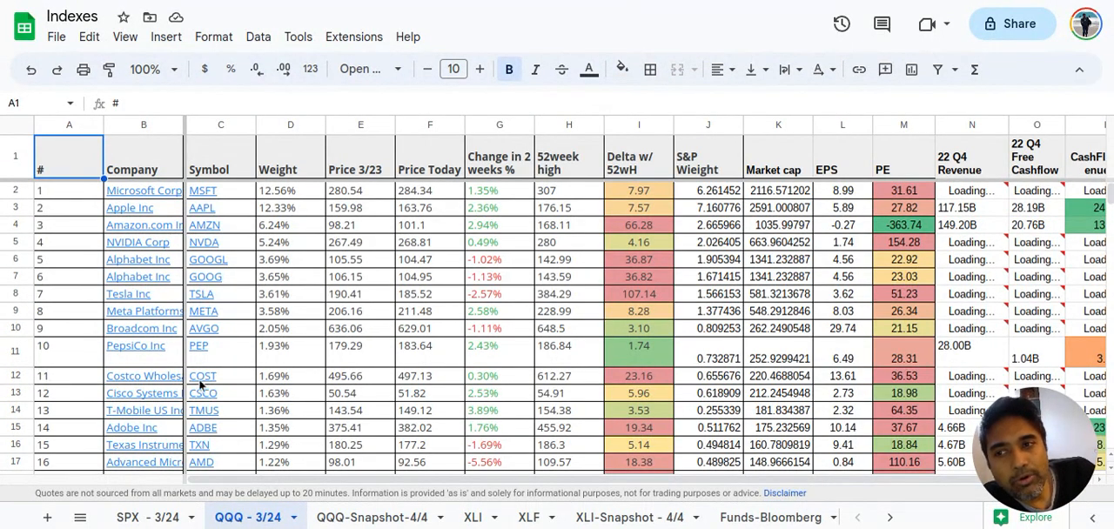
click(310, 190)
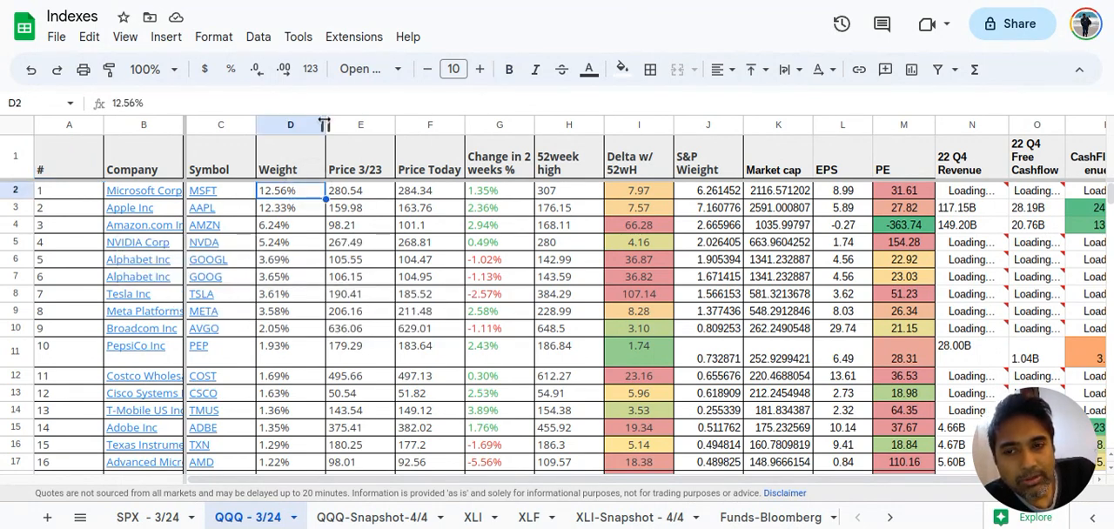
mouse_move(239, 195)
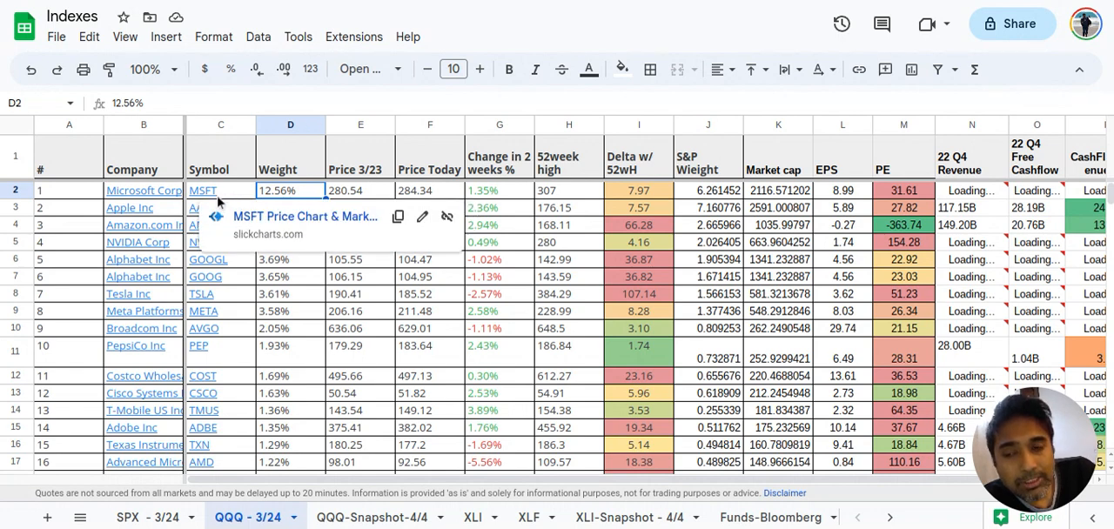
click(217, 197)
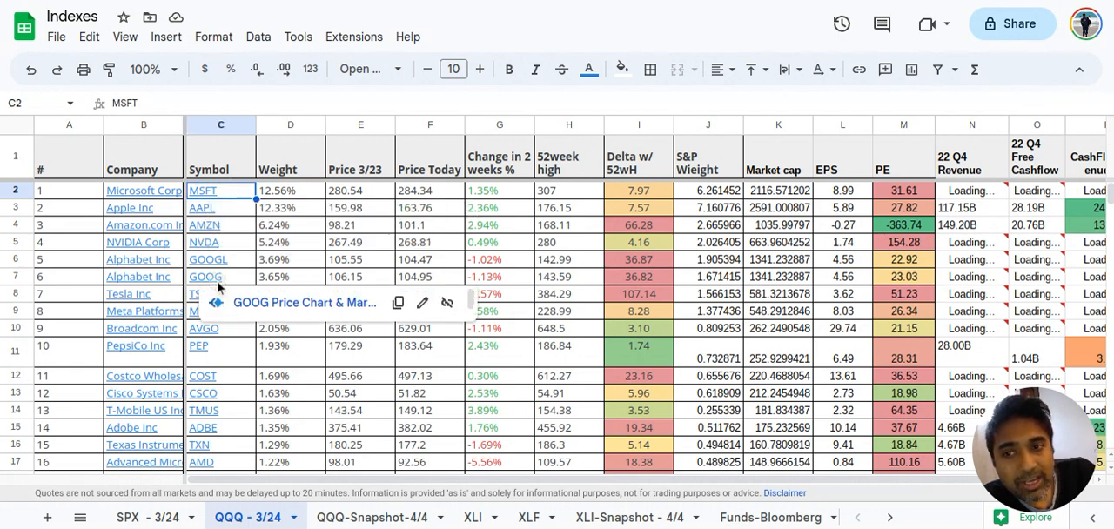
click(219, 286)
Inspect Microsoft's 3/23 price, today's price, two-week change, 52-week high and delta cells in row 2
click(365, 167)
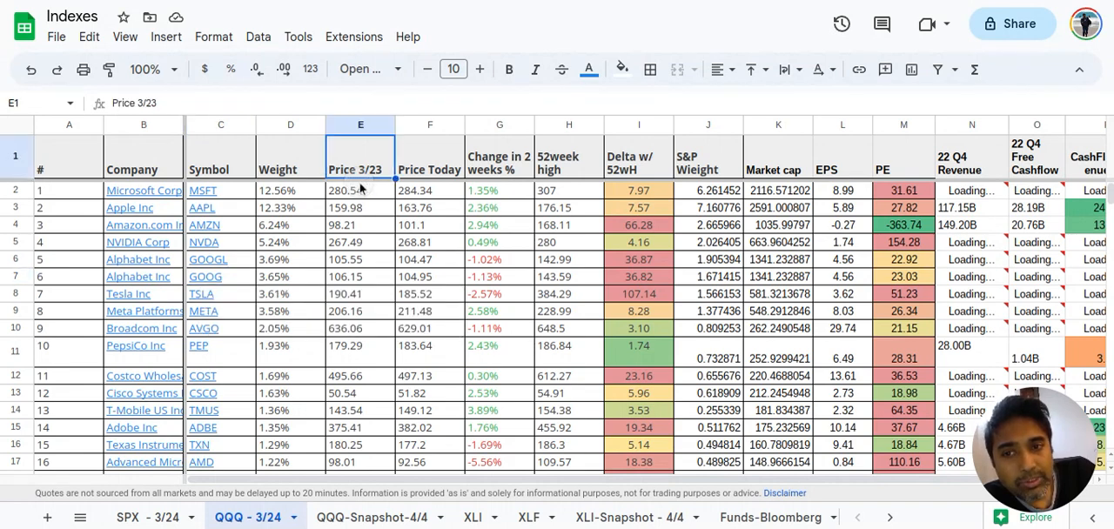
click(361, 192)
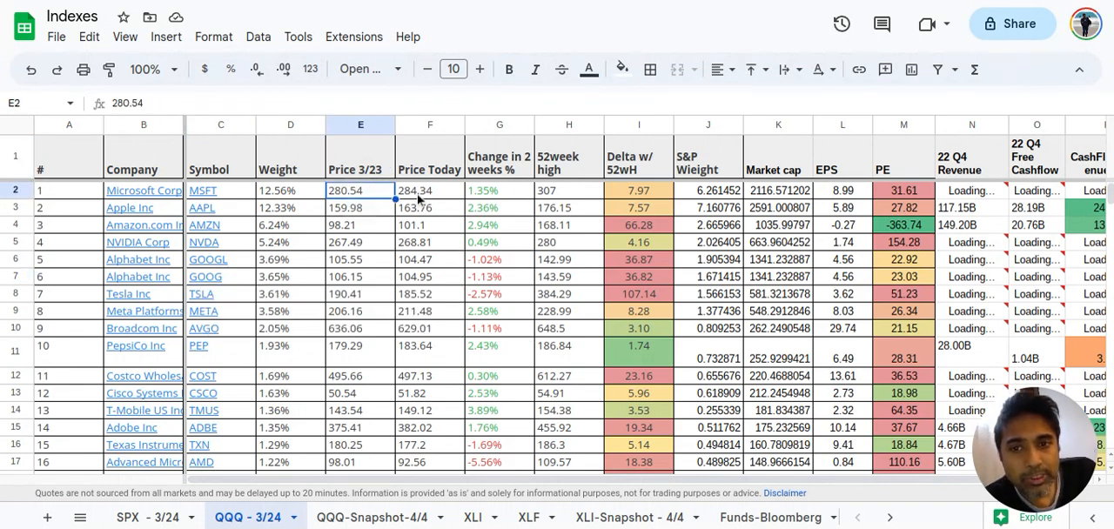
click(419, 196)
click(489, 197)
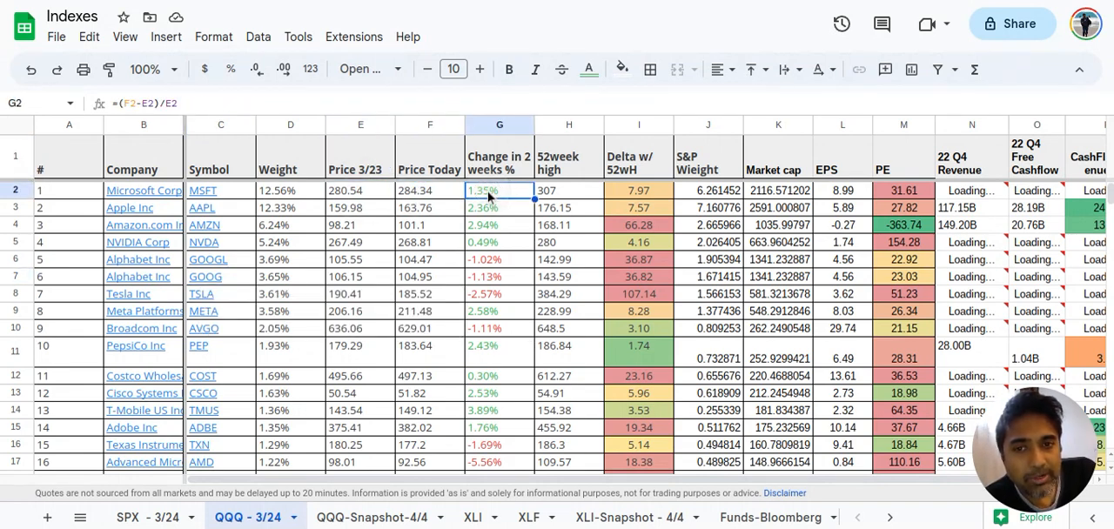
click(547, 196)
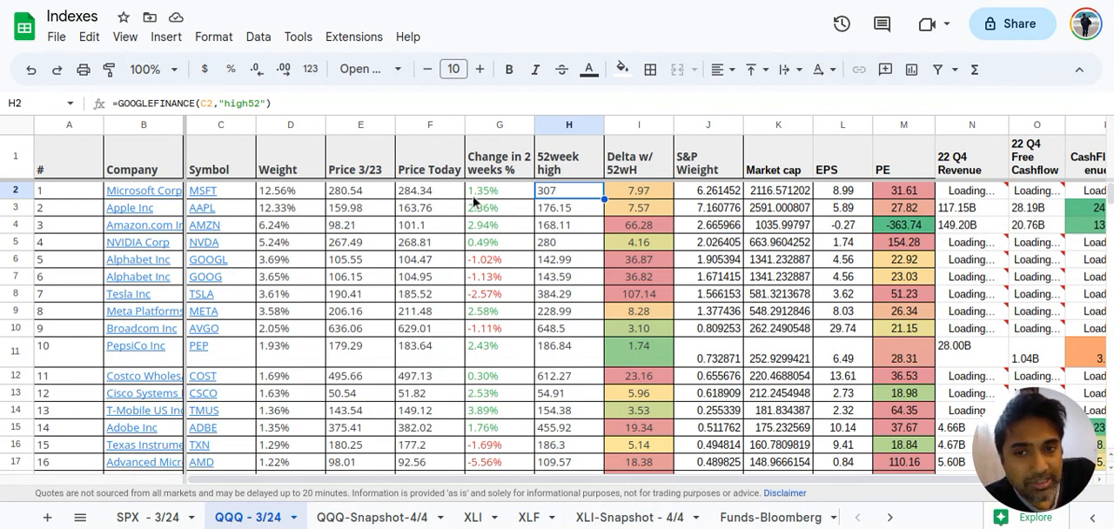
click(637, 189)
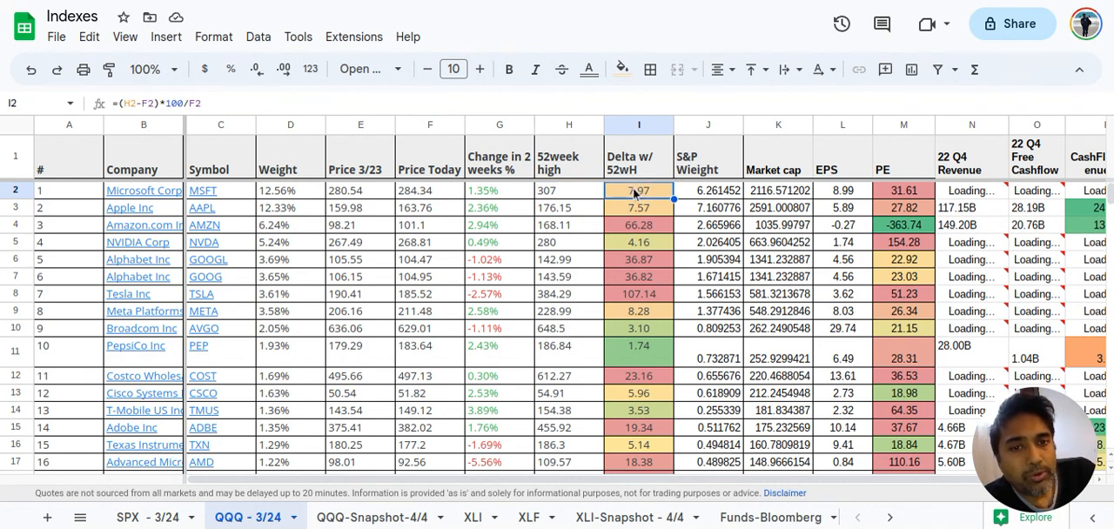
Correct the misspelled header in J1 to "S&P Weight"
double_click(696, 173)
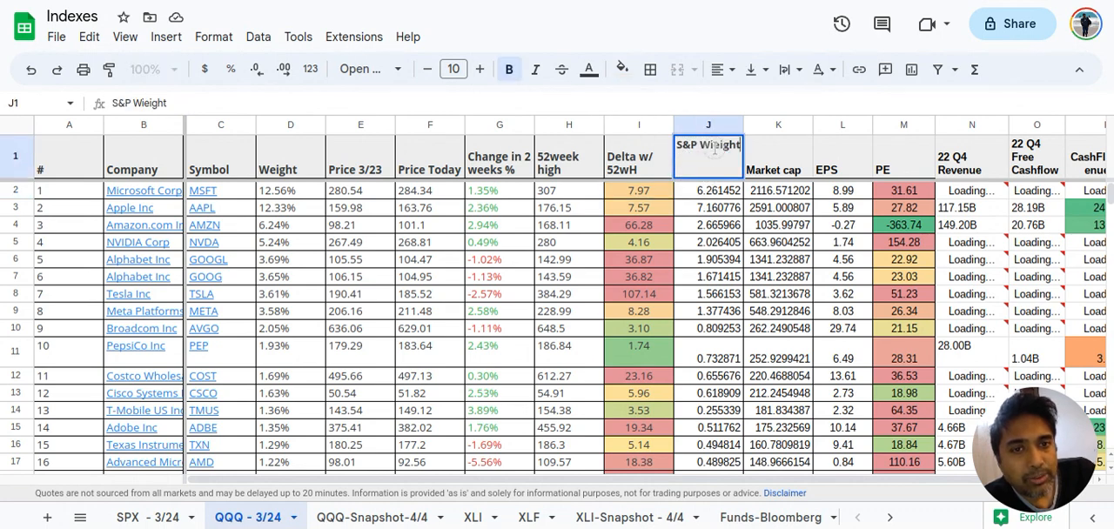
key(Return)
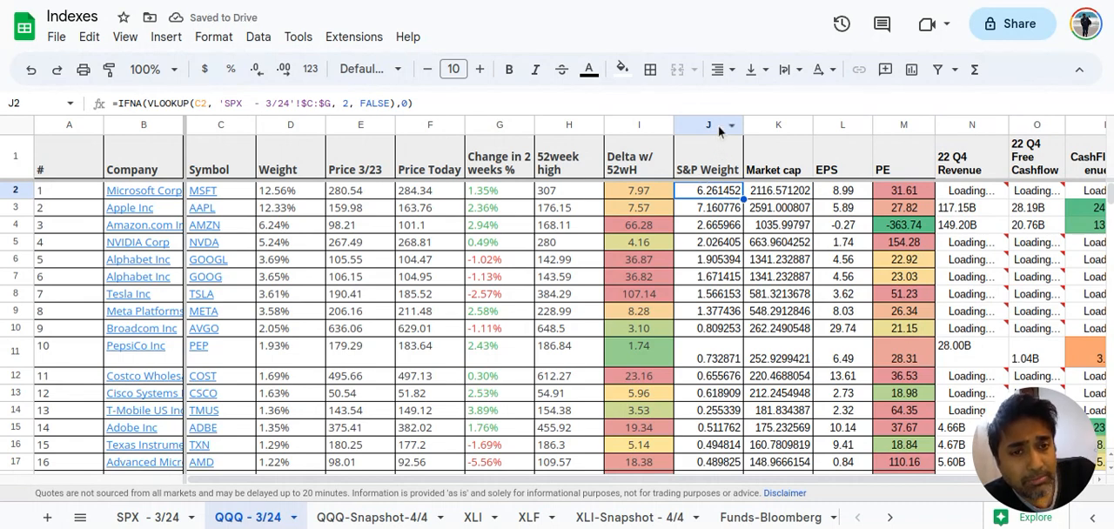
Look through the S&P Weight values in column J for the leading QQQ companies
click(718, 125)
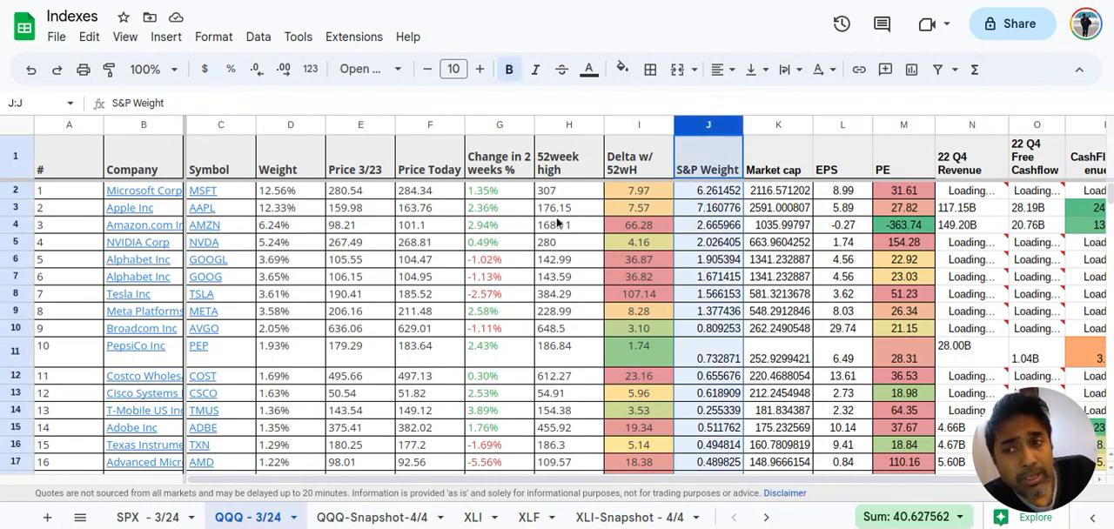
scroll(479, 356, down, 1)
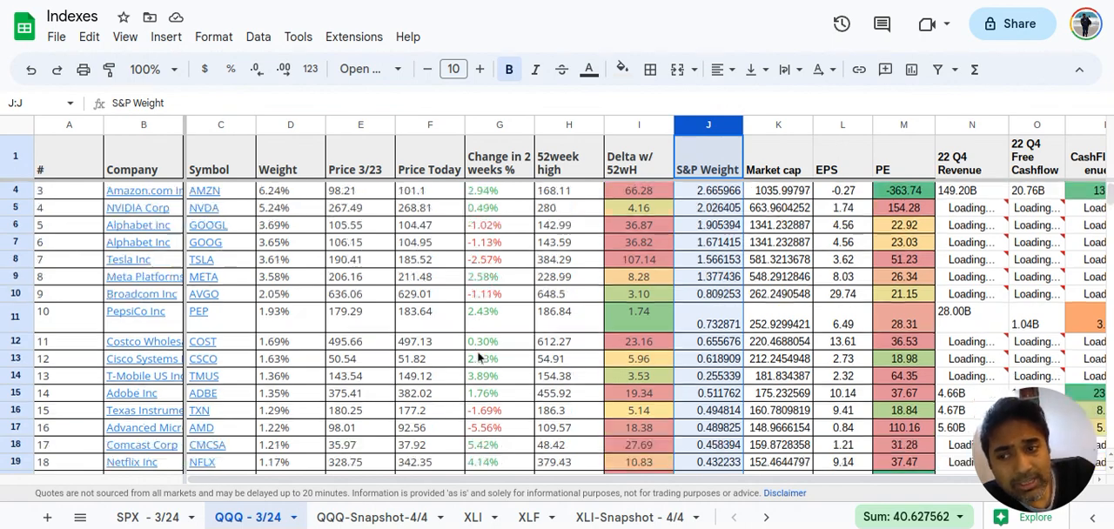
scroll(479, 357, down, 5)
scroll(479, 357, up, 6)
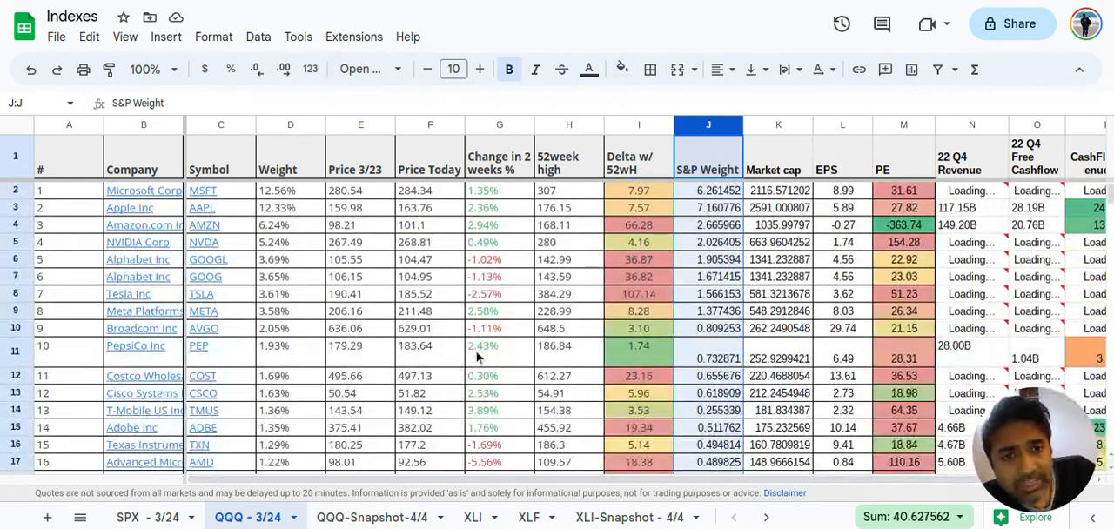
Inspect the Delta w/ 52wH column and the formulas in its Apple and Broadcom cells
click(653, 126)
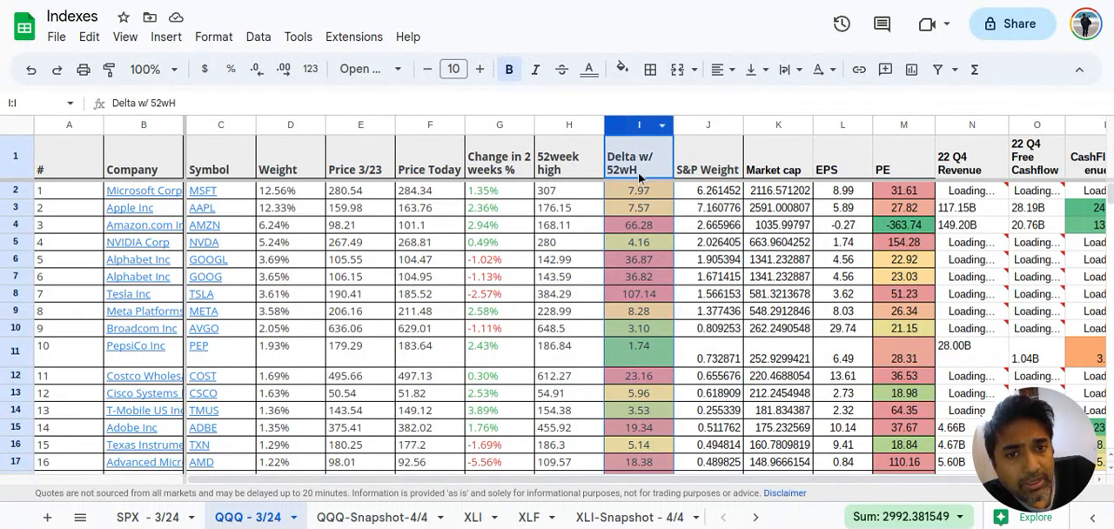
click(640, 207)
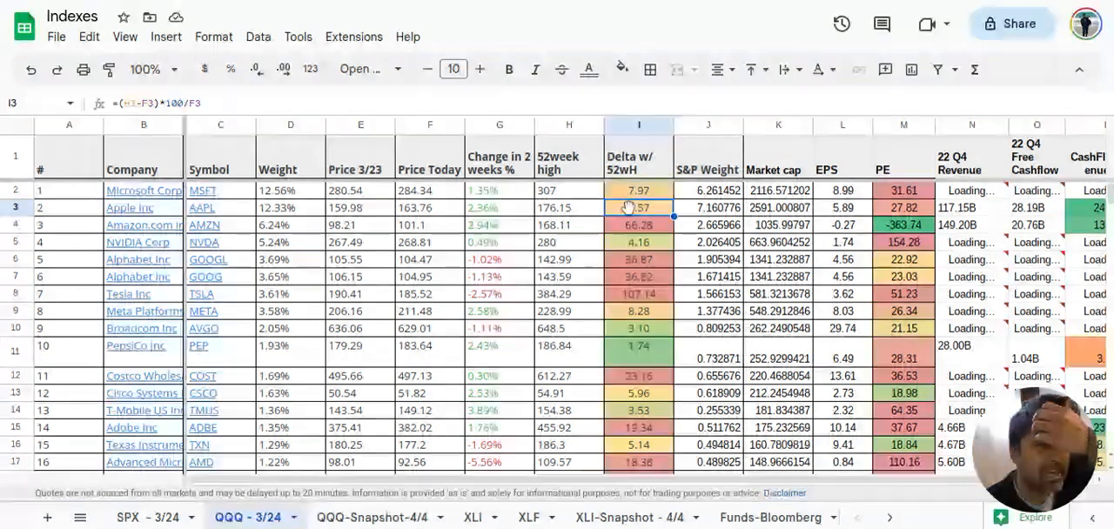
click(642, 329)
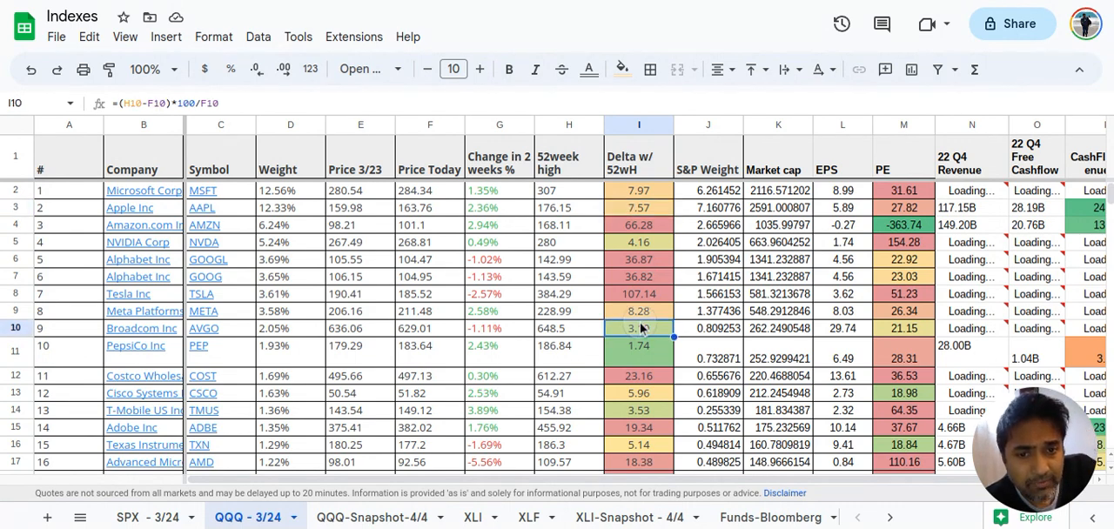
Open the conditional formatting color scale rule for I2:I102 and review its minpoint, midpoint and maxpoint settings
click(213, 36)
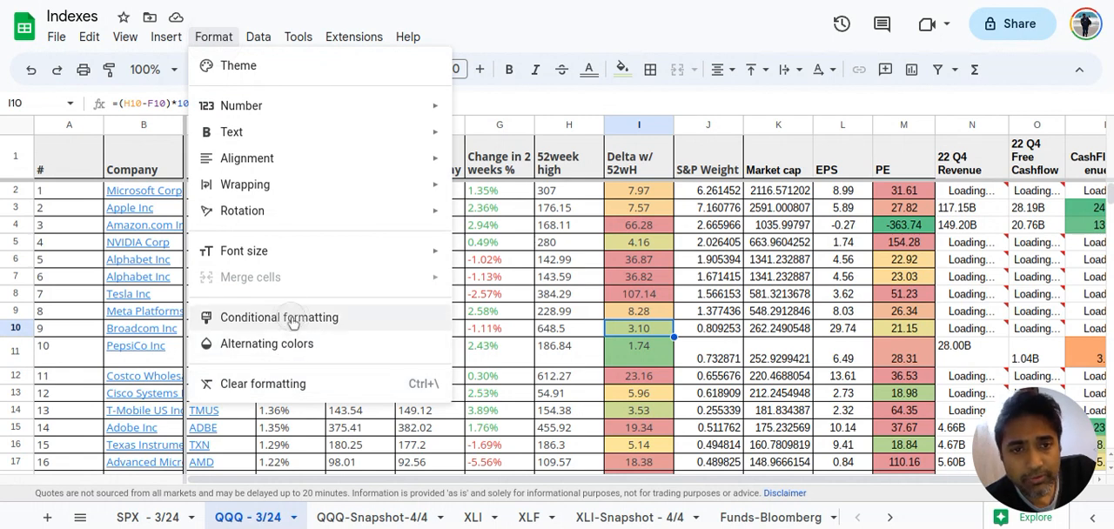
click(284, 317)
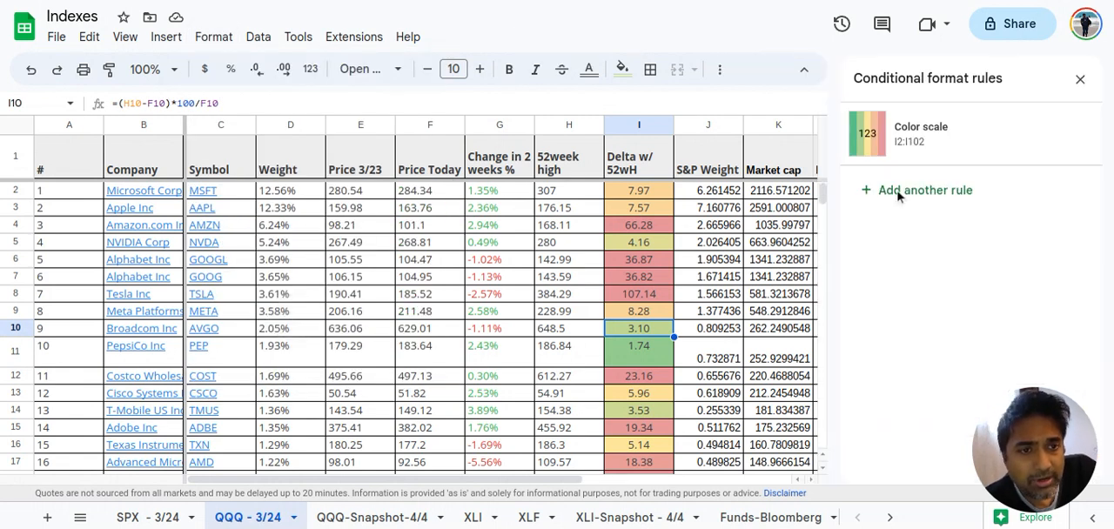
click(954, 155)
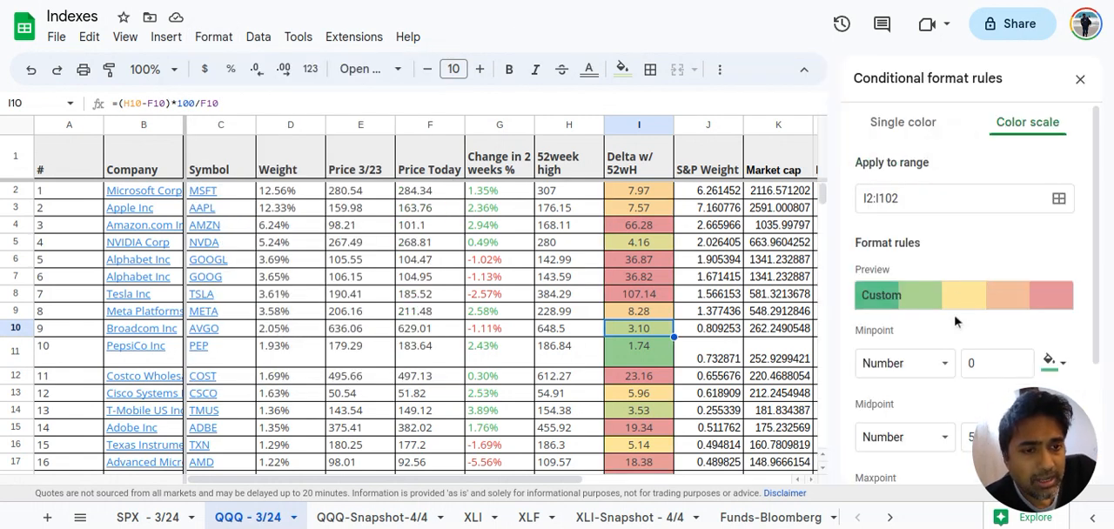
scroll(957, 319, down, 2)
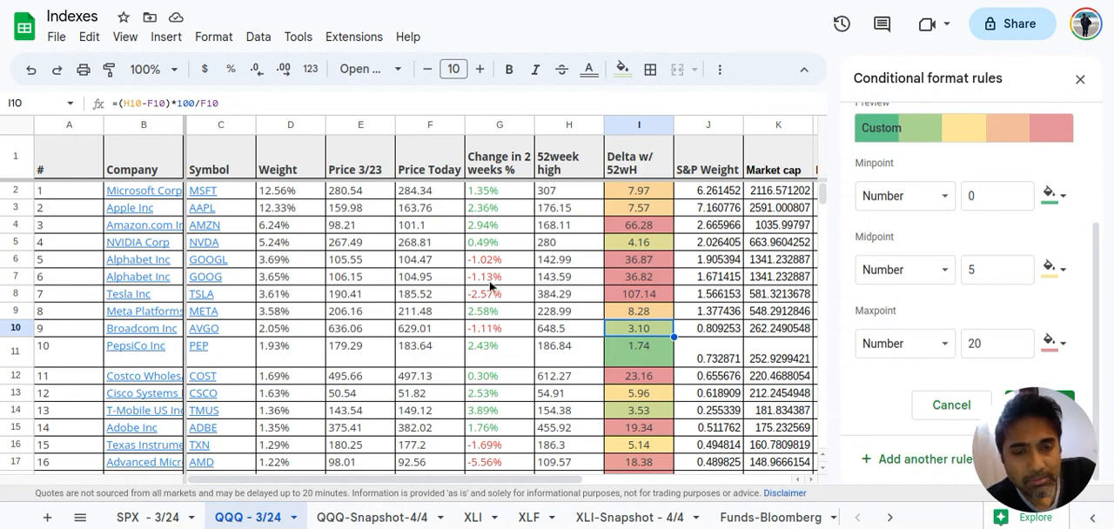
Examine the S&P Weight lookup formula in J2 and the weights of companies around Biogen, including J69:J71
scroll(490, 287, right, 1)
scroll(491, 287, right, 1)
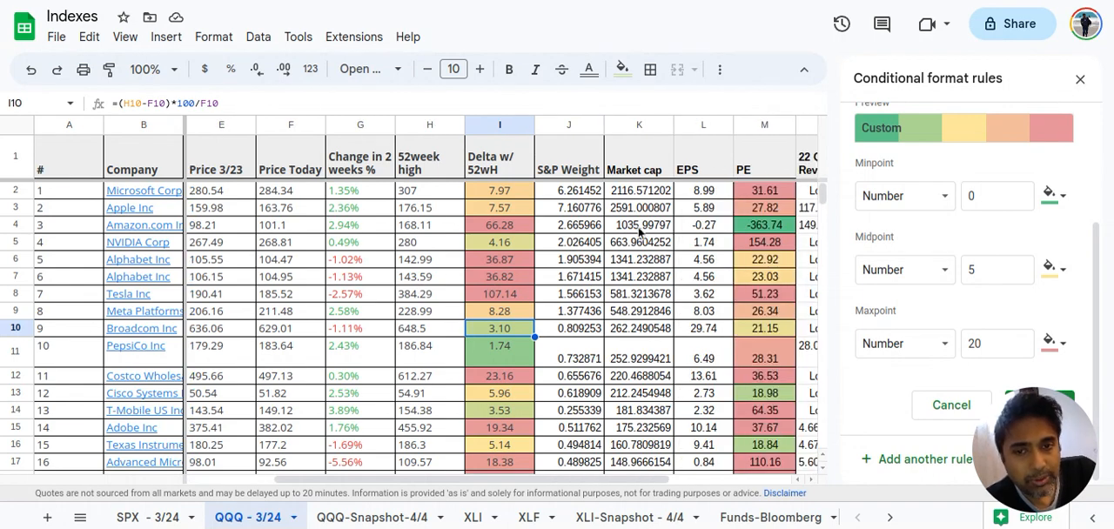
scroll(575, 275, right, 1)
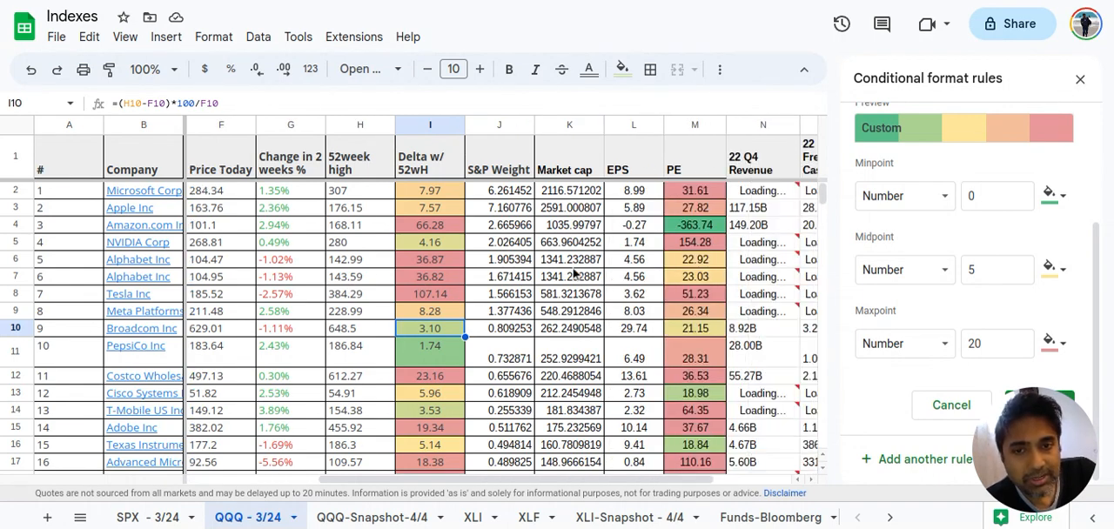
click(502, 196)
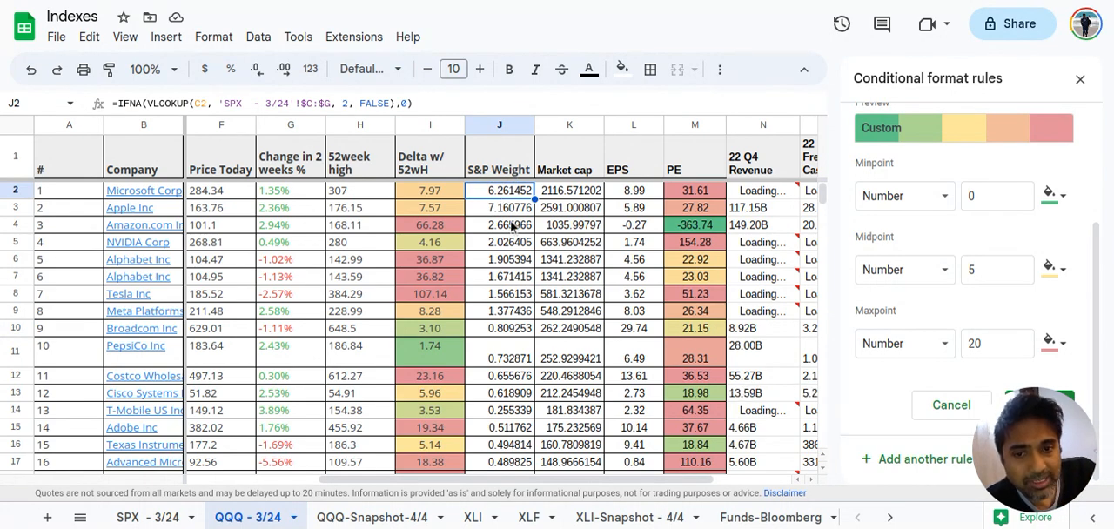
scroll(514, 226, down, 6)
scroll(513, 225, down, 12)
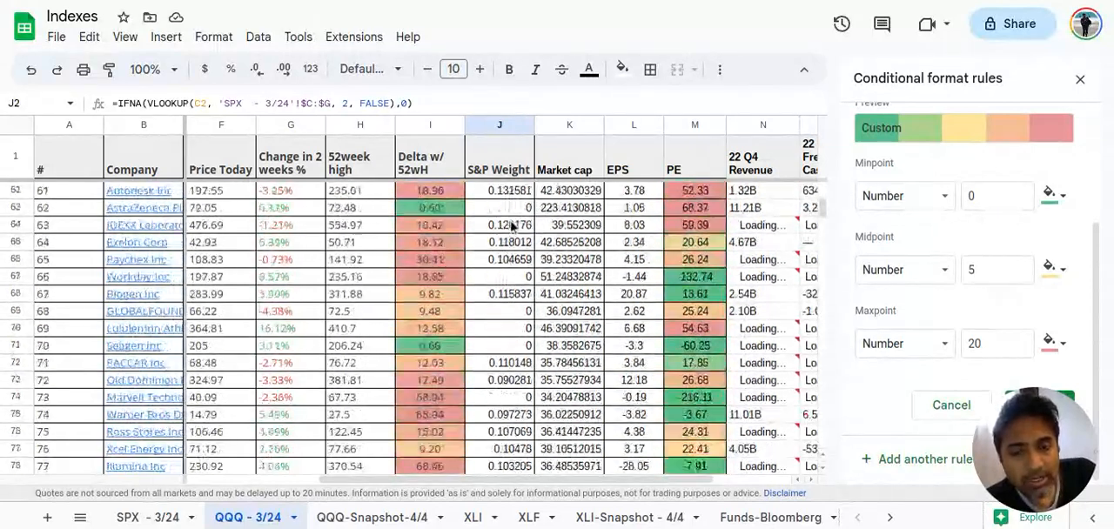
scroll(512, 228, down, 2)
drag(525, 302, 523, 329)
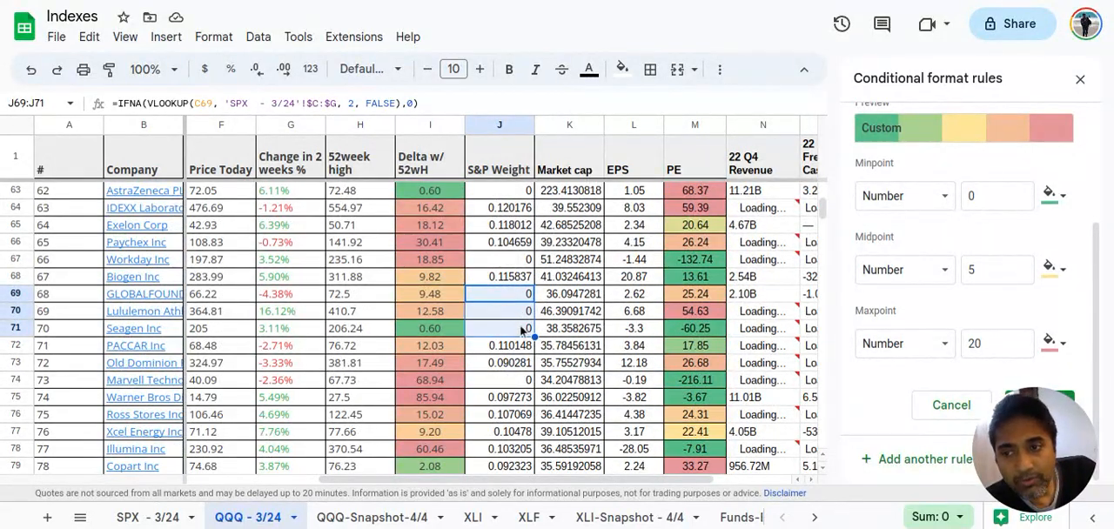
click(140, 275)
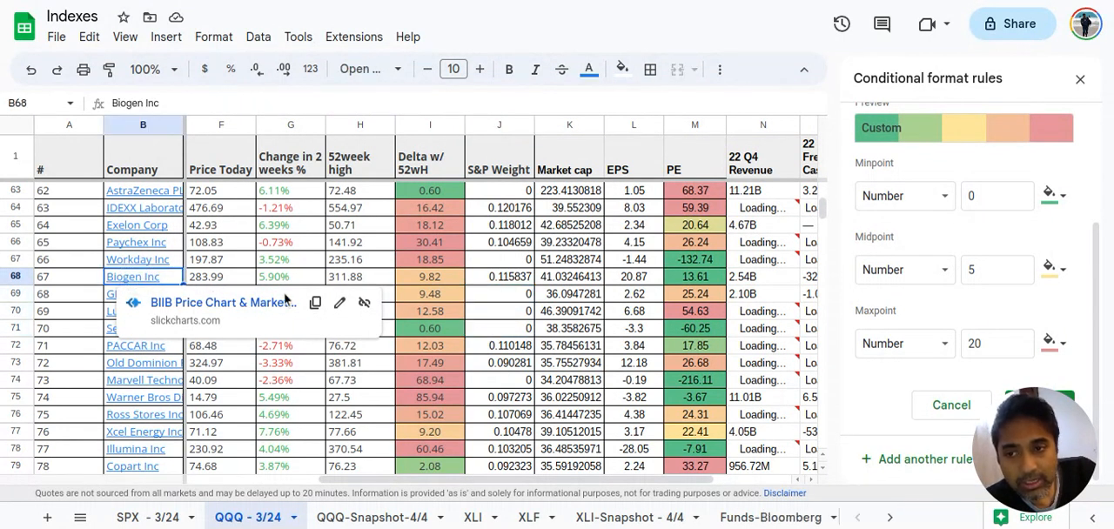
click(481, 296)
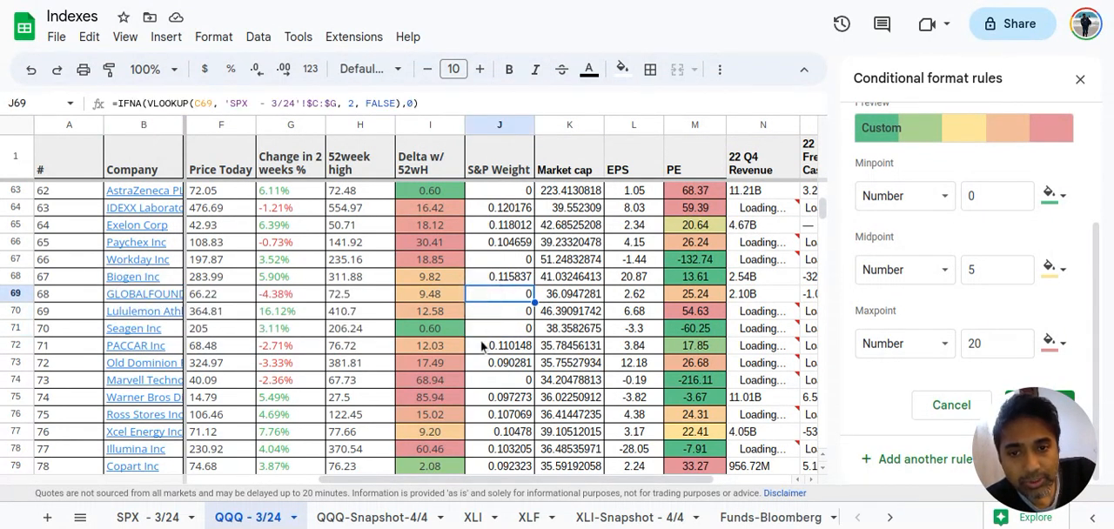
Check Crowdstrike and the remaining companies at the end of the list for missing S&P weights, and return to the first rows
scroll(481, 345, down, 5)
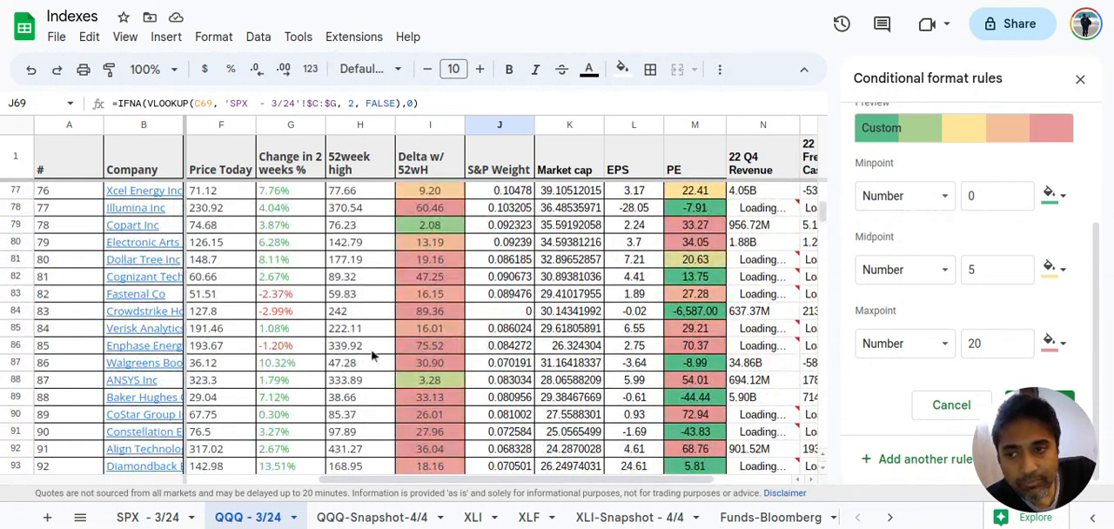
click(164, 315)
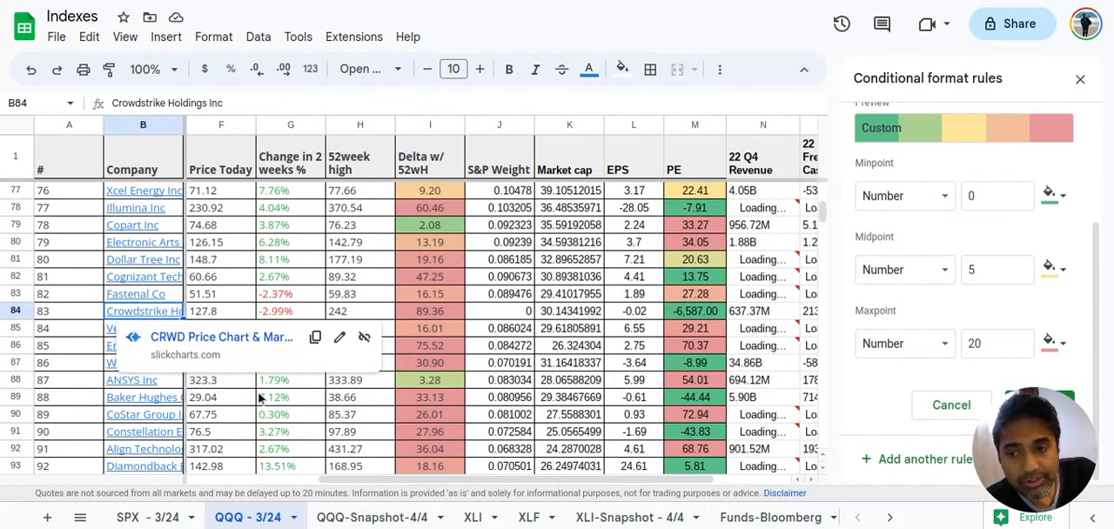
scroll(429, 409, down, 2)
scroll(429, 410, down, 4)
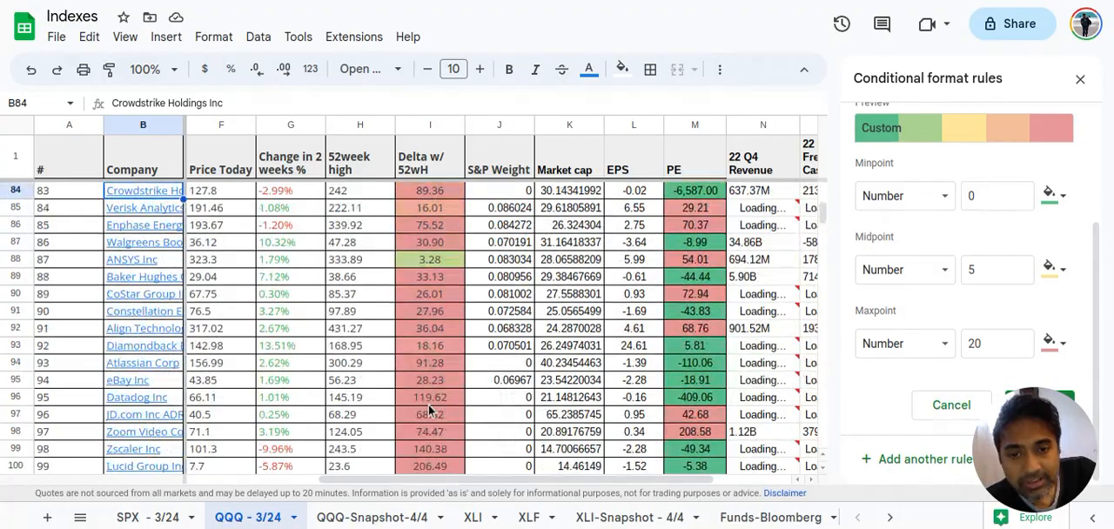
scroll(429, 409, up, 9)
scroll(428, 412, up, 14)
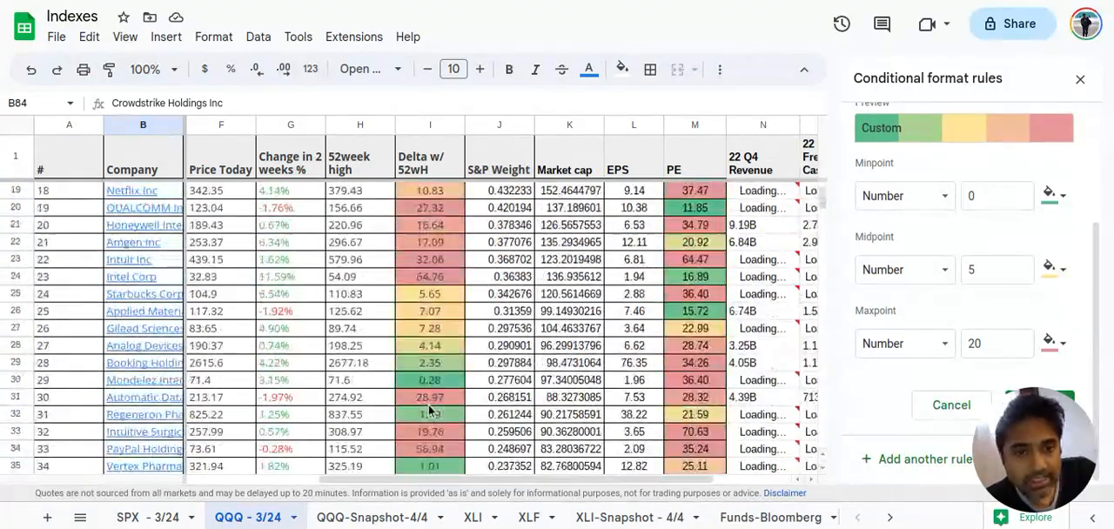
scroll(429, 411, down, 16)
scroll(430, 409, up, 15)
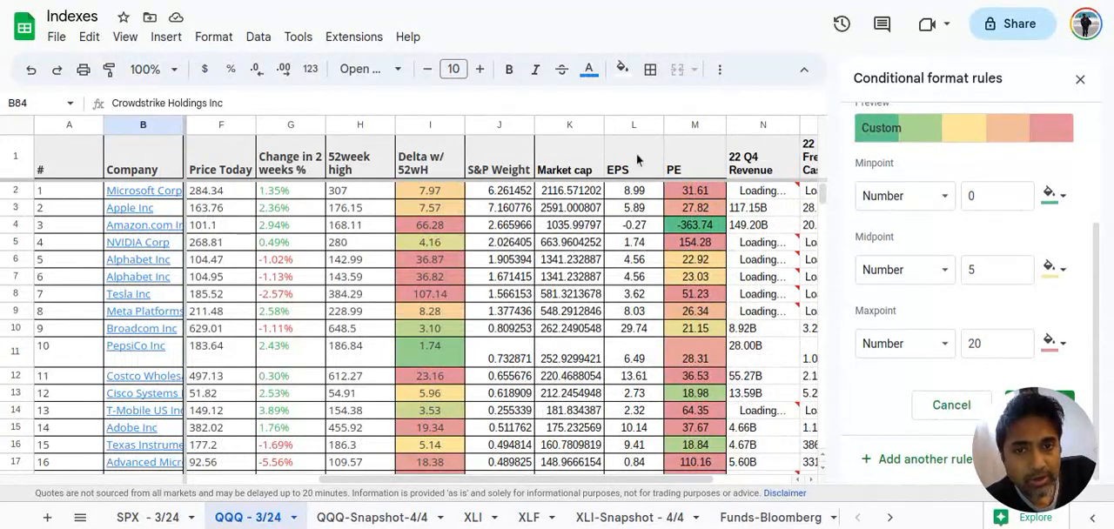
Inspect the Market cap and EPS headers and the EPS formulas in L2 and L10, closing the conditional format rules
click(578, 167)
click(630, 167)
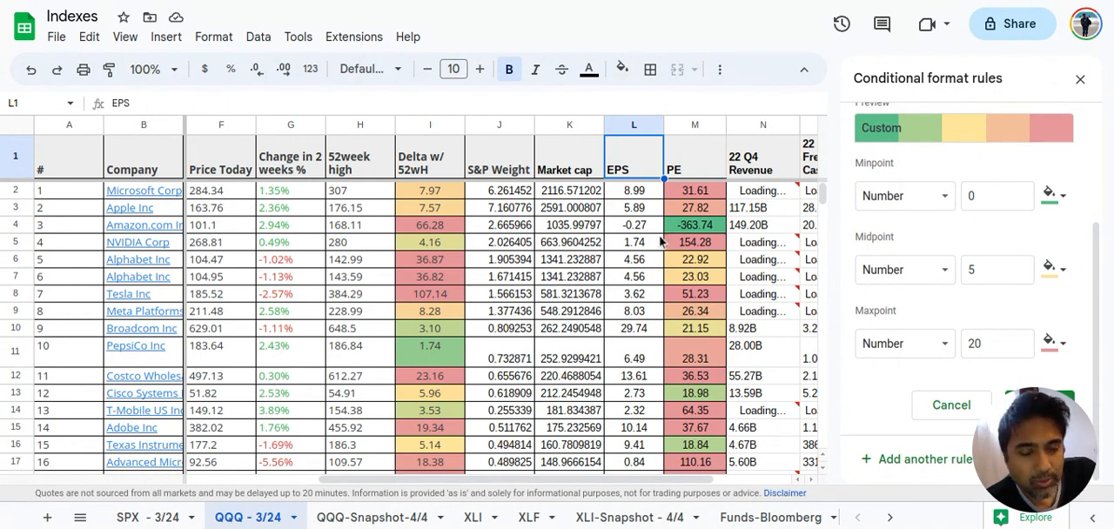
click(634, 191)
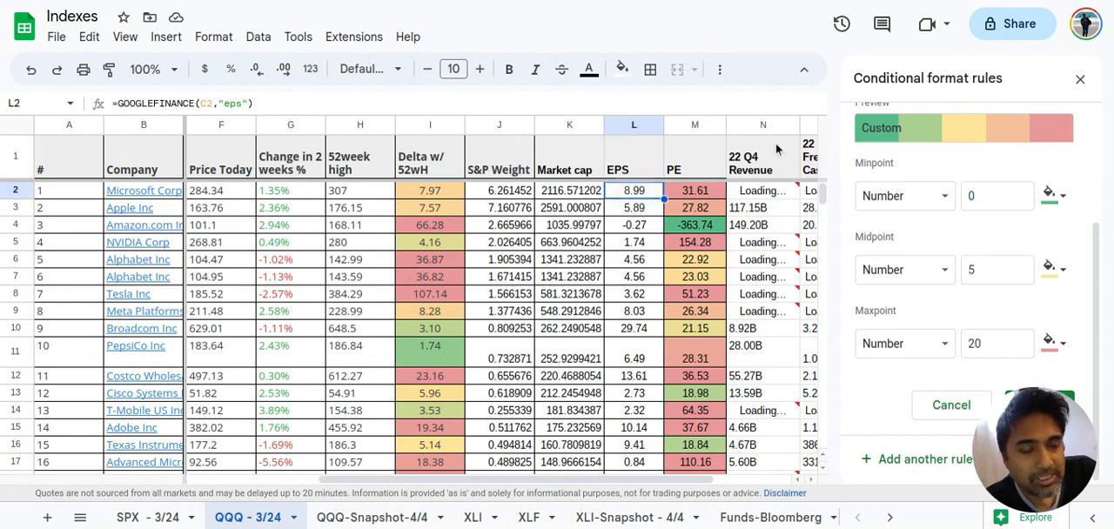
click(1080, 79)
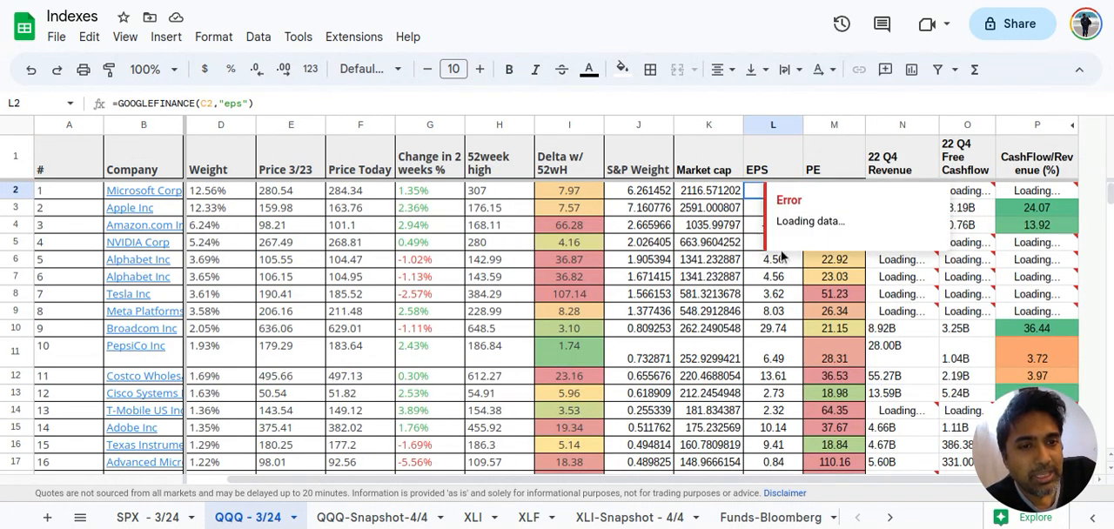
click(748, 337)
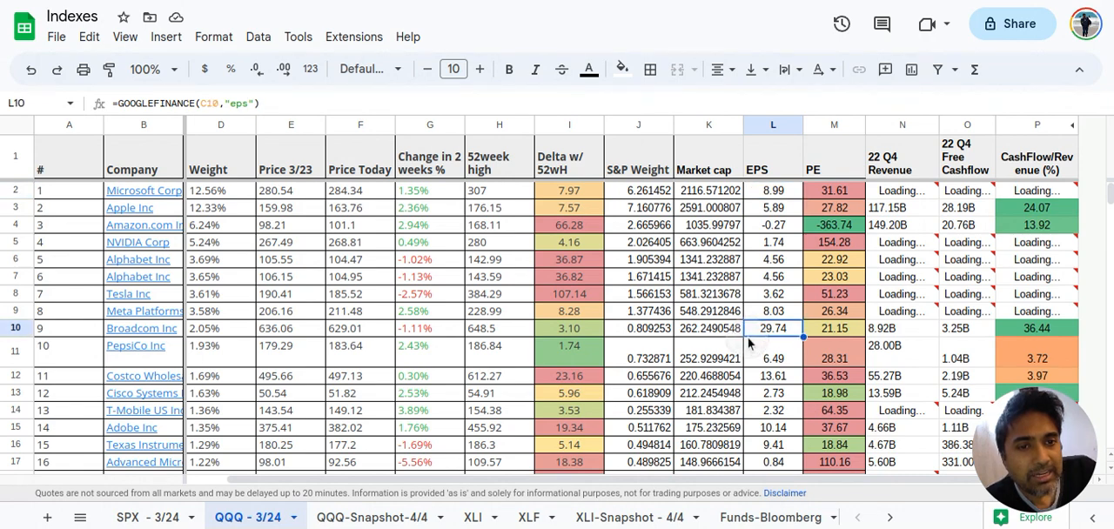
Inspect the PE formulas for Microsoft and Tesla in column M
click(828, 192)
key(Right)
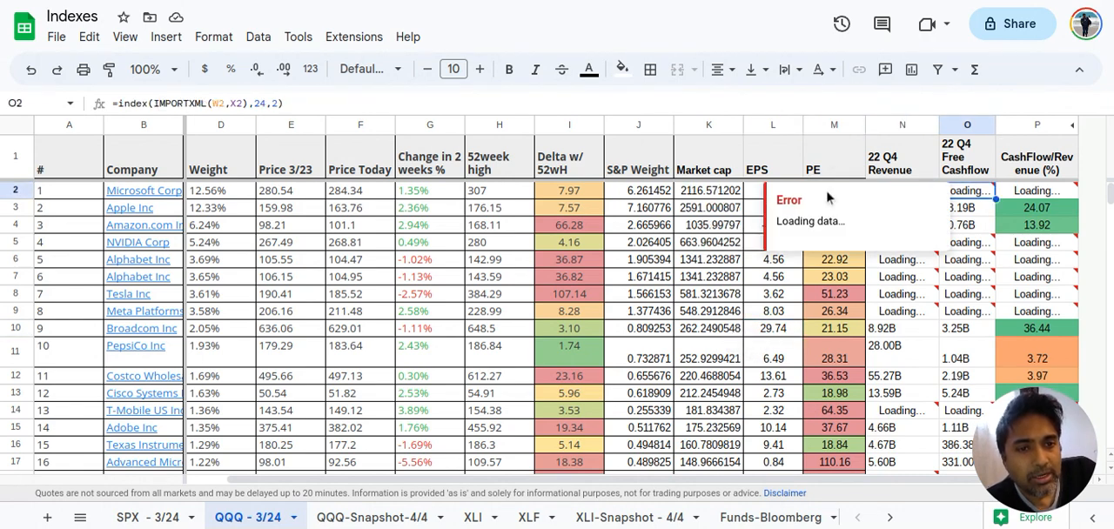
click(831, 296)
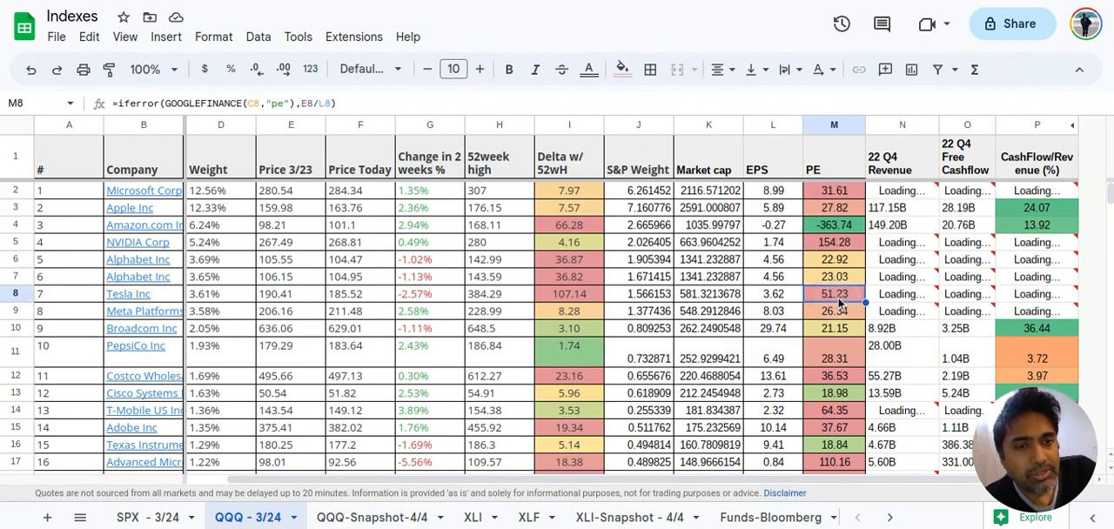
Inspect Microsoft's 22 Q4 Revenue import formula in N2 and PepsiCo's revenue entry in N11
mouse_move(901, 200)
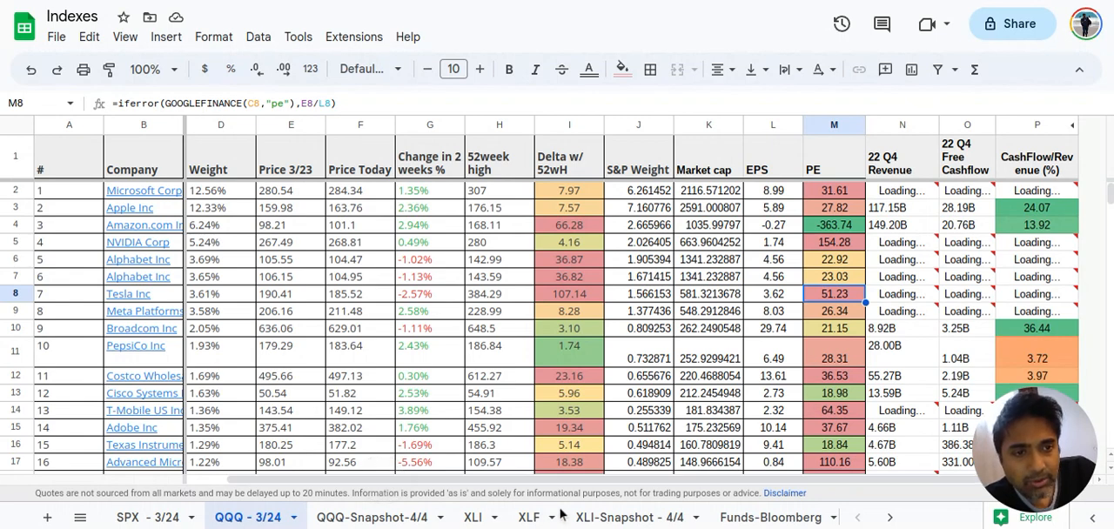
double_click(901, 193)
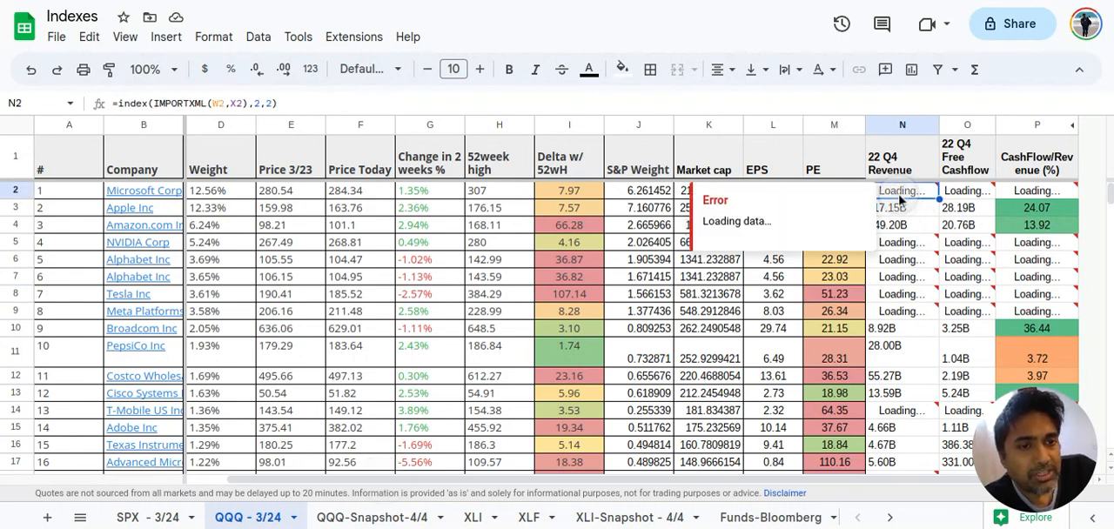
click(928, 190)
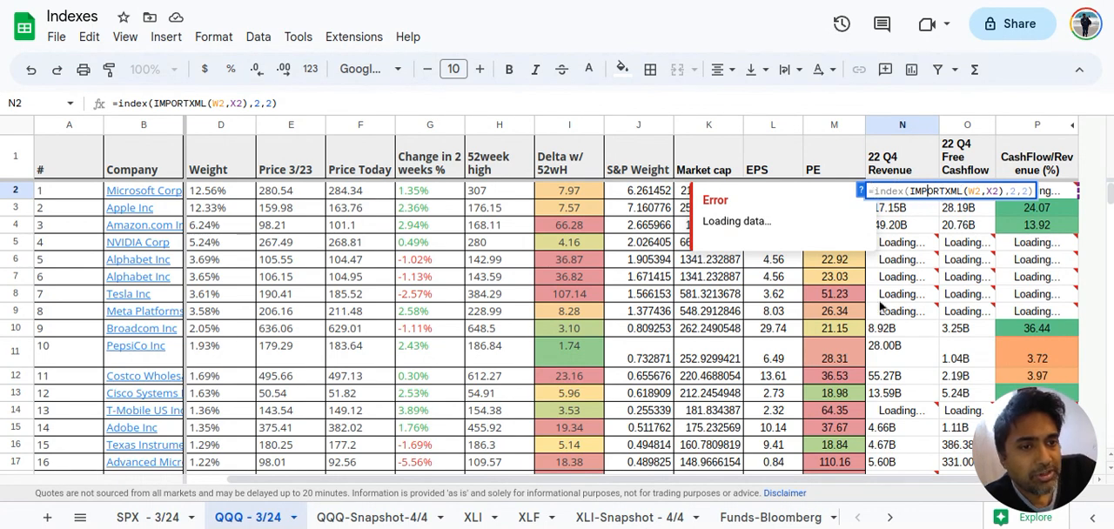
click(874, 350)
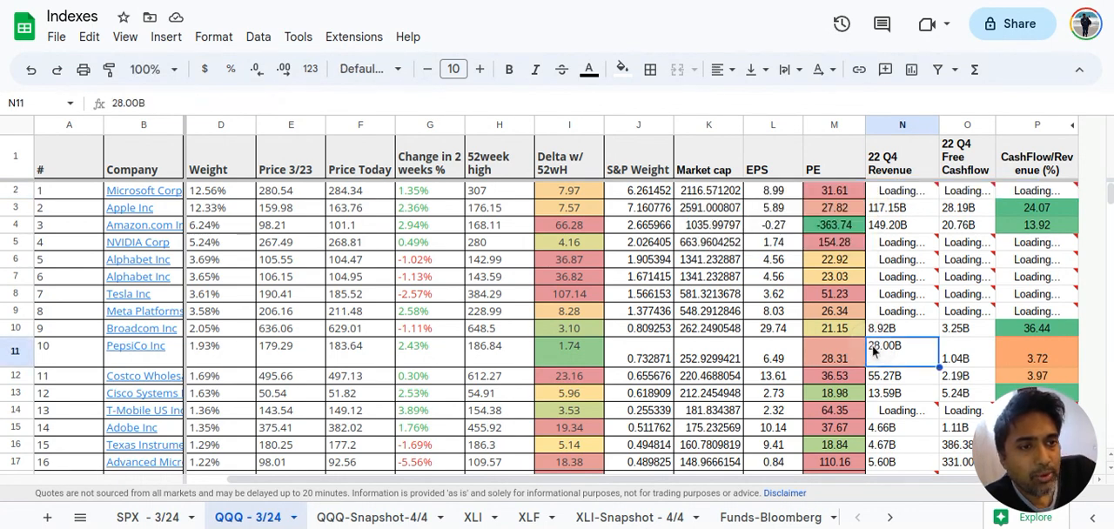
Unhide the hidden columns Q to AB after CashFlow/Revenue (%) and bring them into view
mouse_move(912, 309)
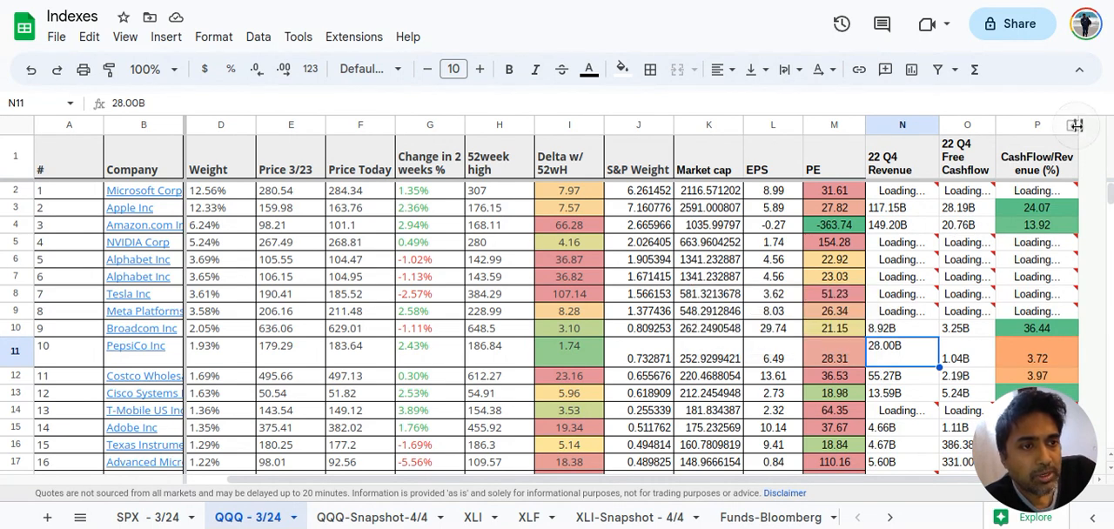
drag(1077, 125, 1075, 125)
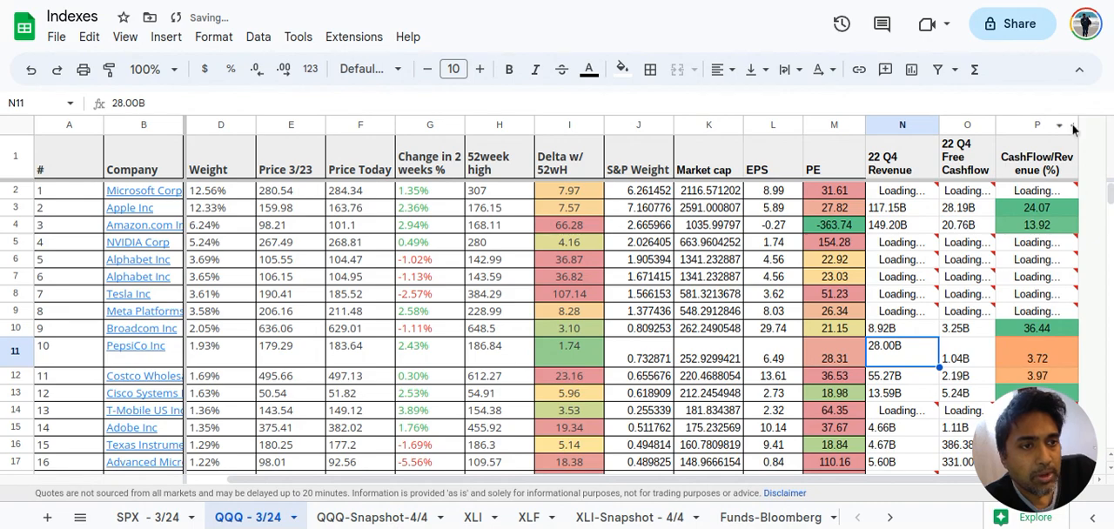
click(1074, 127)
scroll(877, 276, right, 7)
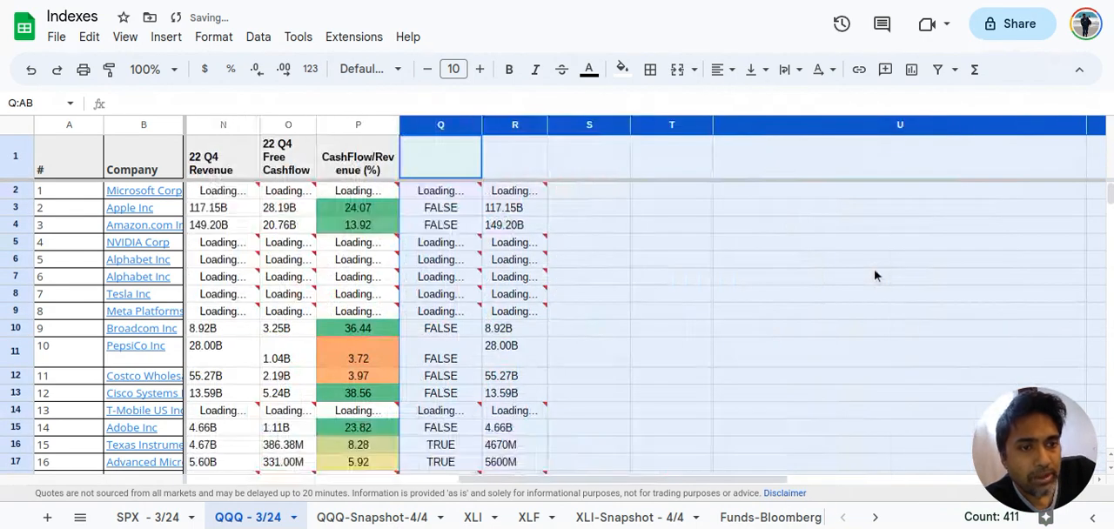
Inspect Microsoft's revenue and EPS formulas in N2 and L2, and NVIDIA's PE formula in M5
scroll(876, 275, left, 10)
scroll(877, 275, right, 5)
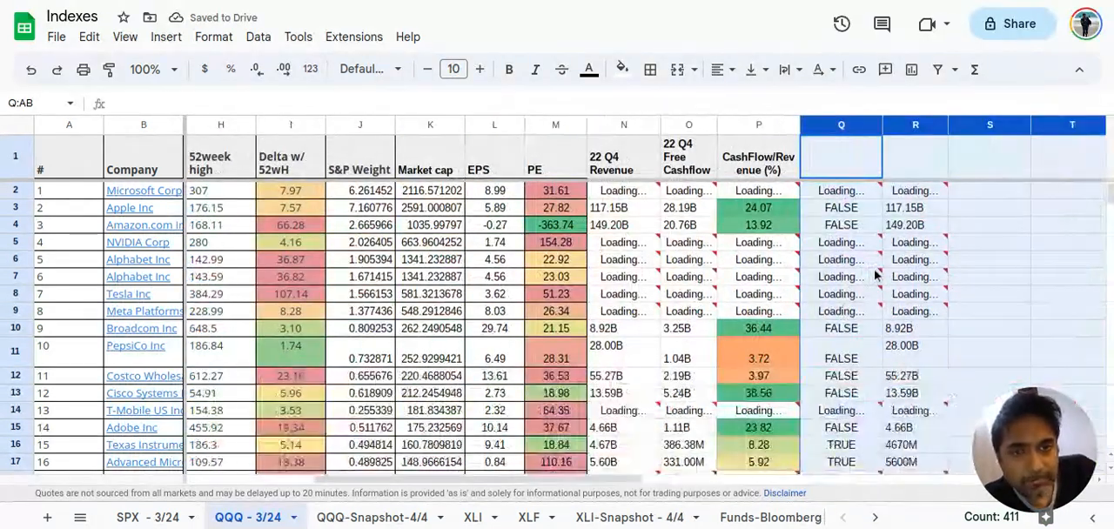
click(612, 198)
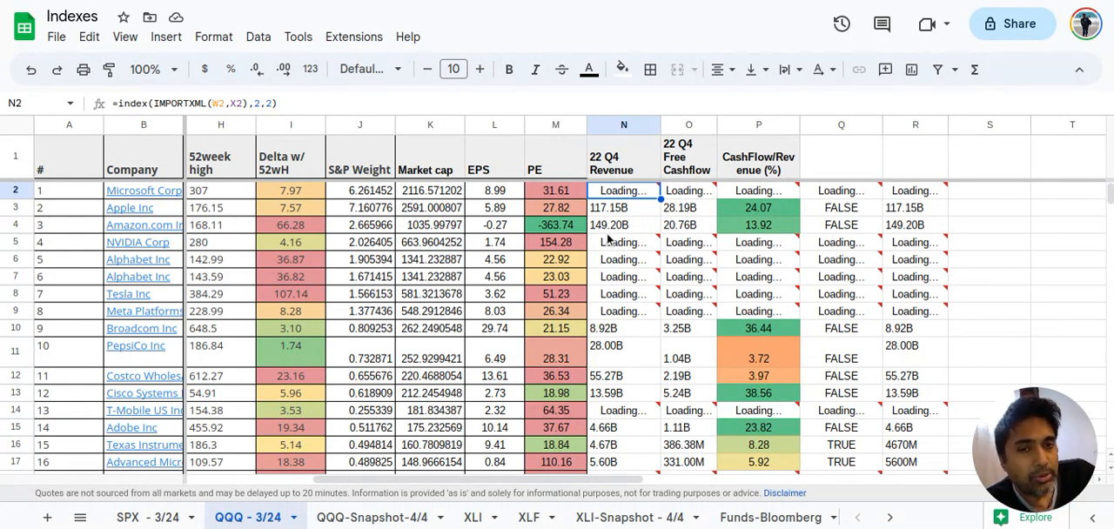
double_click(491, 195)
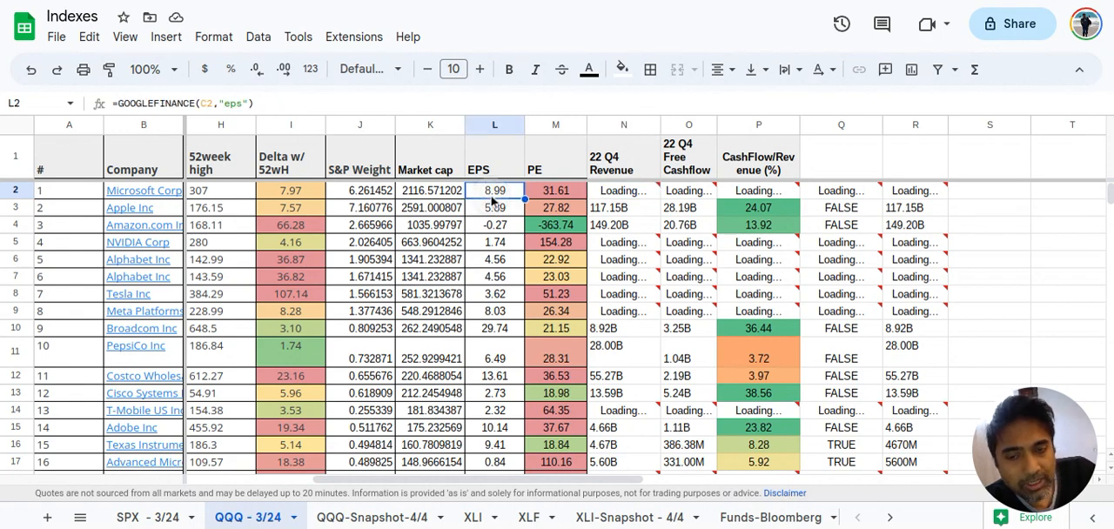
click(548, 244)
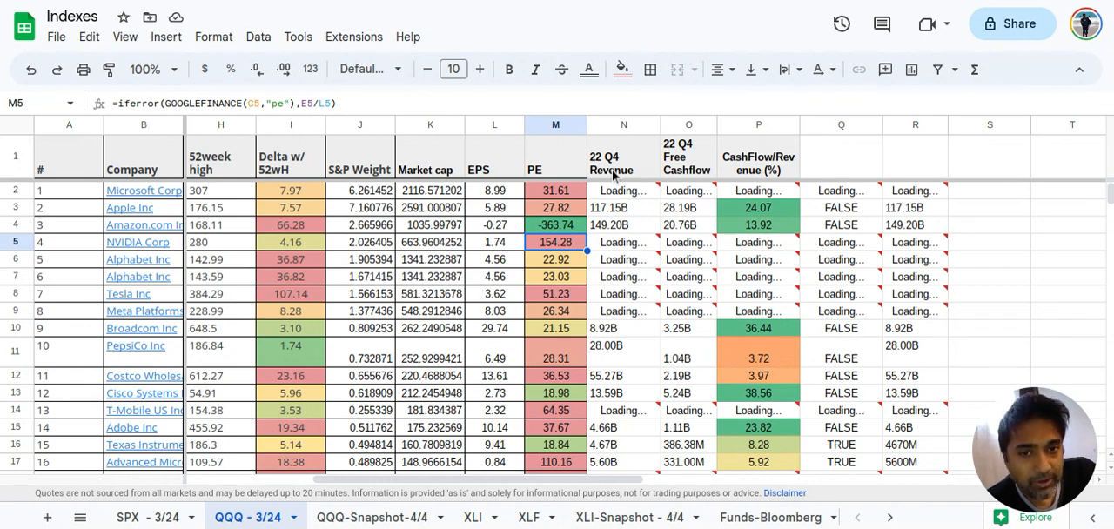
Inspect the IMPORTXML formulas for 22 Q4 Revenue in N2 and N6 and look over the rows below
mouse_move(612, 187)
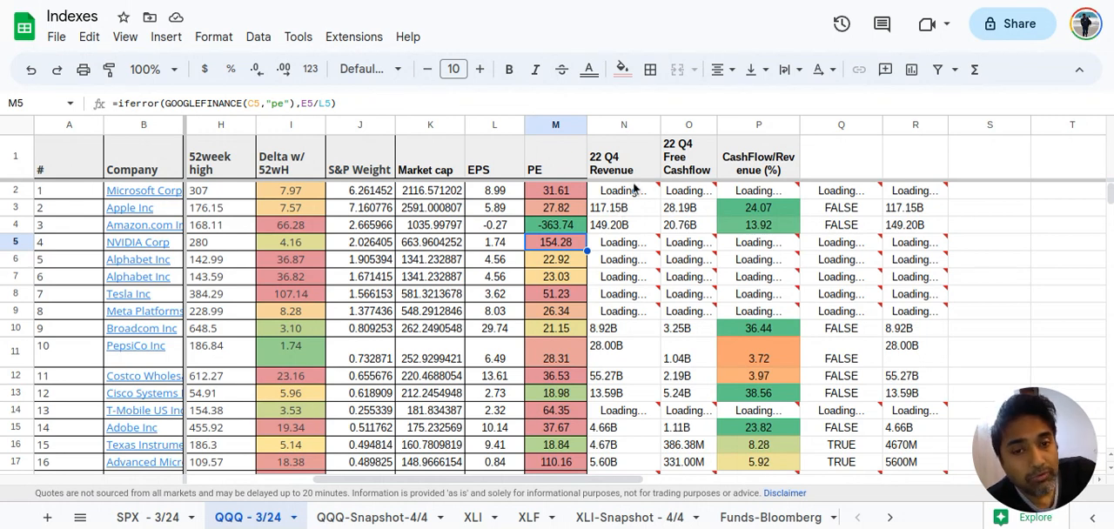
double_click(629, 189)
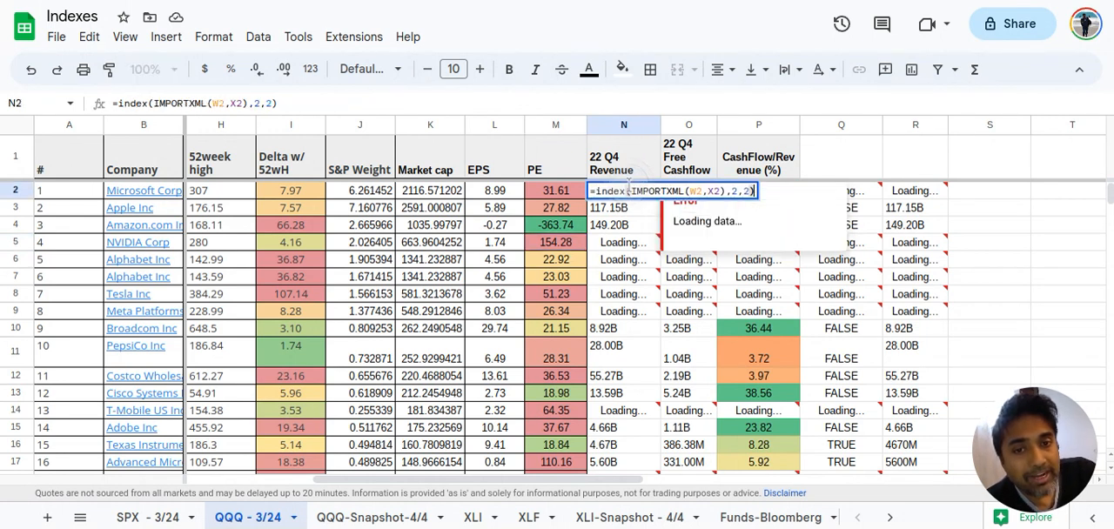
click(610, 266)
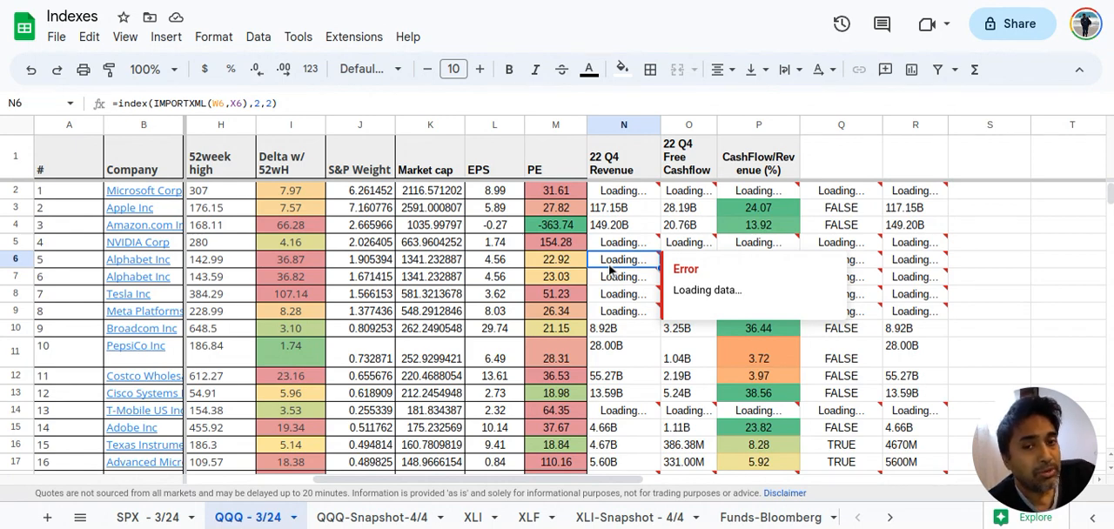
double_click(627, 190)
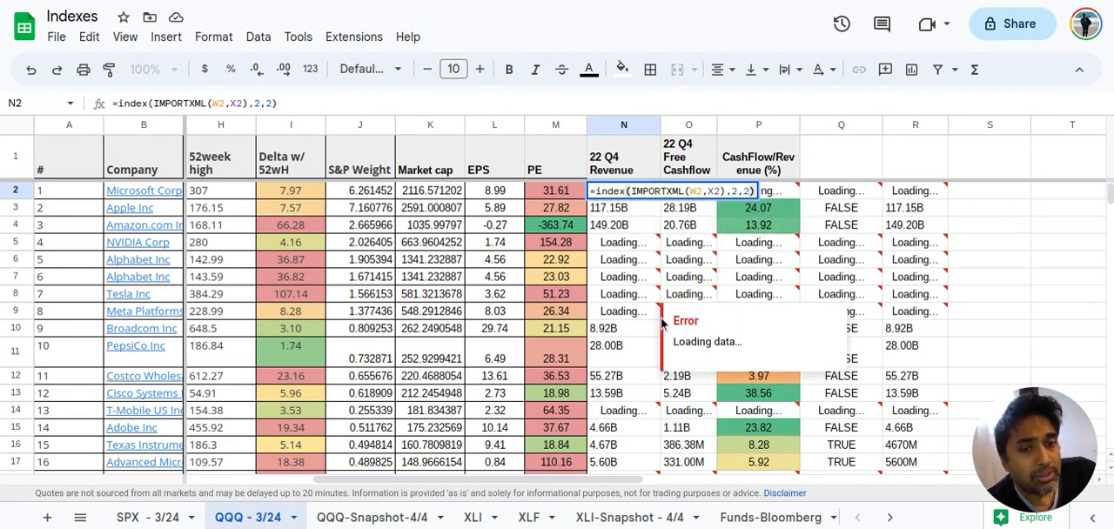
click(967, 260)
scroll(875, 296, down, 2)
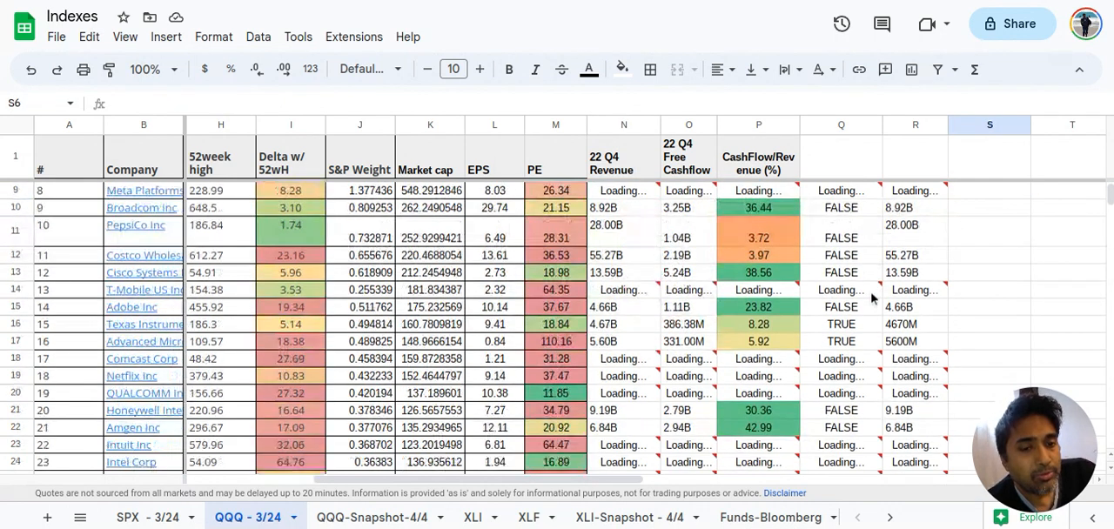
scroll(875, 296, up, 2)
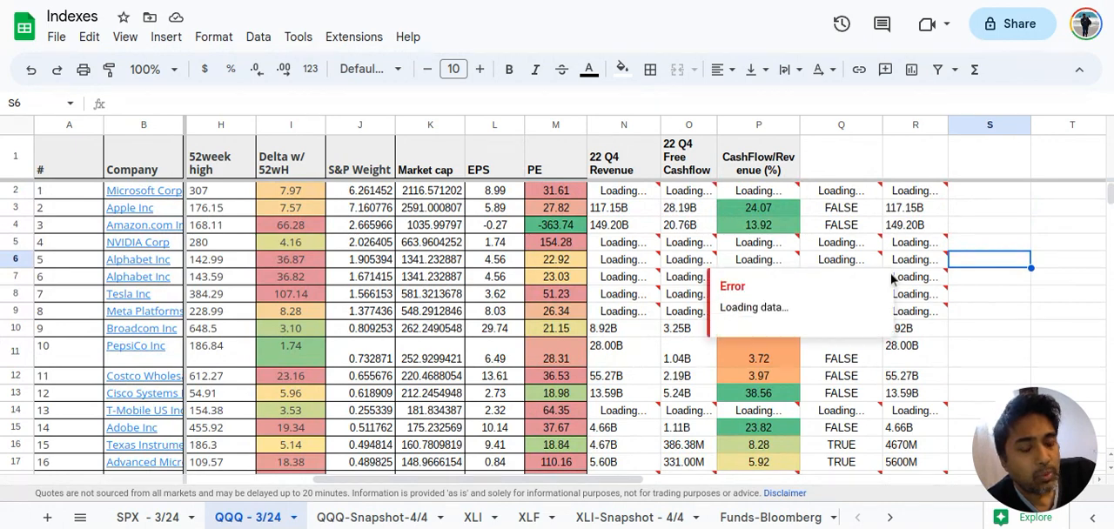
Open the sample Google Finance quote link in U33, look over the page and return to the QQQ sheet
scroll(920, 398, right, 4)
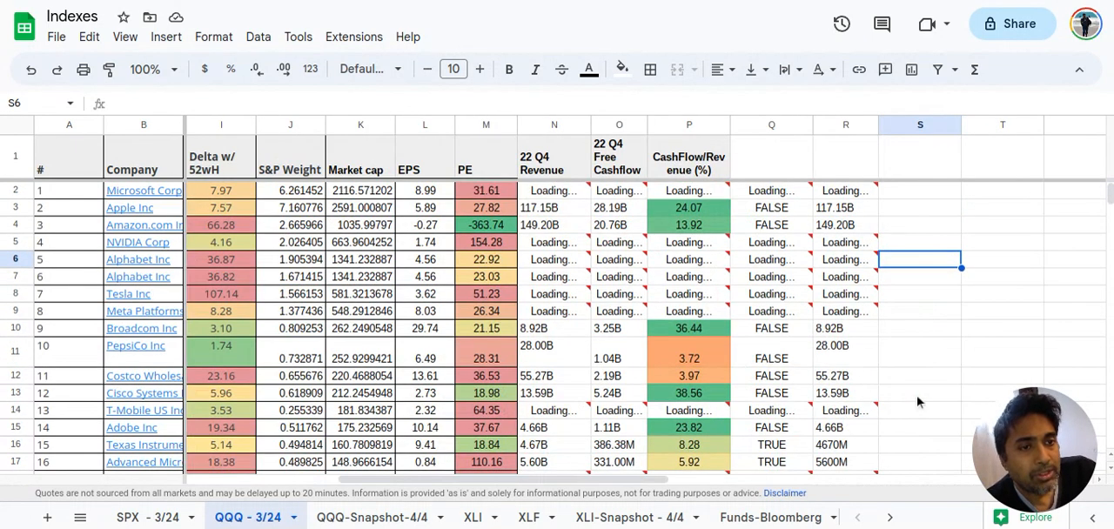
scroll(975, 377, right, 5)
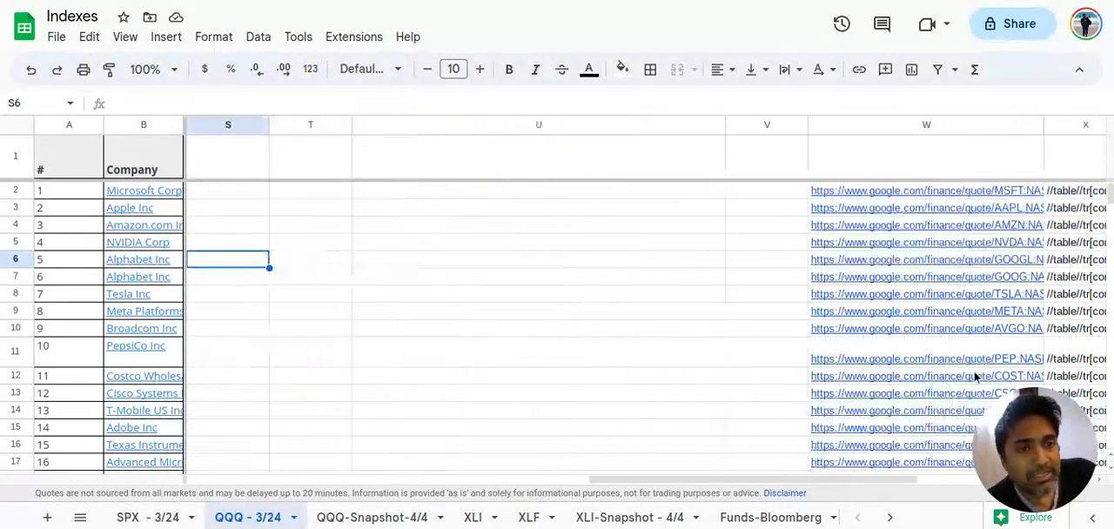
scroll(975, 377, down, 10)
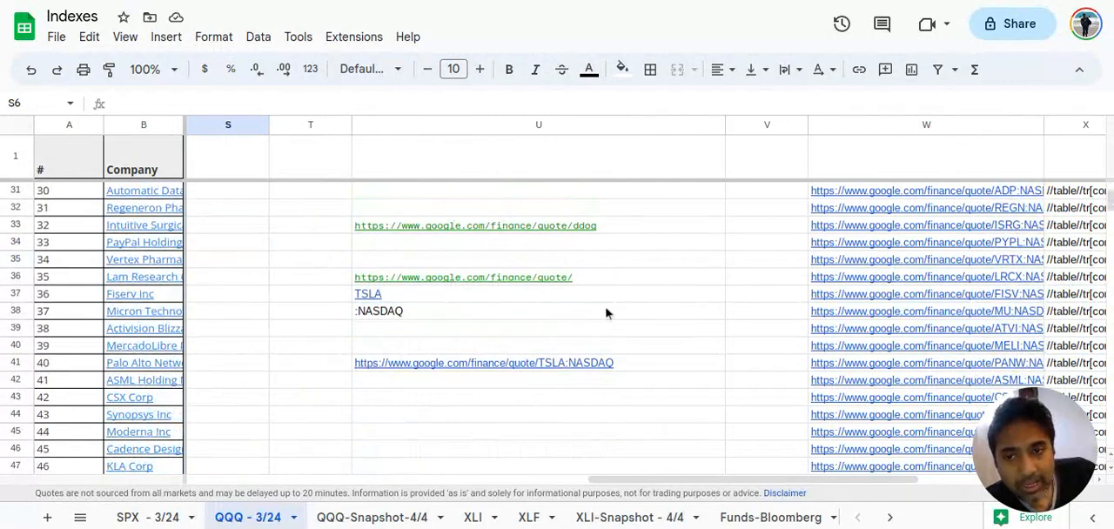
click(498, 230)
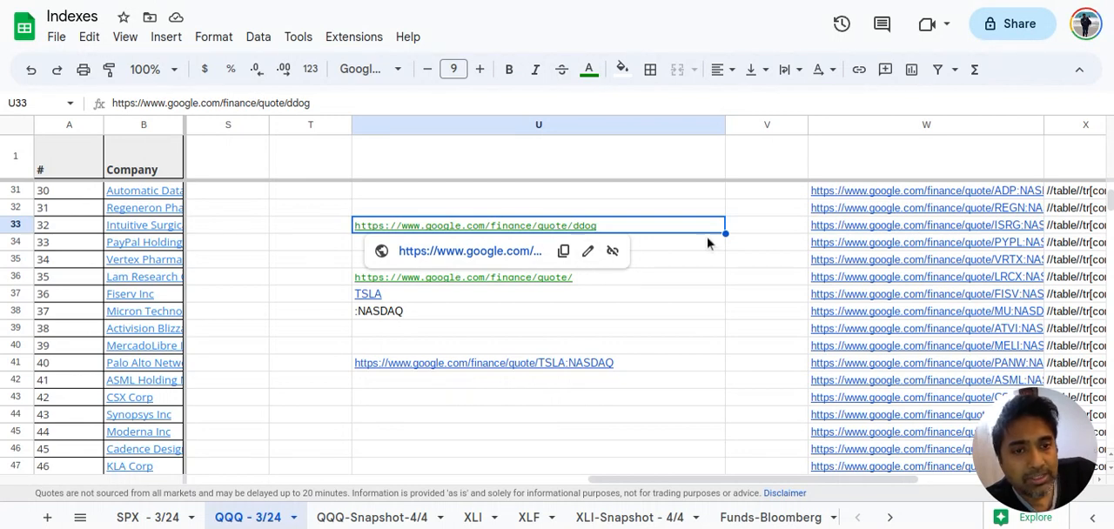
click(531, 257)
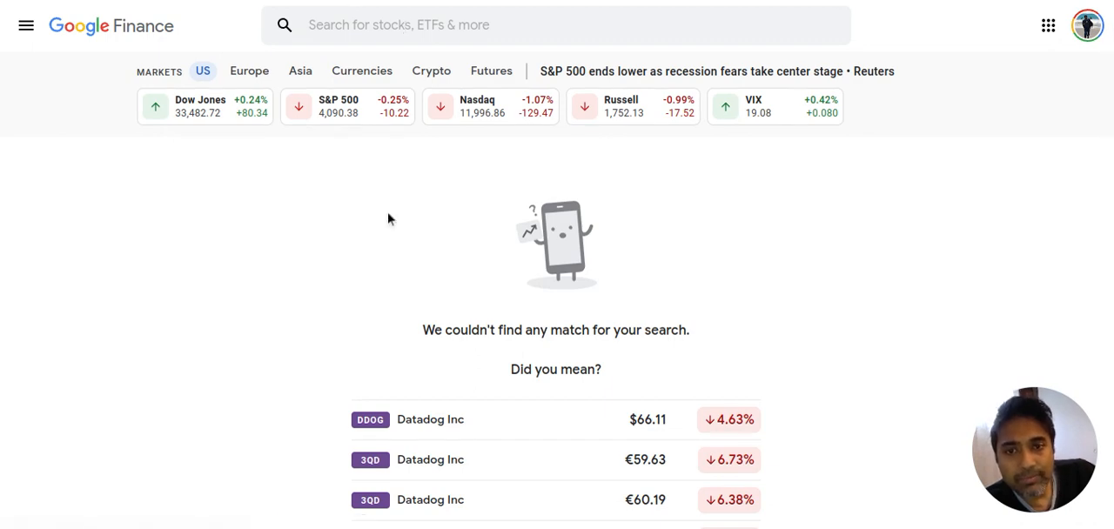
scroll(387, 219, down, 4)
scroll(389, 220, up, 4)
scroll(389, 219, down, 2)
scroll(389, 220, up, 2)
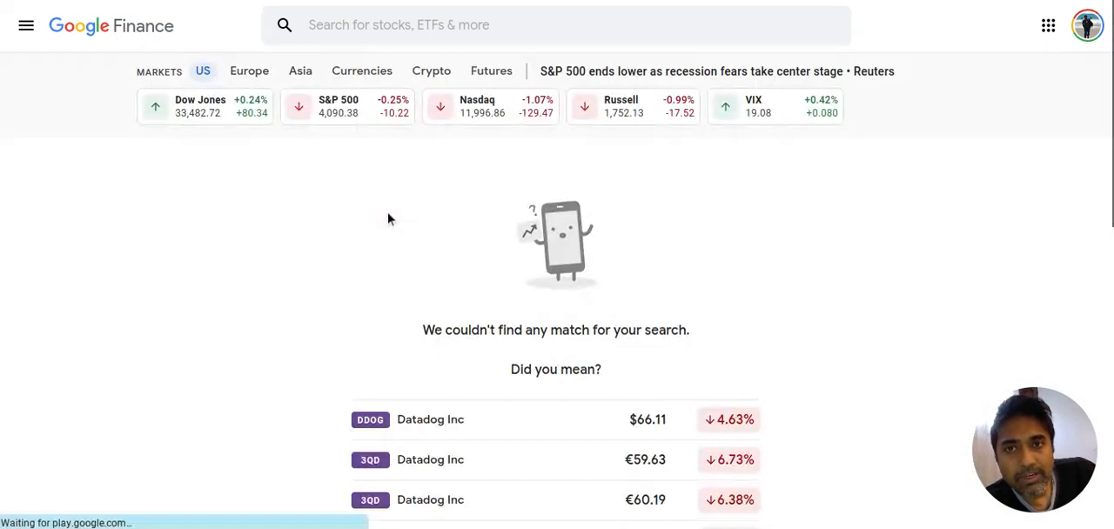
click(342, 0)
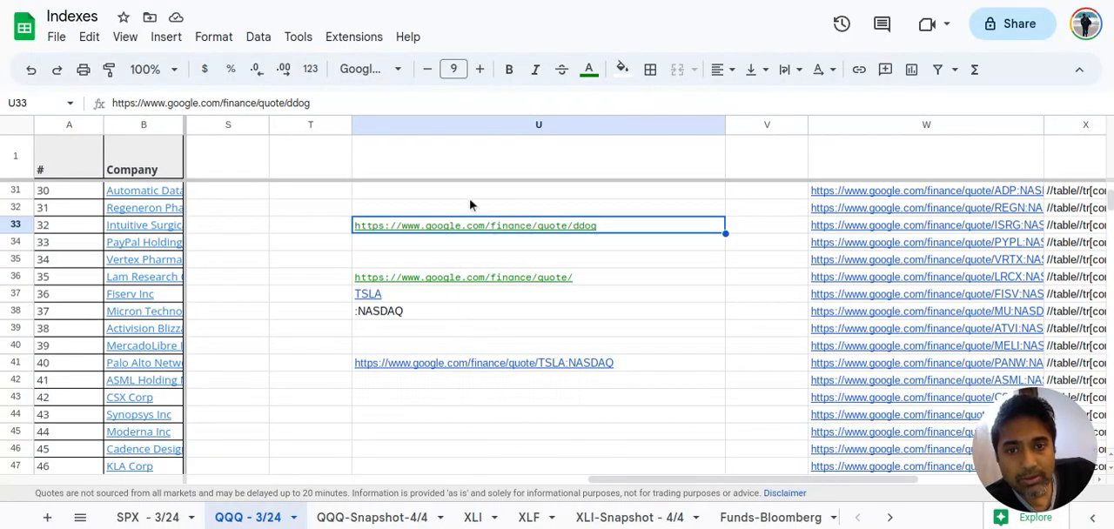
Inspect the base address, ticker and exchange suffix in U36 to U38 and the formula joining them in U41
click(483, 369)
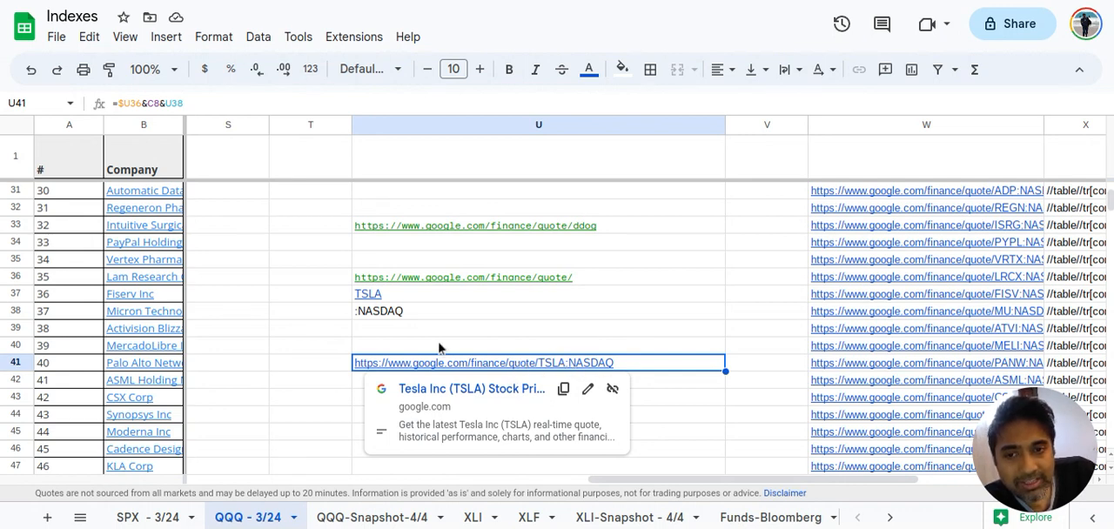
click(372, 282)
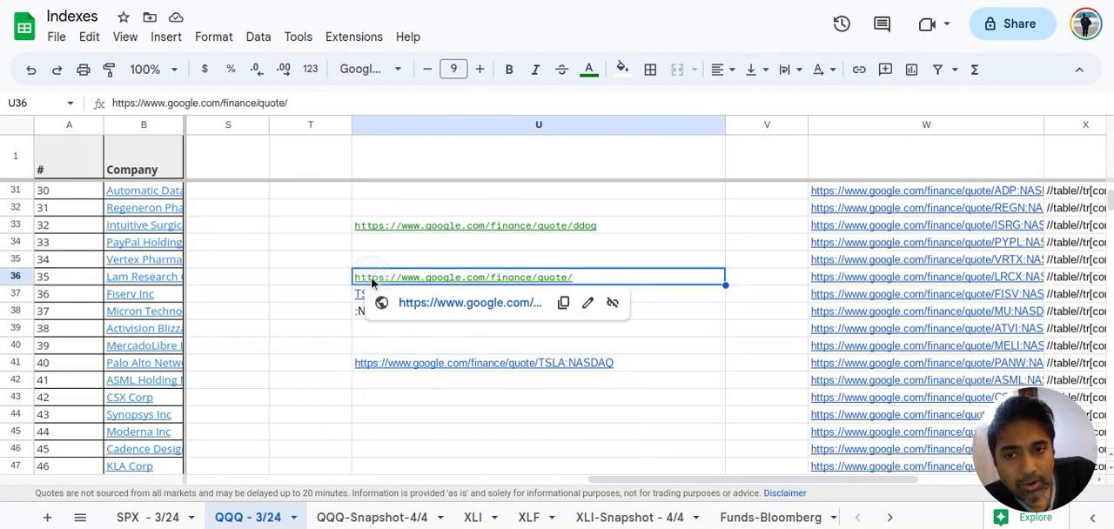
click(440, 348)
click(405, 297)
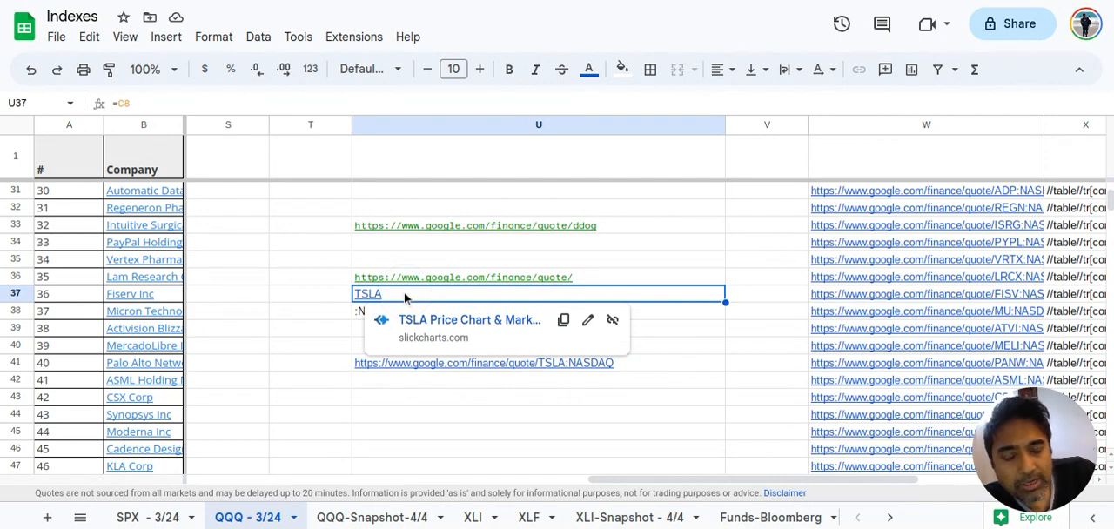
click(328, 320)
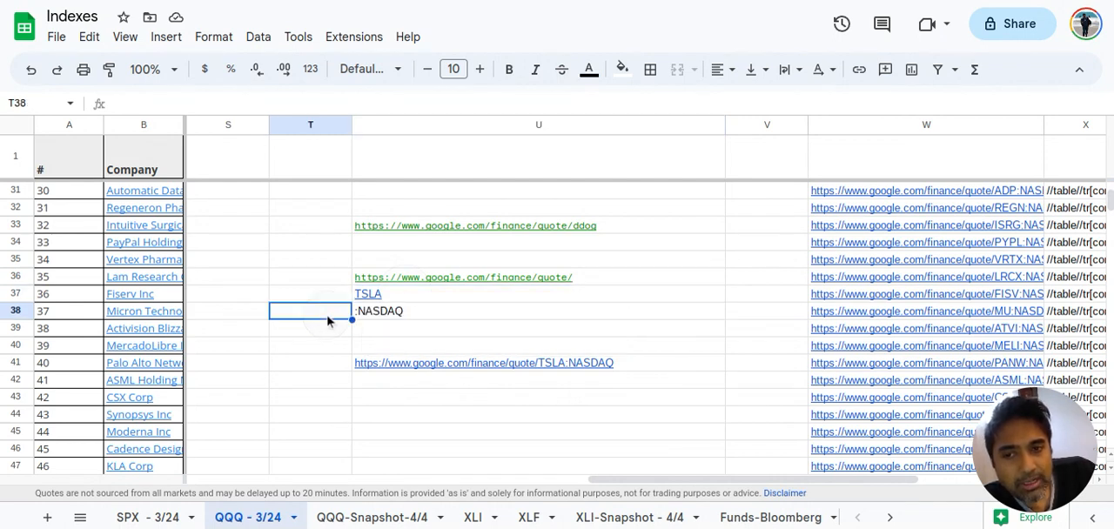
click(397, 314)
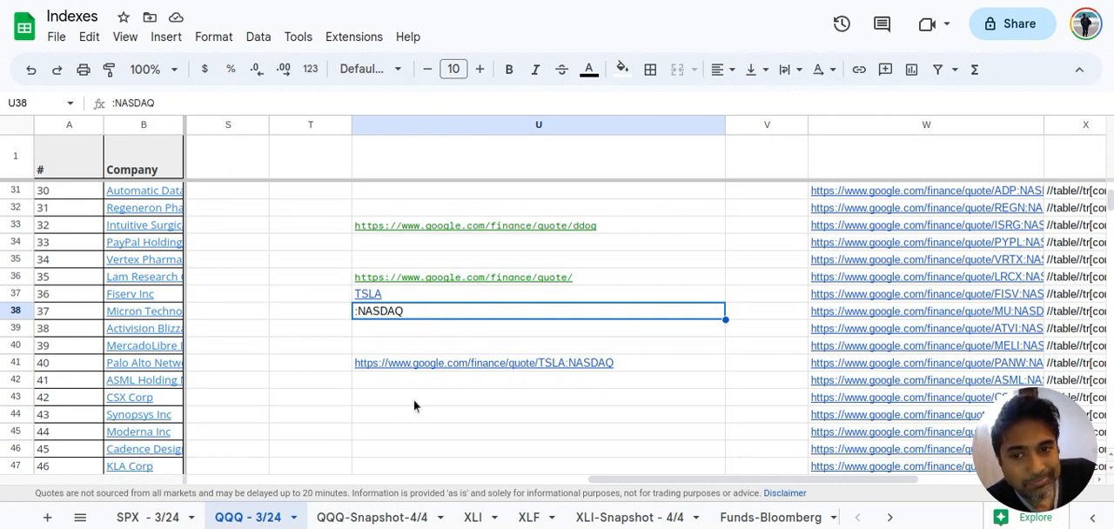
double_click(632, 364)
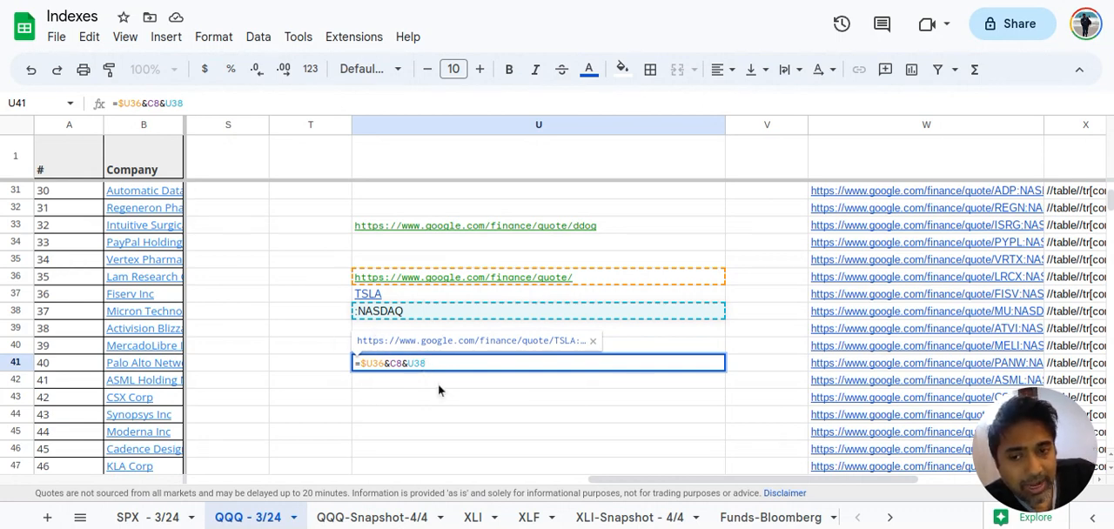
click(458, 398)
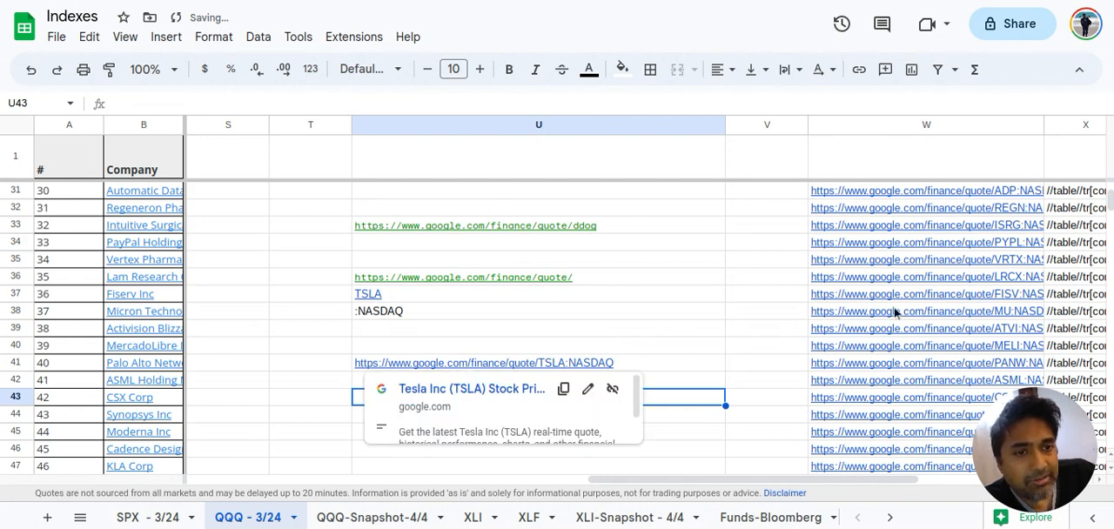
Inspect Microsoft's quote URL formula in W2, reference by reference, and the XPath query in X2
scroll(895, 314, up, 10)
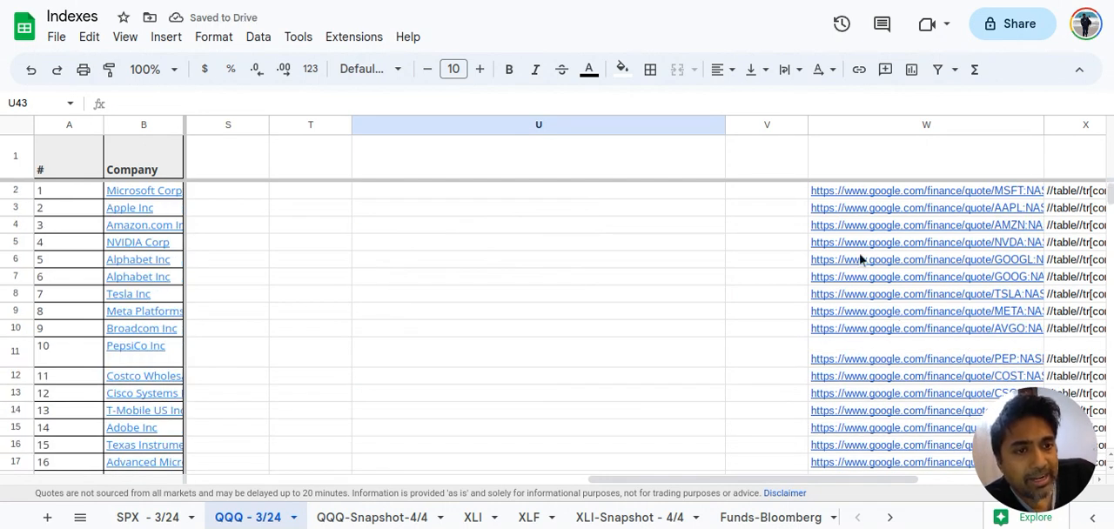
mouse_move(920, 190)
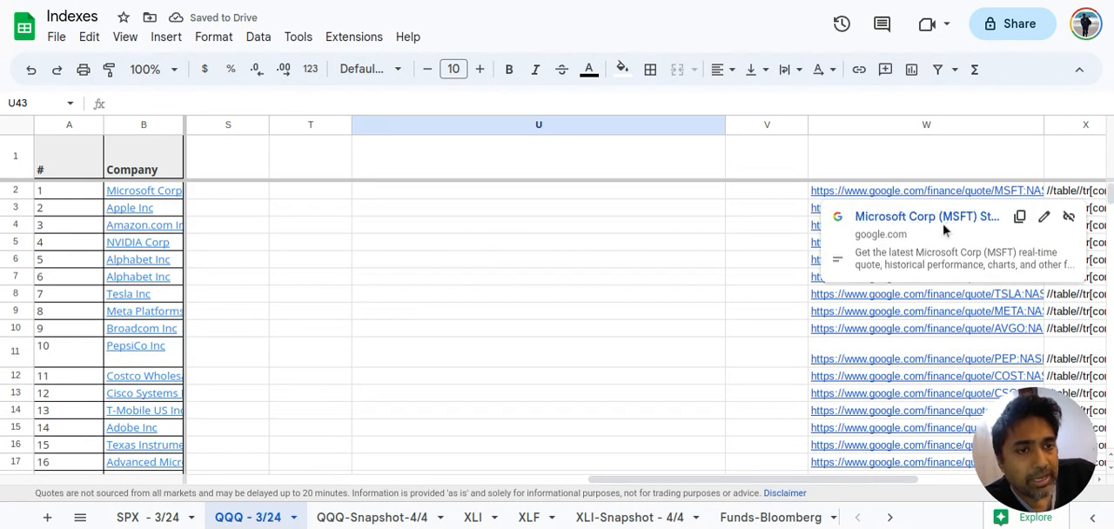
double_click(876, 192)
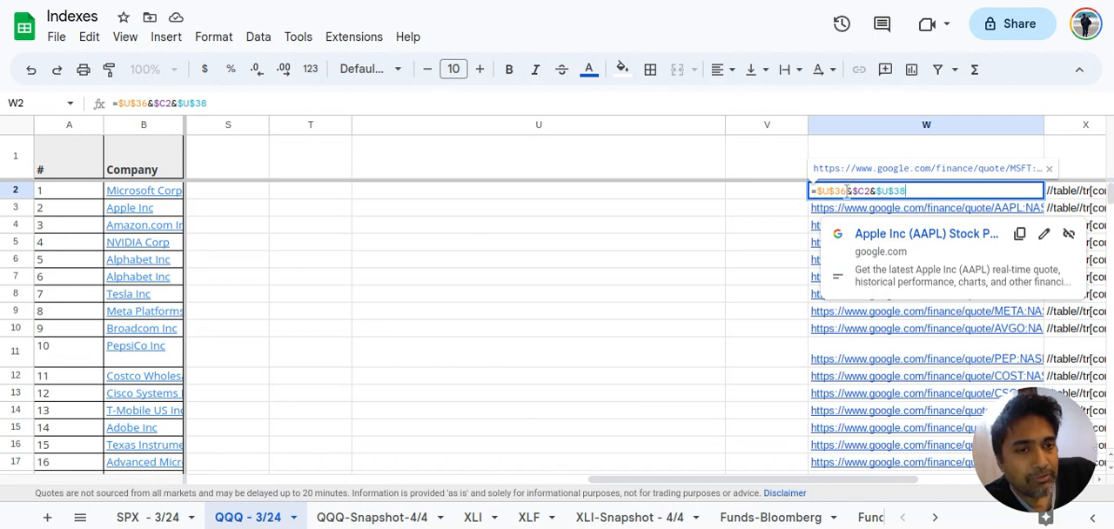
click(867, 191)
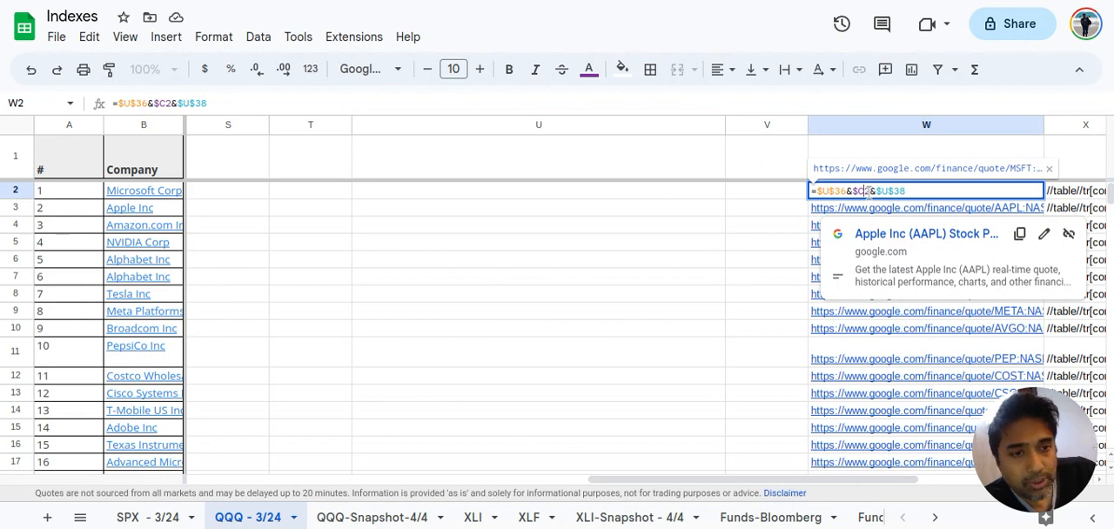
click(896, 193)
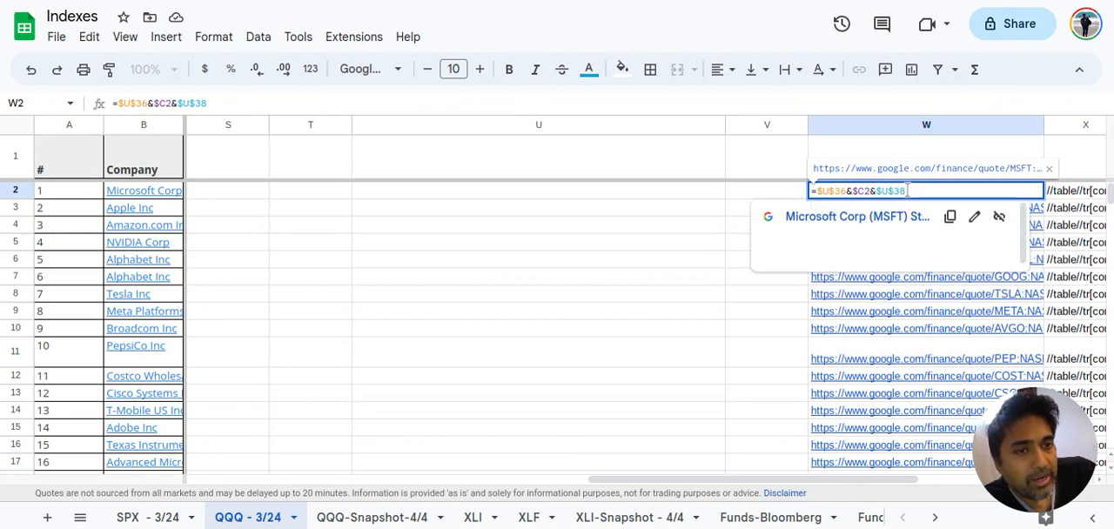
click(1072, 193)
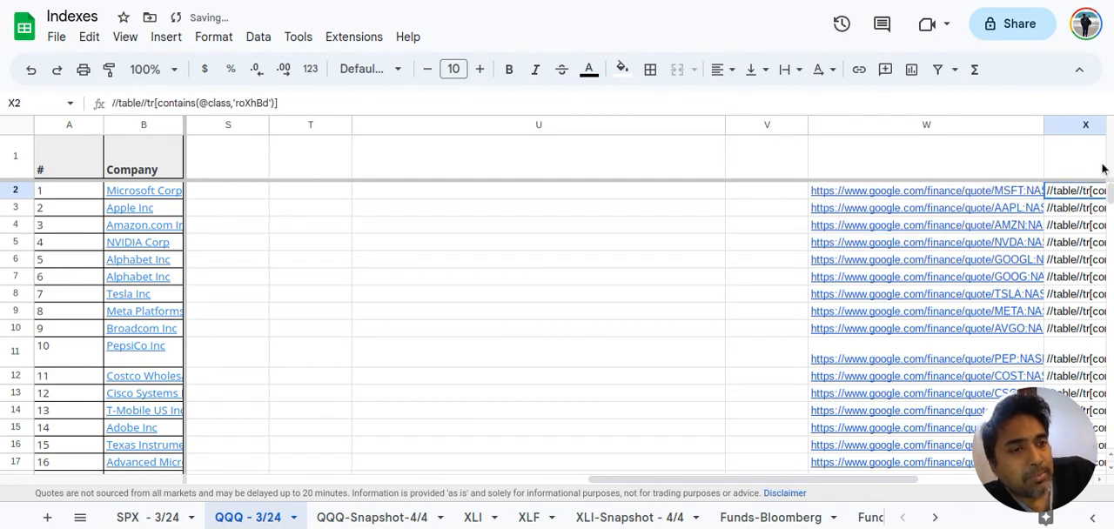
Open Microsoft's Google Finance page from the link in W2 and view its quarterly income statement
click(964, 195)
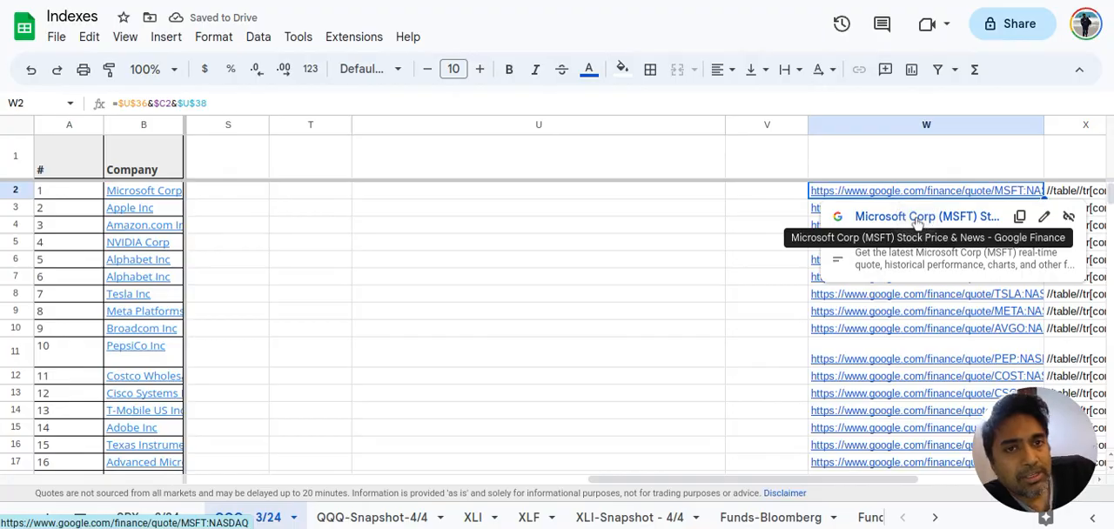
click(917, 218)
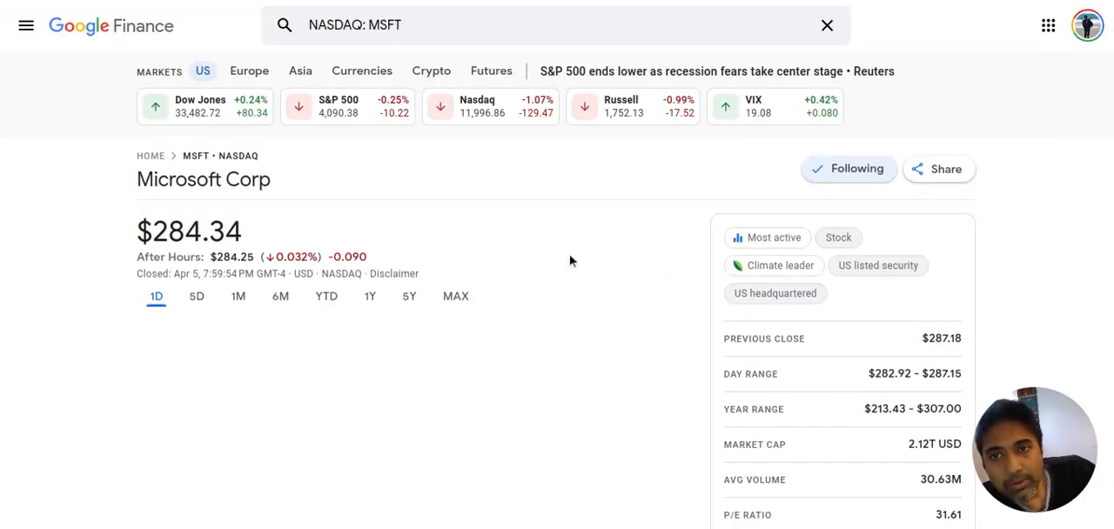
scroll(570, 261, down, 15)
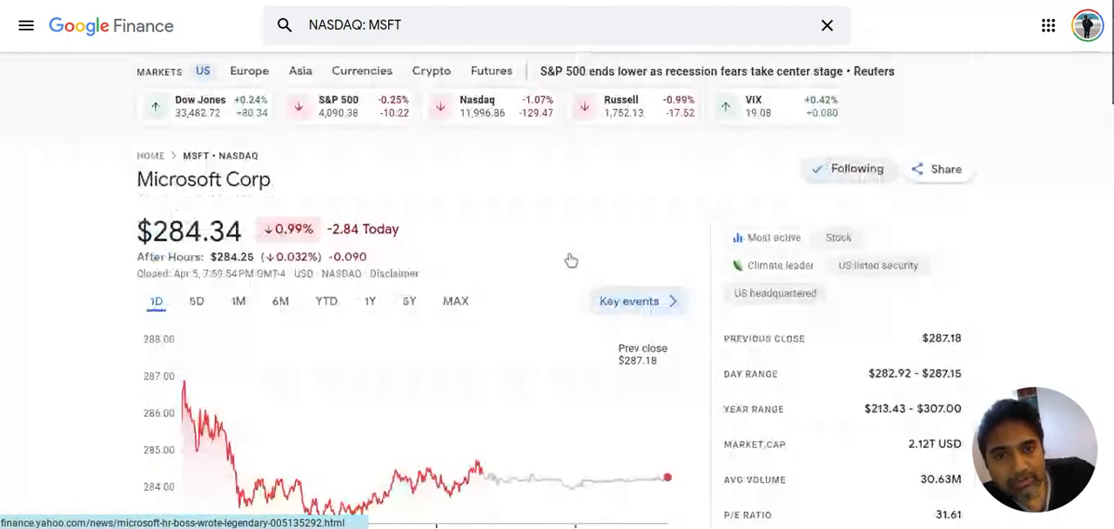
scroll(570, 261, down, 17)
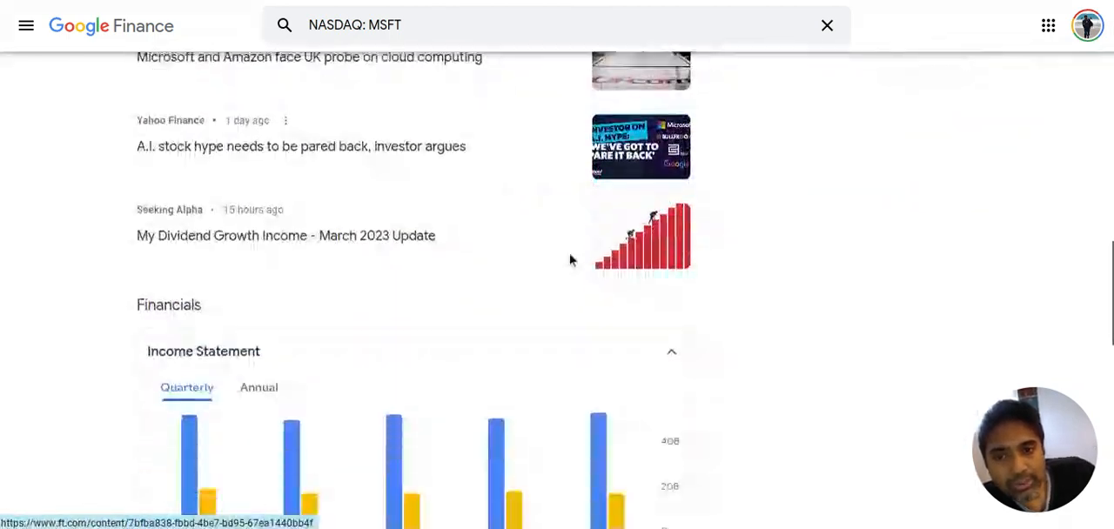
scroll(570, 259, down, 5)
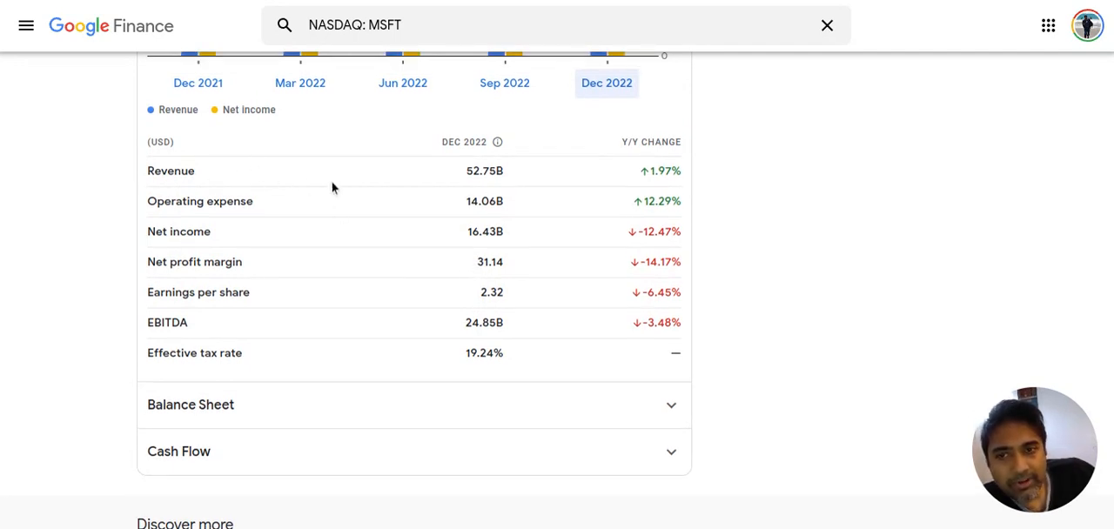
Open the page inspector on Microsoft's Google Finance page near the quarterly income statement figures
scroll(270, 267, down, 1)
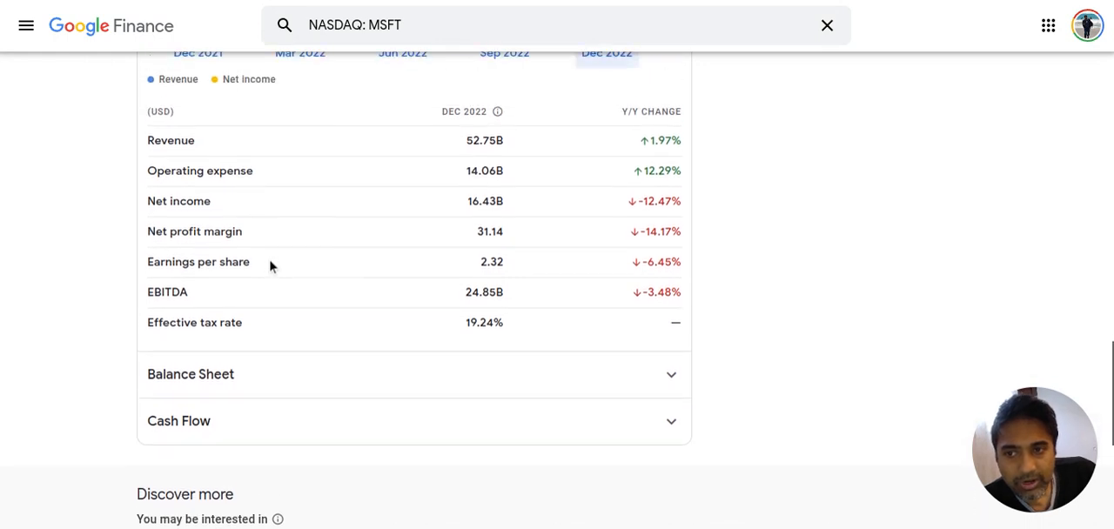
scroll(269, 266, up, 2)
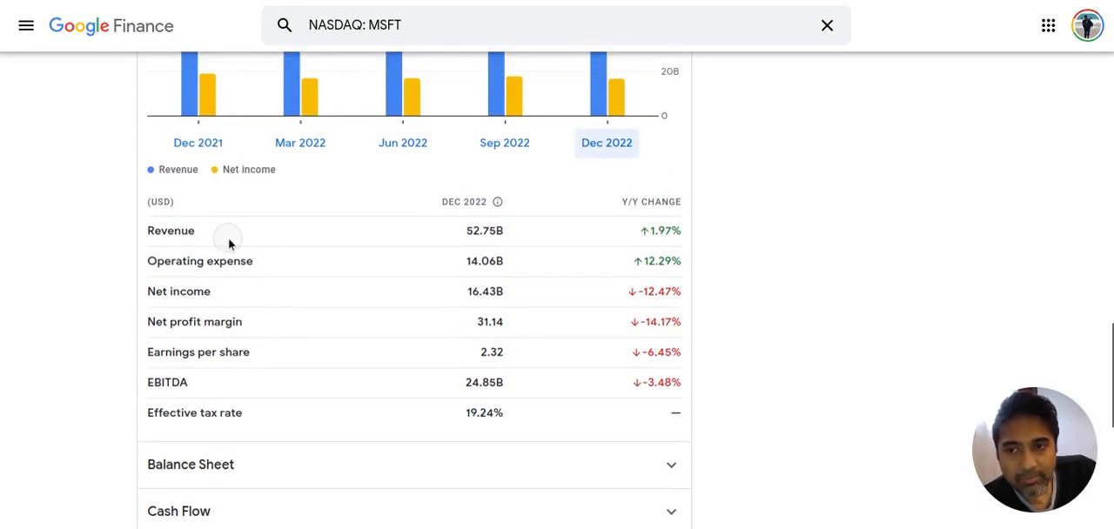
right_click(228, 244)
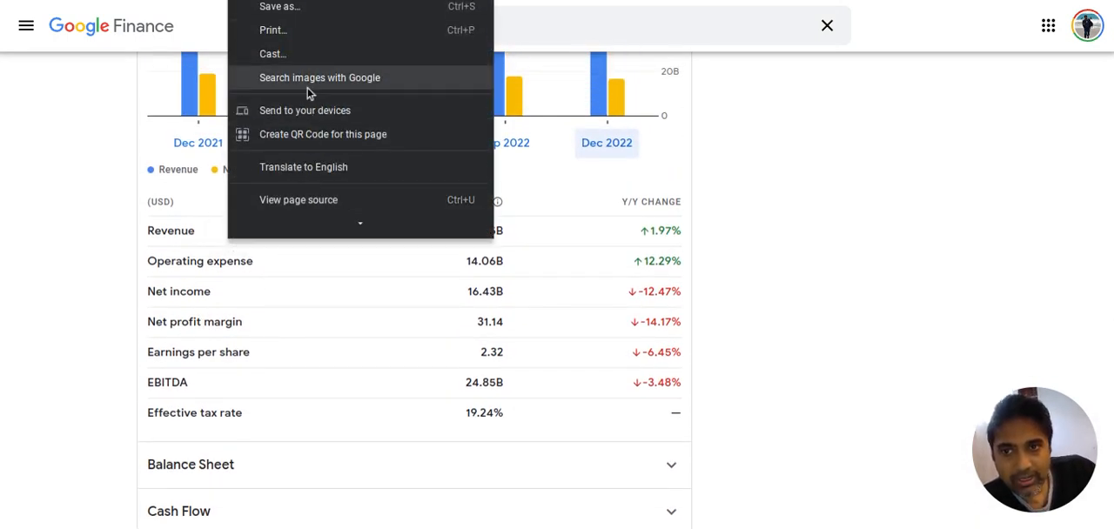
mouse_move(314, 234)
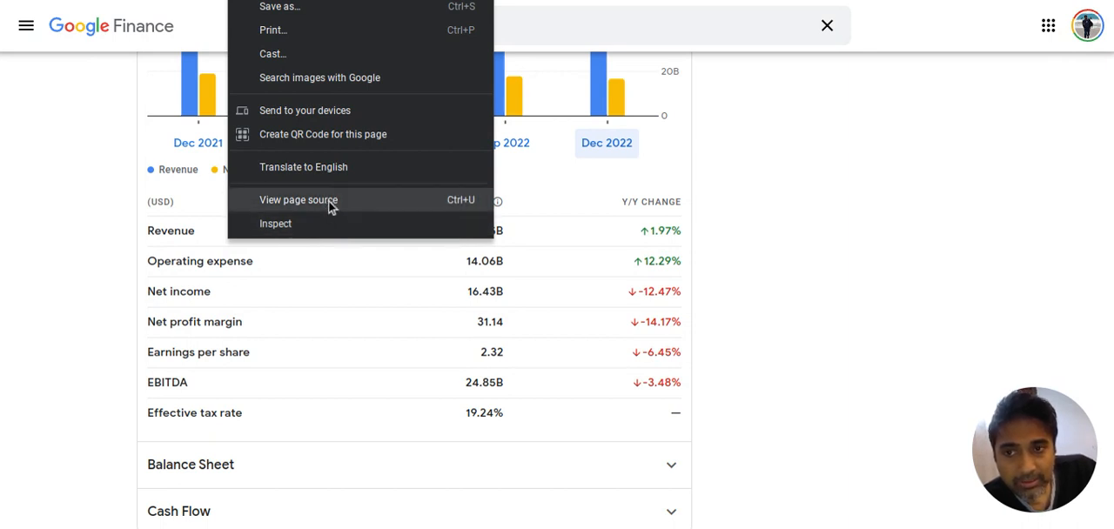
click(322, 226)
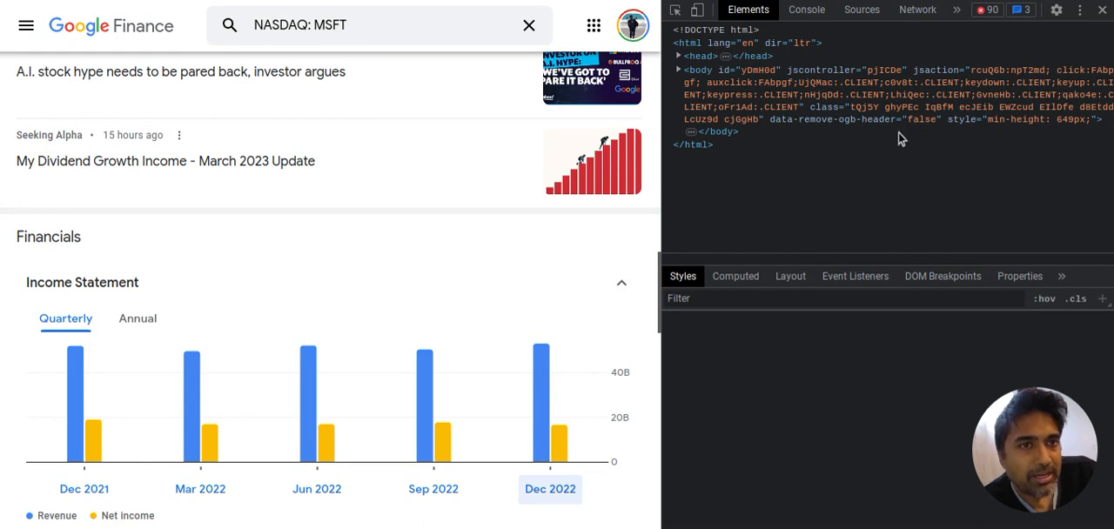
Look through the page's console, sources and network requests, and close the developer tools
click(807, 10)
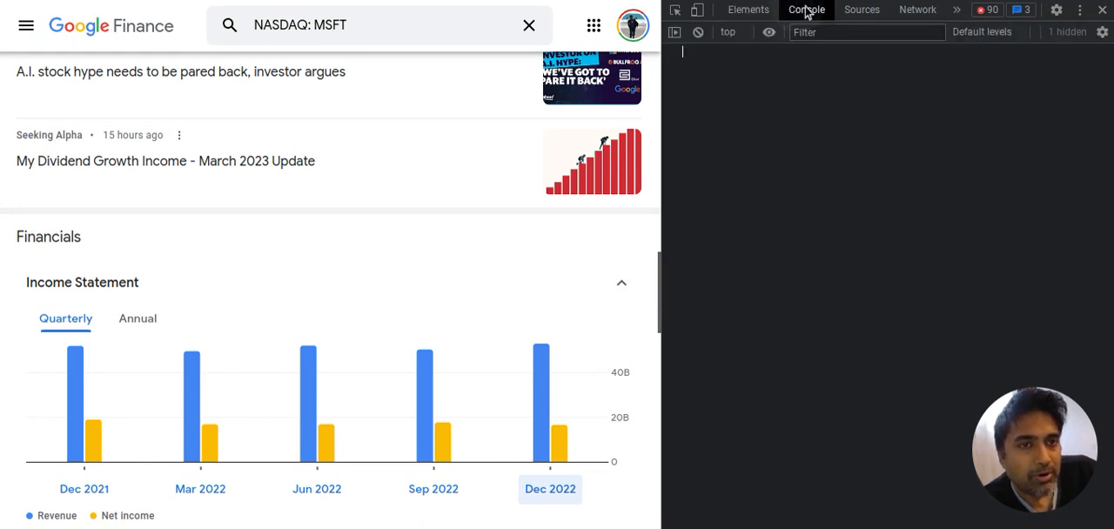
click(873, 12)
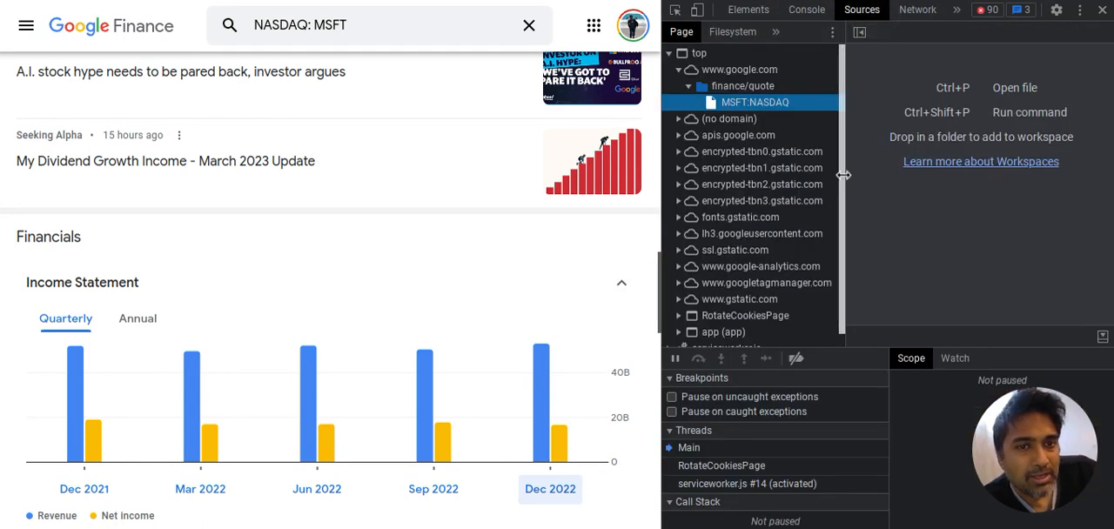
click(918, 10)
click(957, 11)
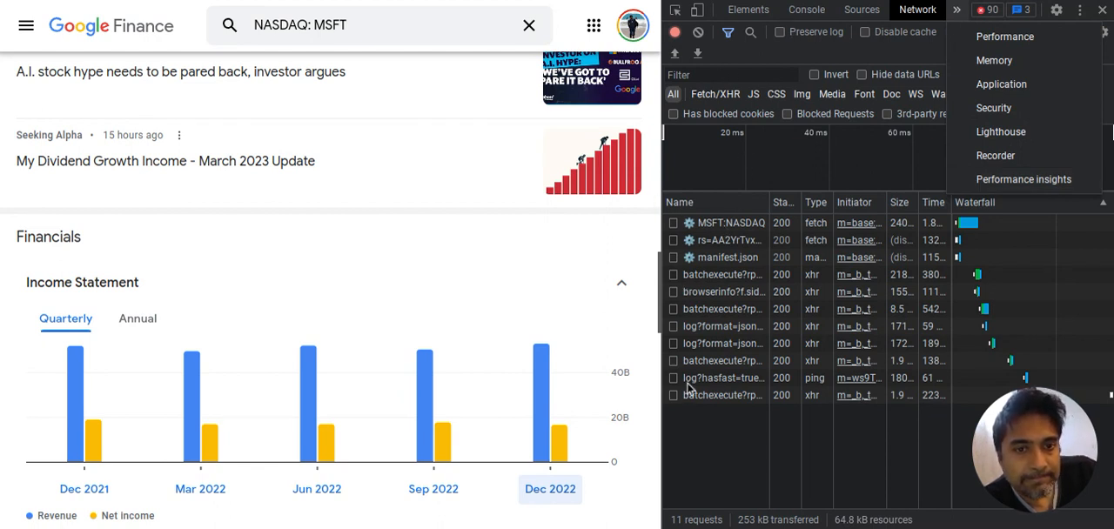
click(711, 468)
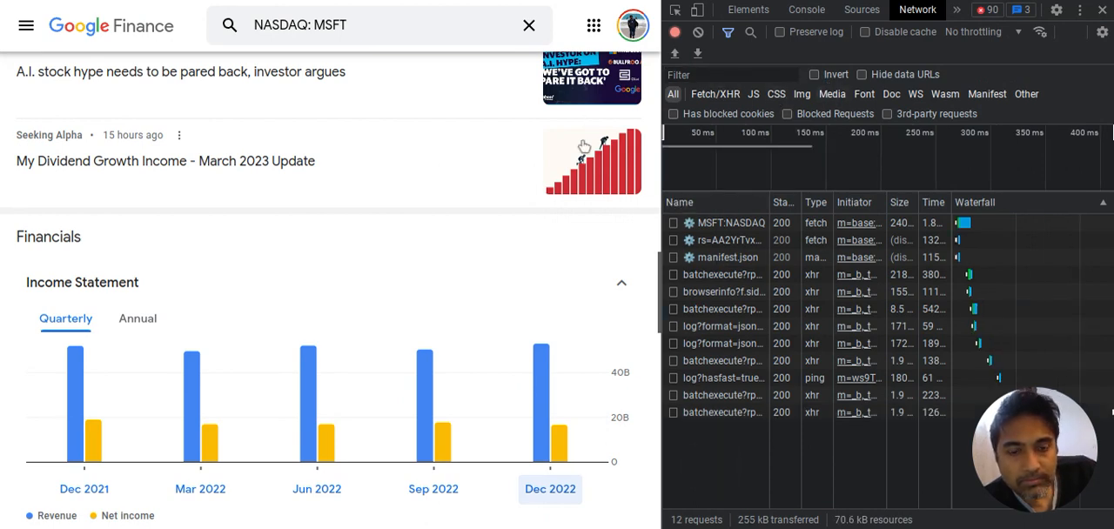
click(1103, 10)
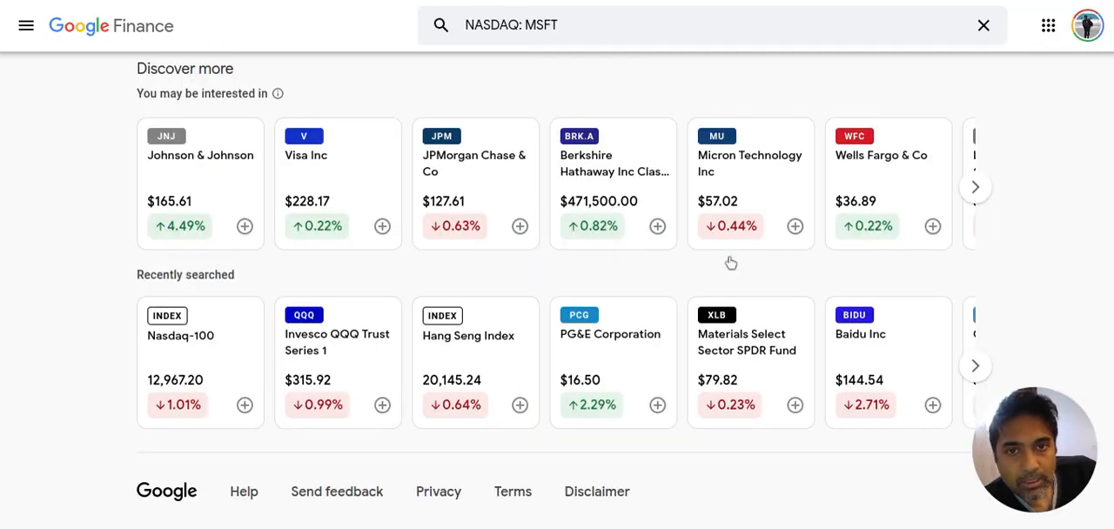
Look over Microsoft's quote page from the price chart and news down to the quarterly income statement
scroll(575, 319, up, 10)
scroll(497, 410, up, 5)
scroll(501, 413, down, 5)
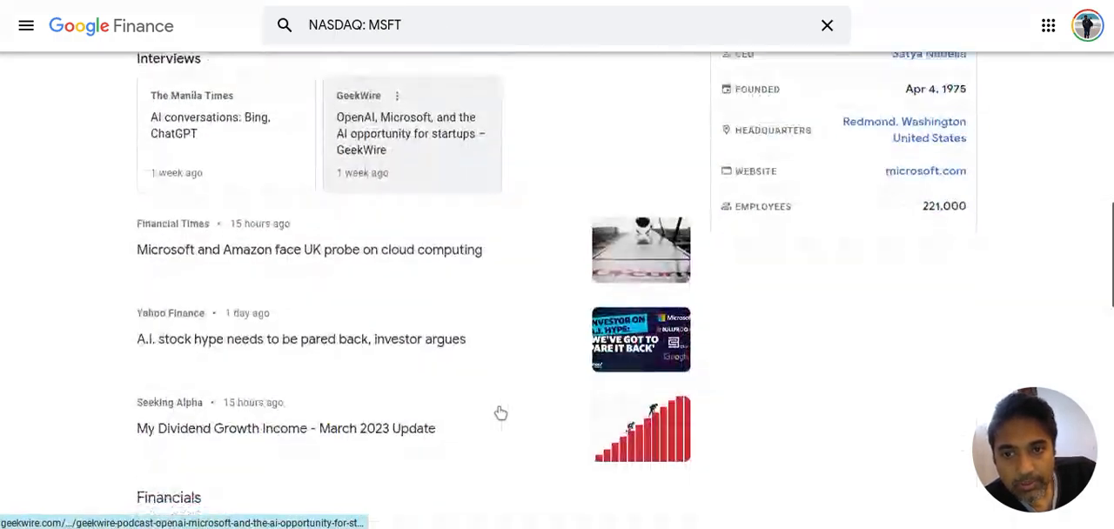
scroll(498, 411, down, 10)
scroll(498, 411, up, 14)
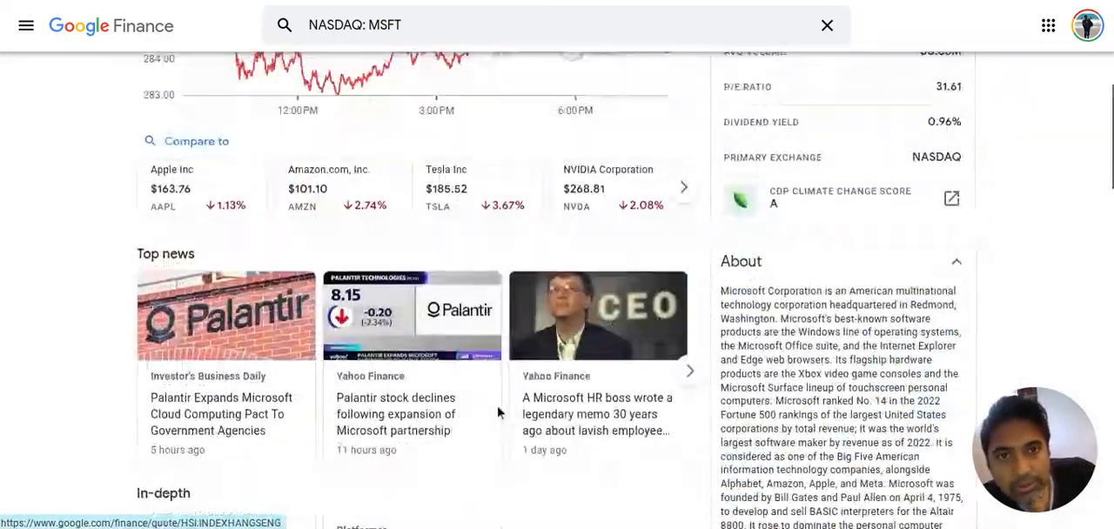
scroll(498, 411, up, 5)
scroll(497, 411, down, 12)
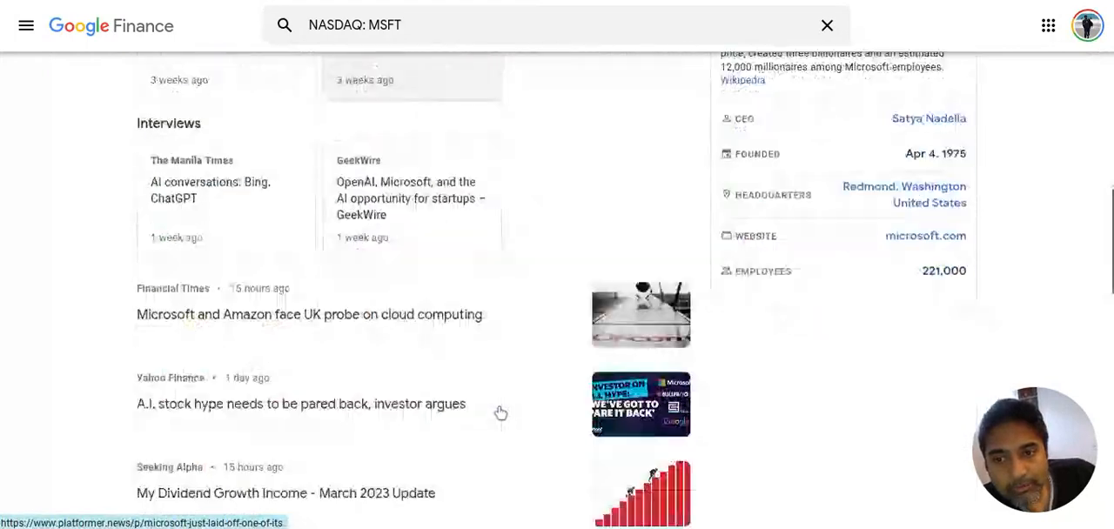
scroll(499, 414, down, 8)
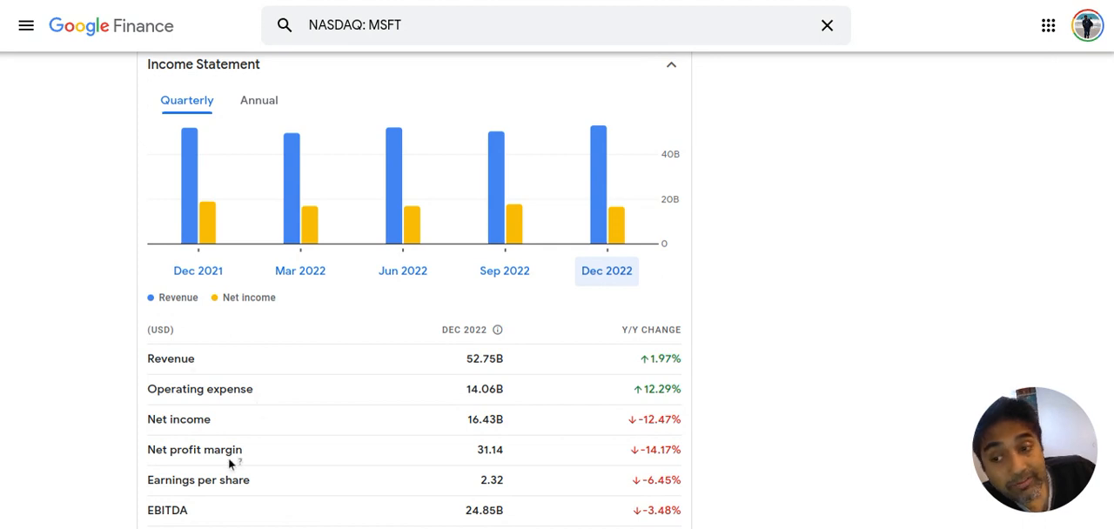
Expand Microsoft's Cash Flow section and view the quarterly figures down to free cash flow
scroll(229, 462, down, 2)
scroll(228, 462, down, 2)
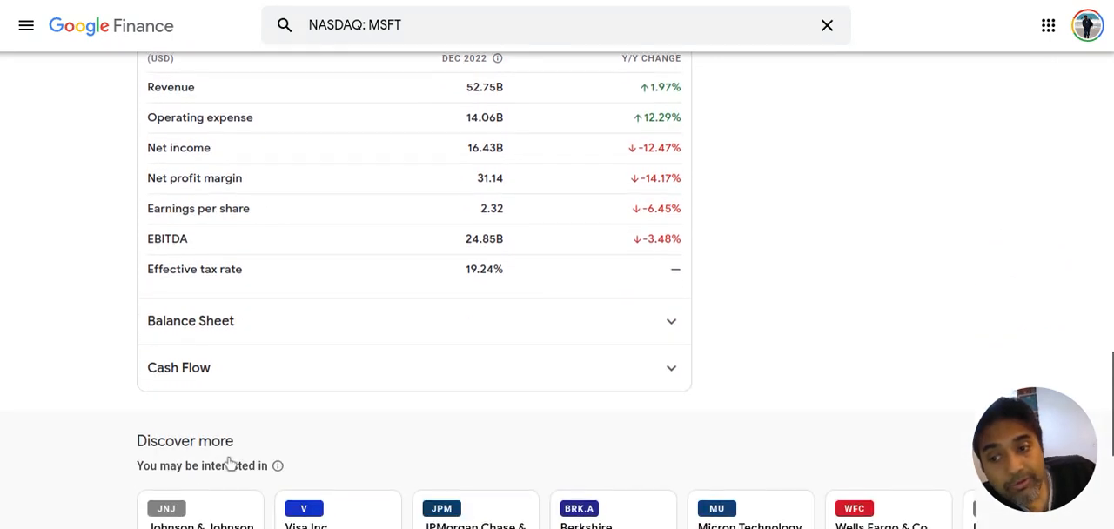
click(236, 379)
scroll(241, 478, down, 3)
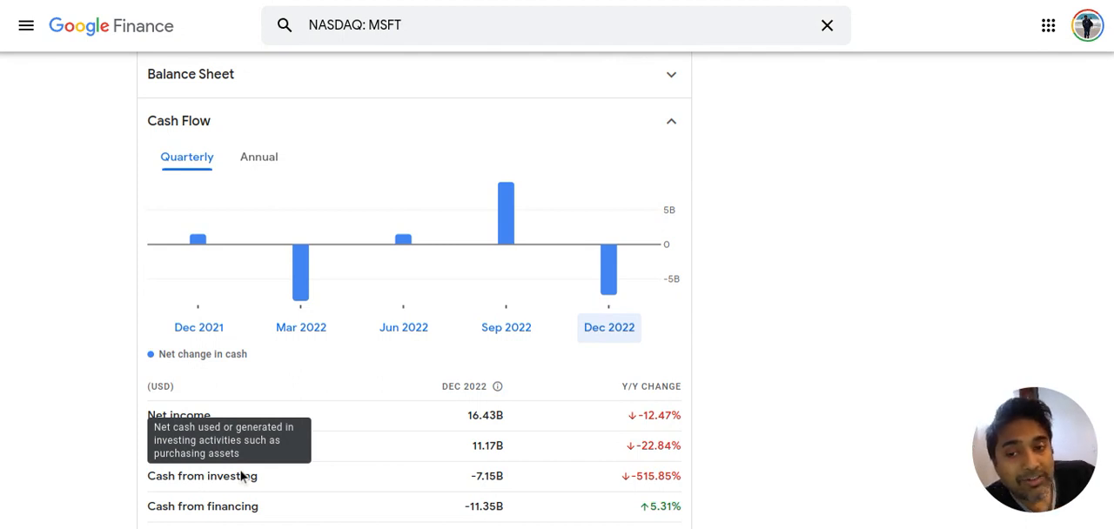
scroll(241, 477, down, 3)
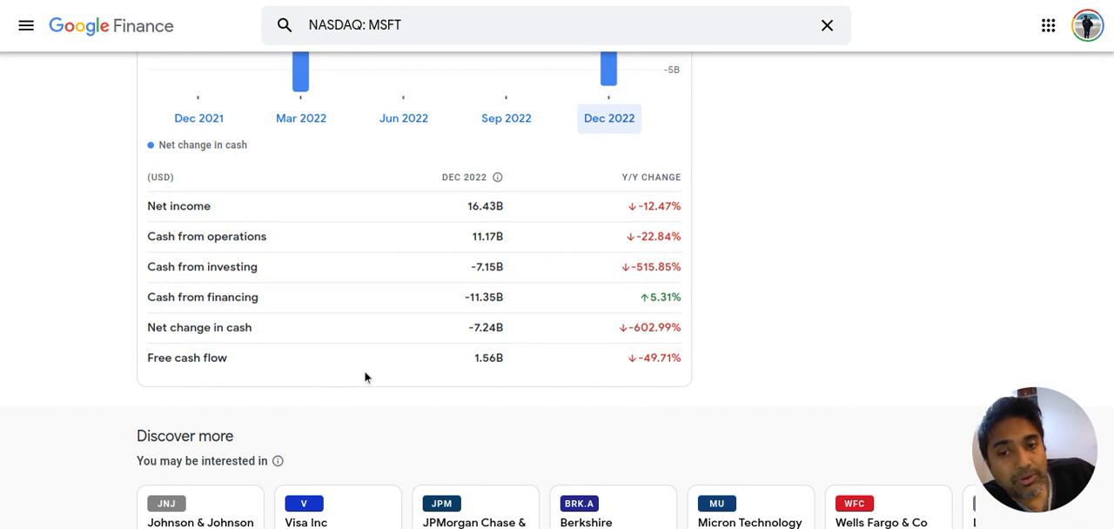
Open the page source of Microsoft's Google Finance page and search it for "table"
right_click(351, 282)
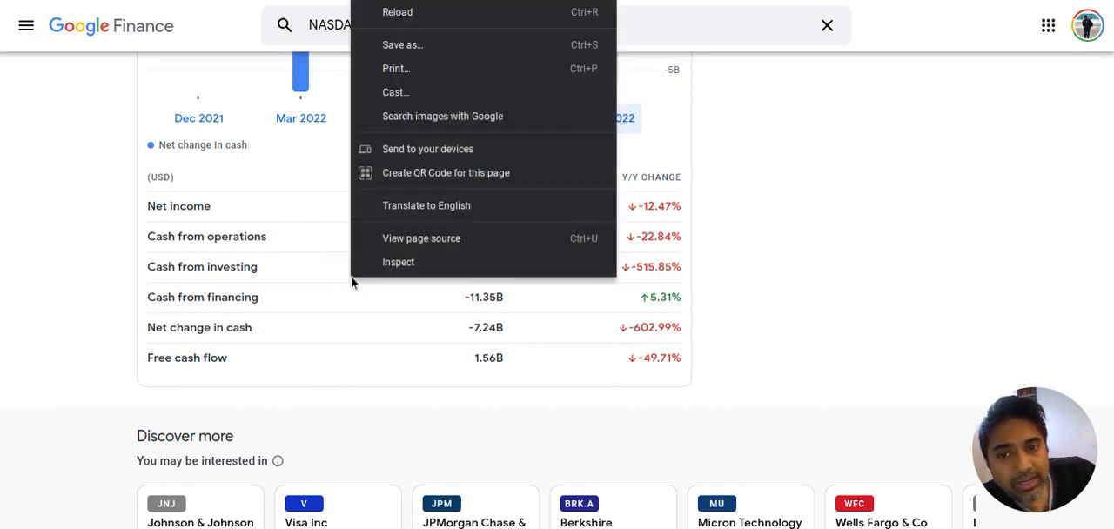
click(465, 238)
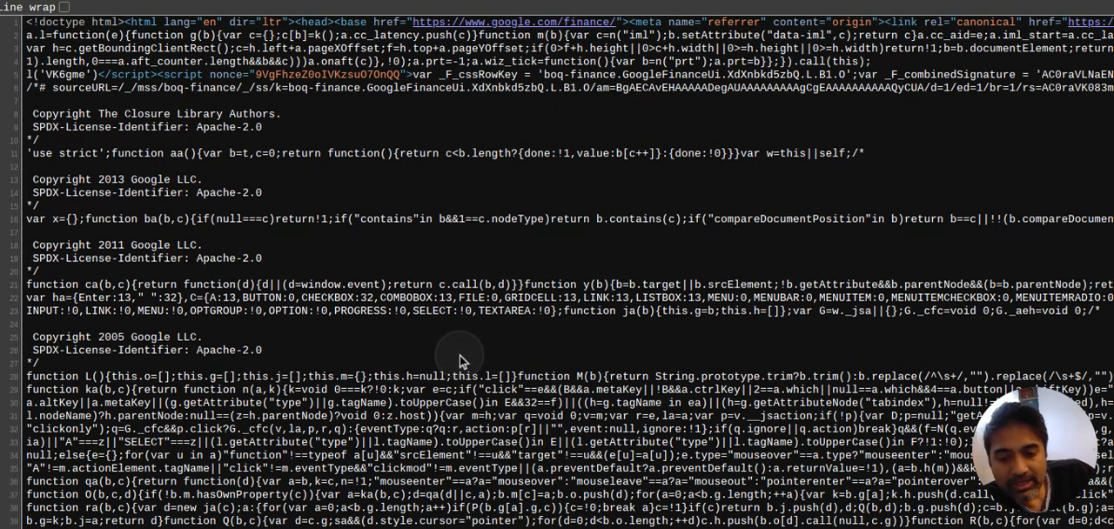
key(ctrl+f)
text(tab)
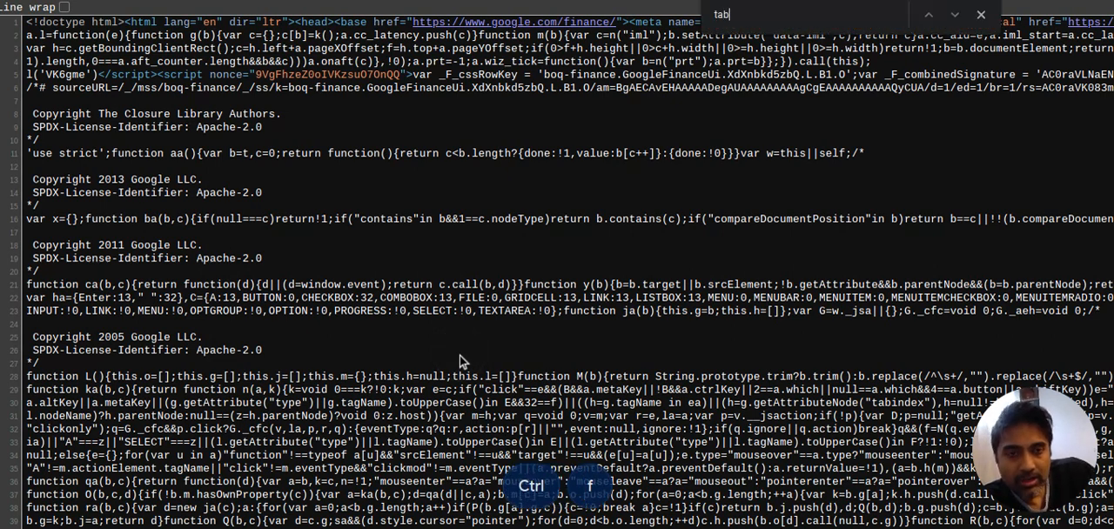
text(le)
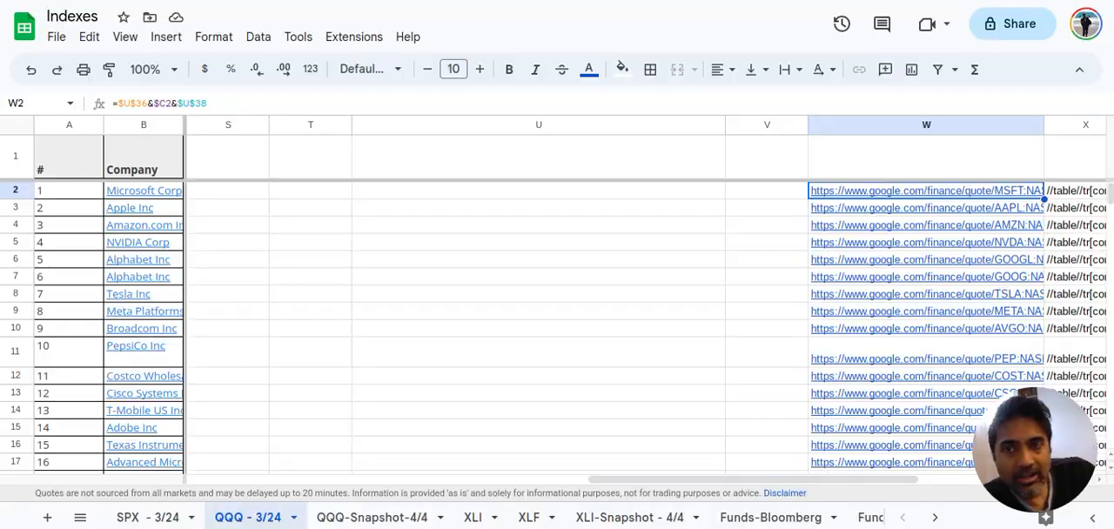
Switch to the QQQ sheet in Google Sheets, widen column X and select the class name roXhBd inside X2's XPath query
scroll(844, 305, right, 6)
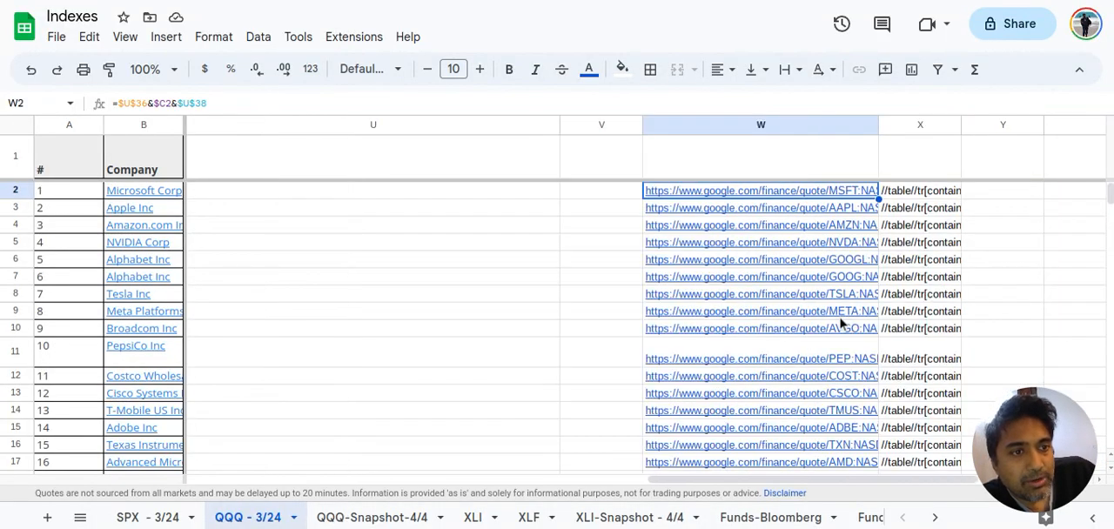
click(547, 200)
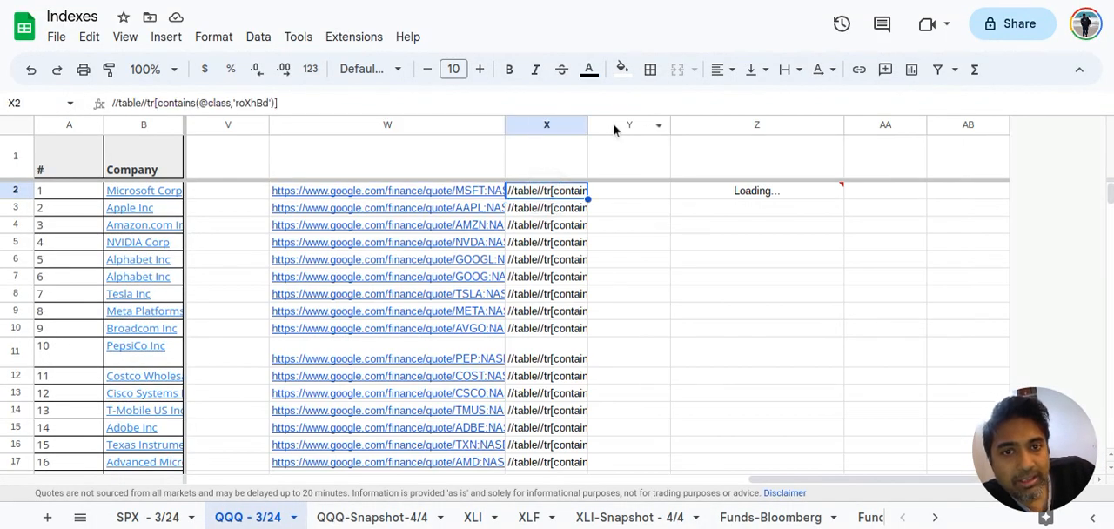
drag(589, 124, 660, 125)
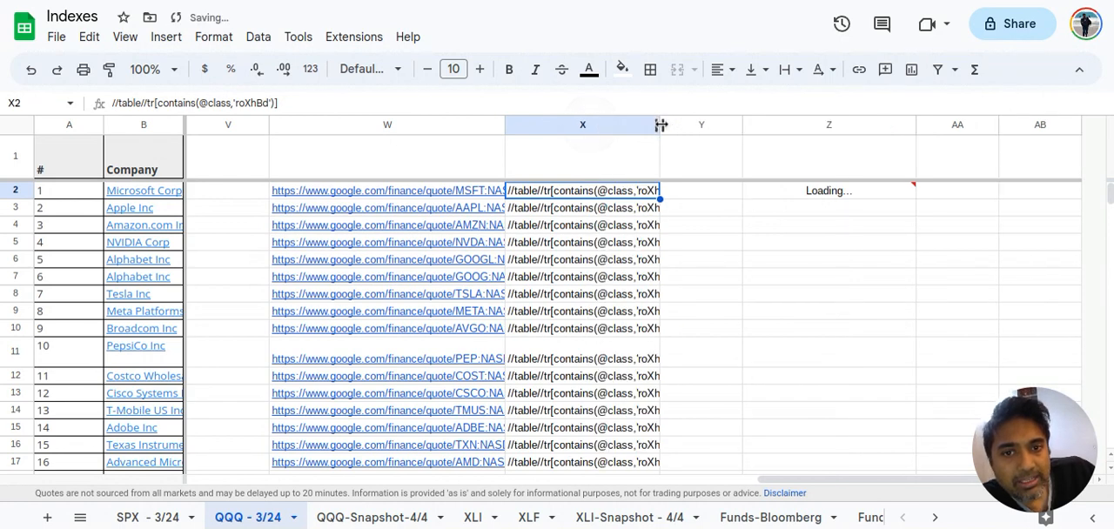
double_click(620, 195)
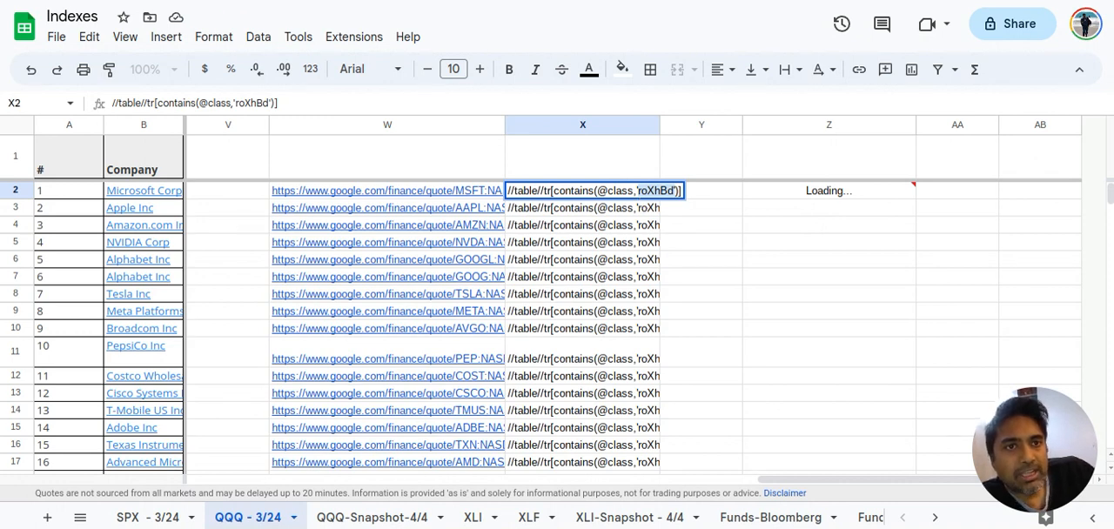
Switch to the Google Finance page source and search it for the class name copied from X2
click(640, 1)
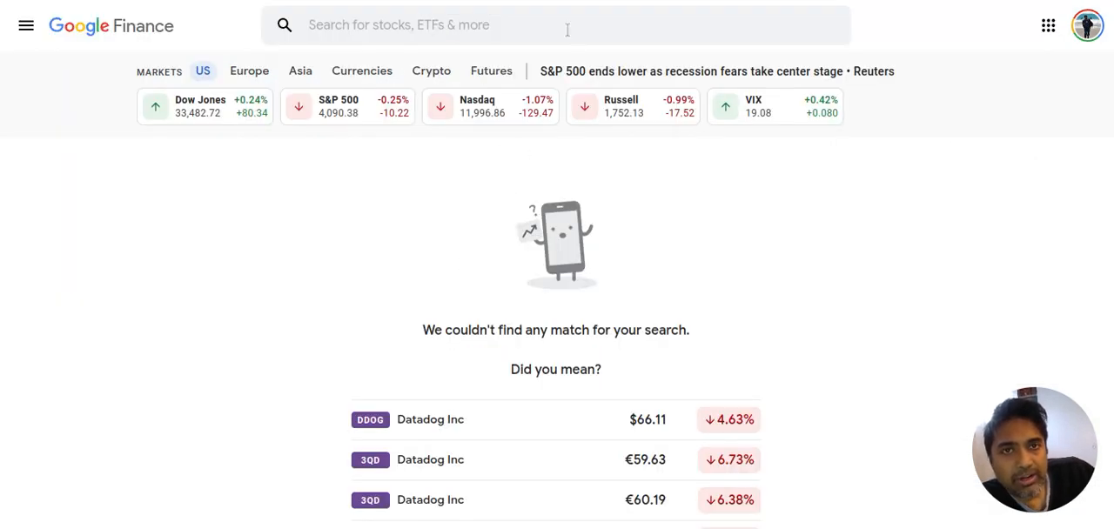
click(572, 14)
click(757, 1)
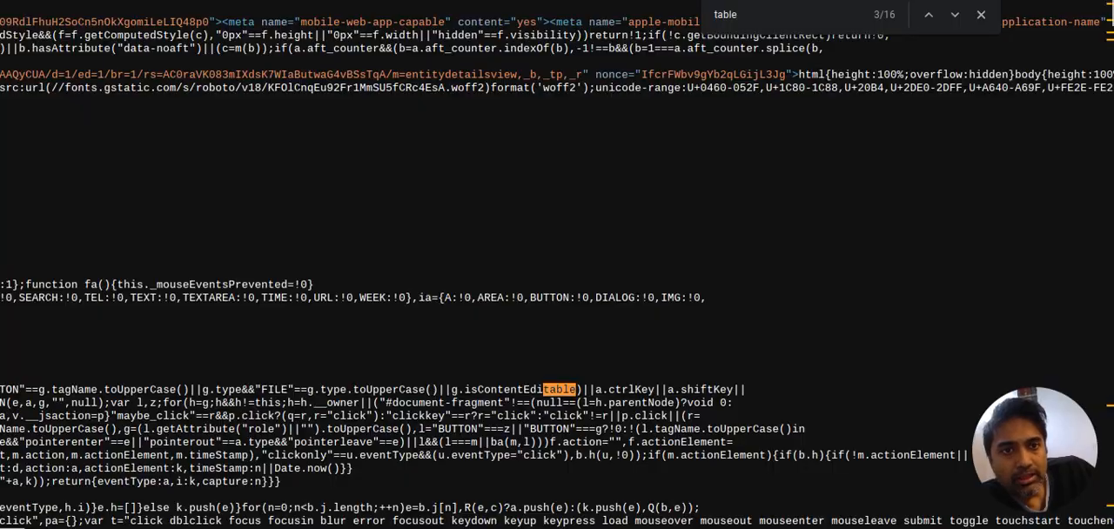
double_click(758, 14)
click(757, 15)
text(roXhBd)
double_click(757, 15)
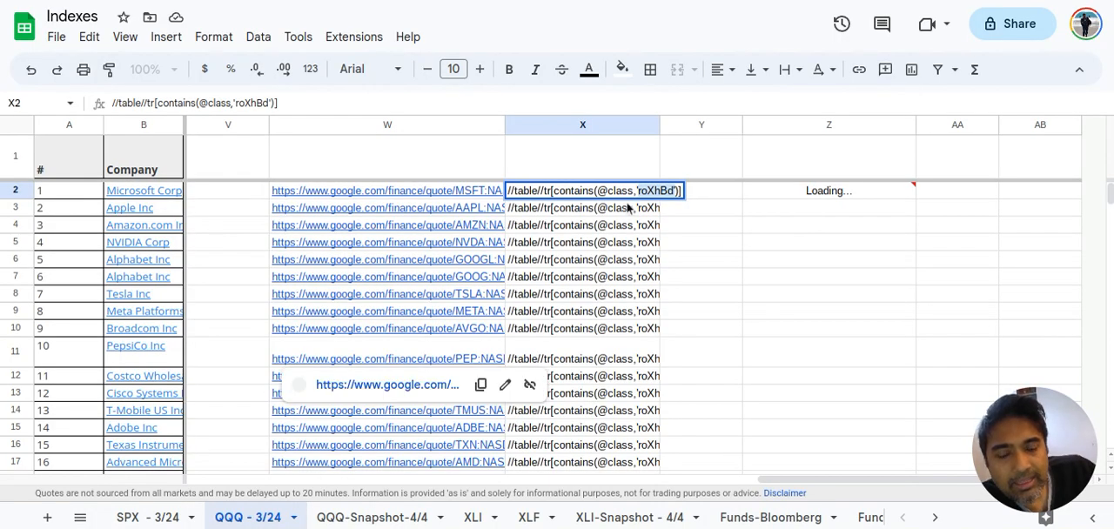
Switch to the SPX sheet in Google Sheets and look across its price, weight and market cap columns
scroll(288, 349, left, 5)
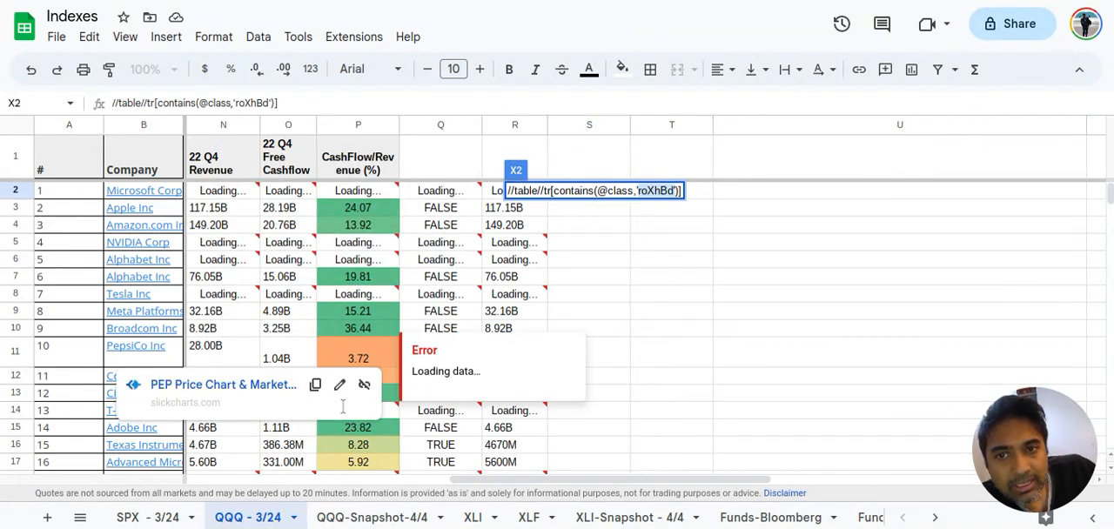
key(ctrl+shift+Page_Up)
scroll(760, 206, right, 3)
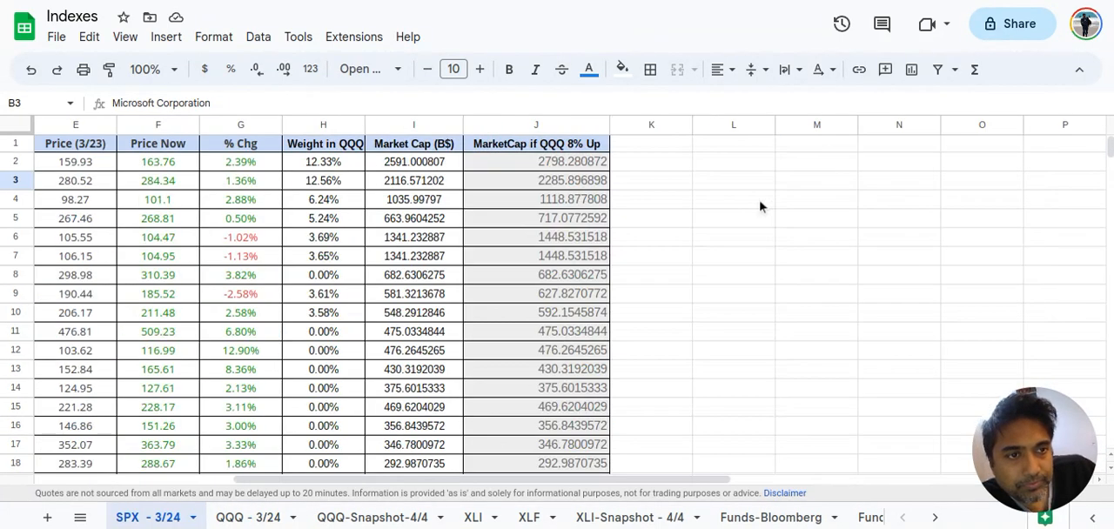
scroll(760, 206, left, 4)
scroll(760, 206, right, 4)
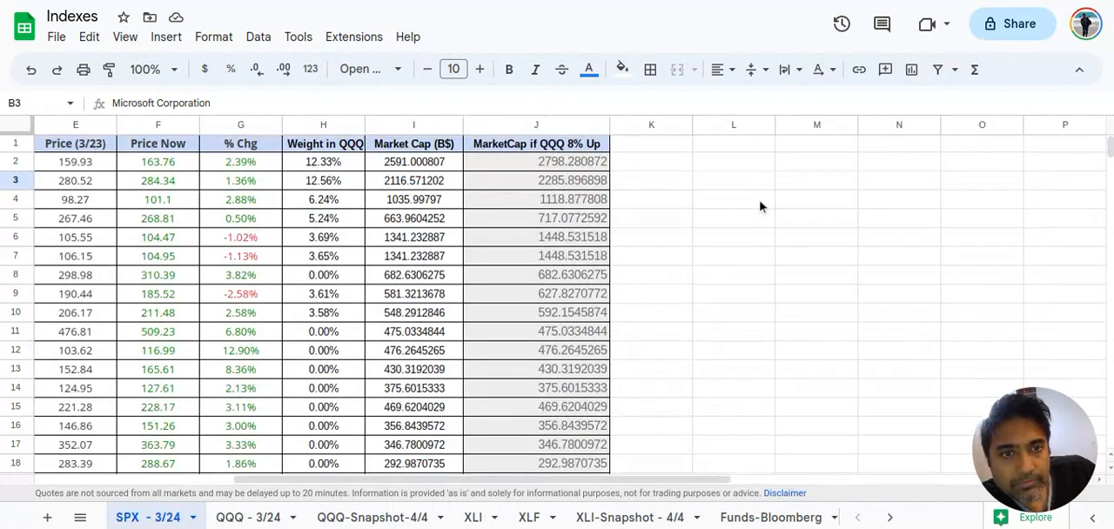
scroll(760, 207, right, 2)
scroll(760, 206, right, 2)
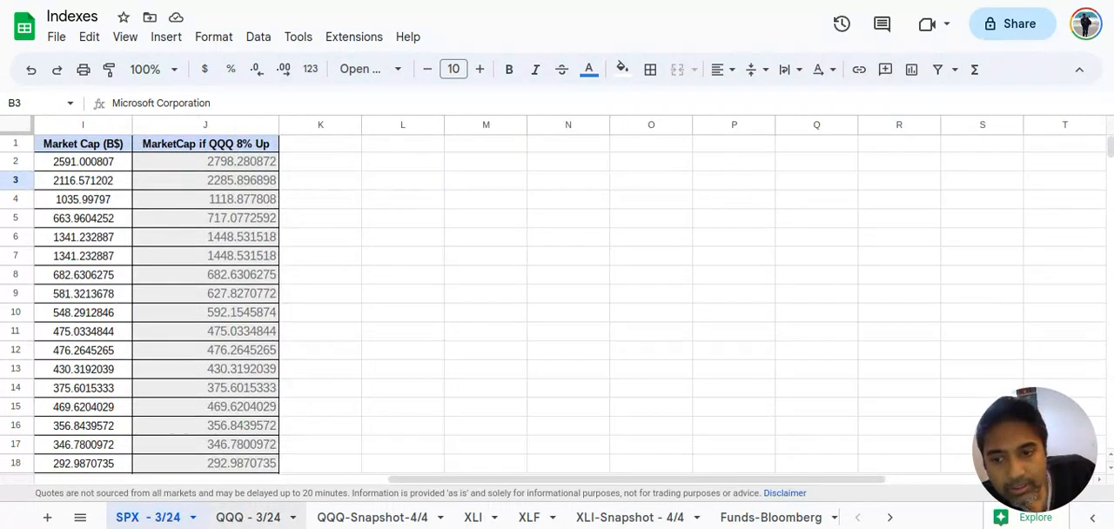
Return to the QQQ sheet and examine Microsoft's cell in the 22 Q4 Revenue column
click(229, 522)
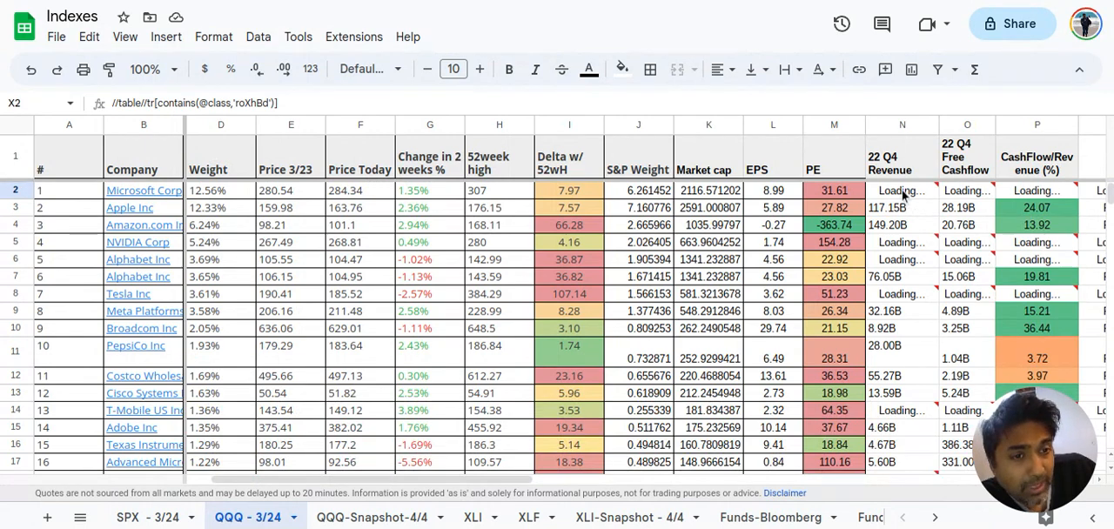
mouse_move(900, 189)
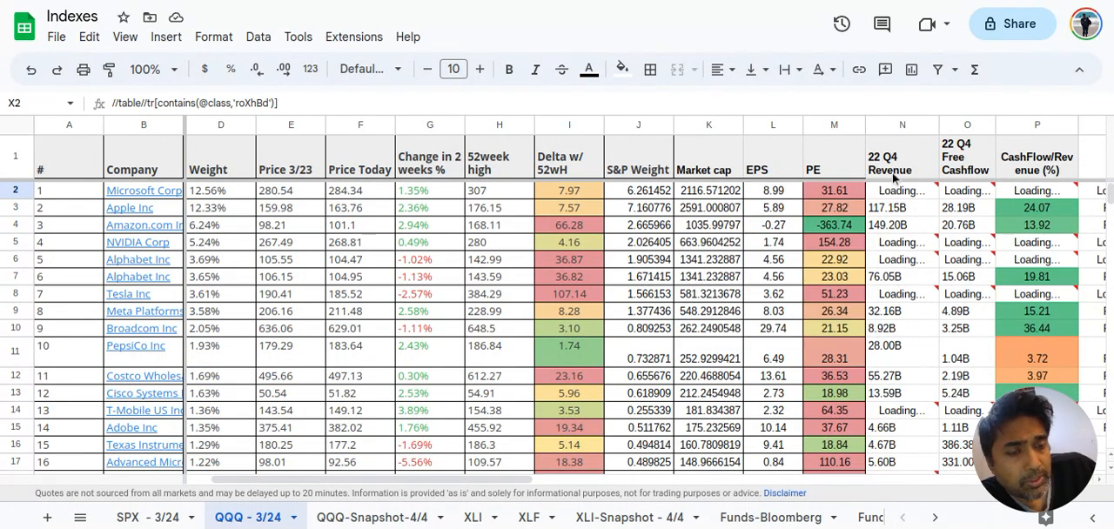
mouse_move(890, 197)
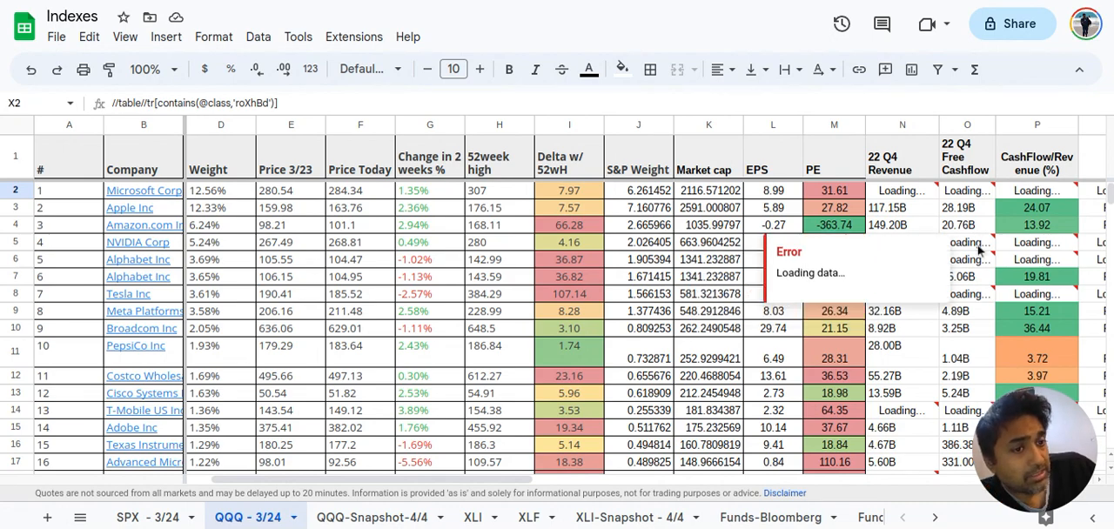
Look down the QQQ sheet's company rows and open the QQQ-Snapshot-4/4 sheet to view its static values
scroll(979, 252, down, 2)
scroll(980, 252, down, 12)
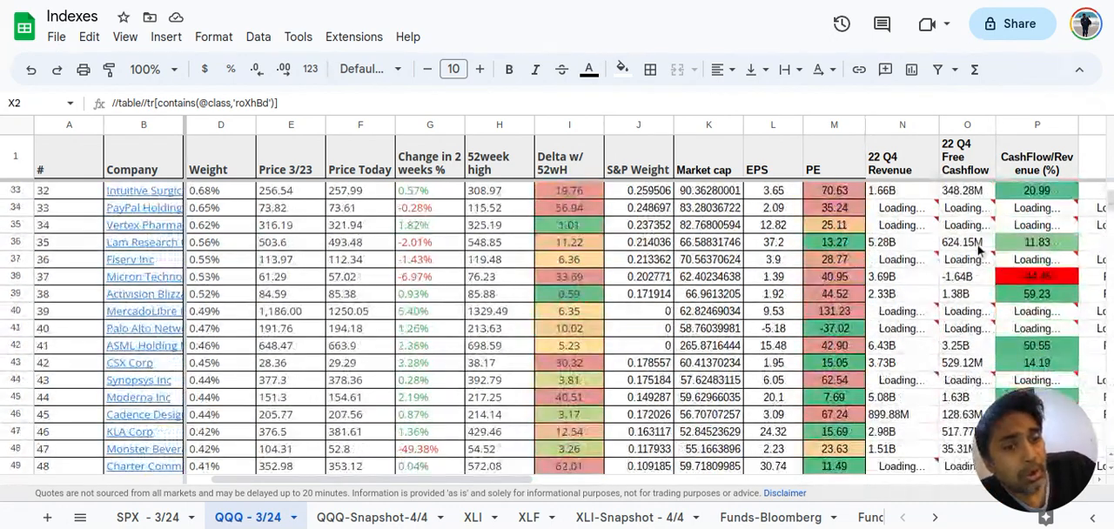
click(383, 519)
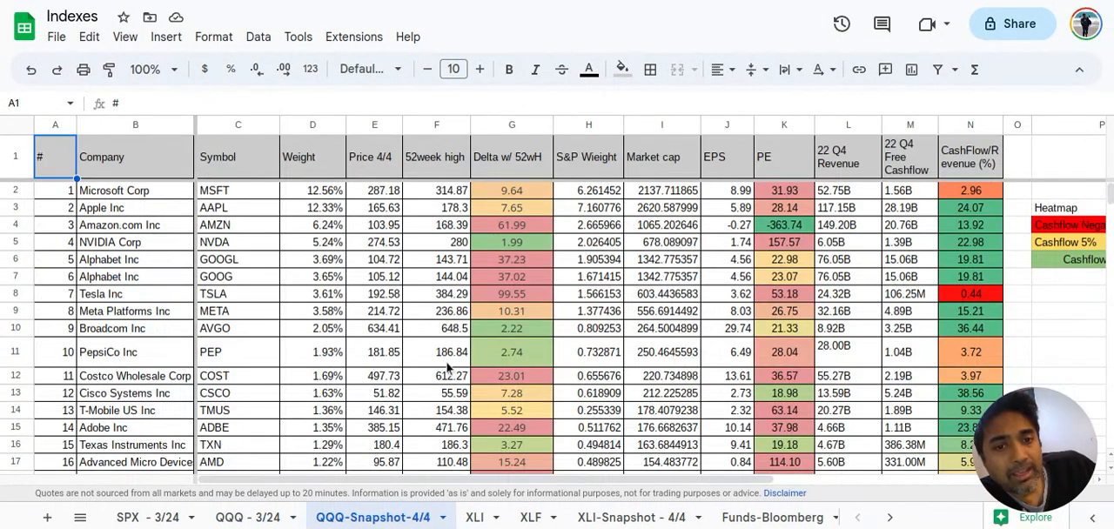
scroll(449, 369, down, 1)
scroll(448, 369, up, 1)
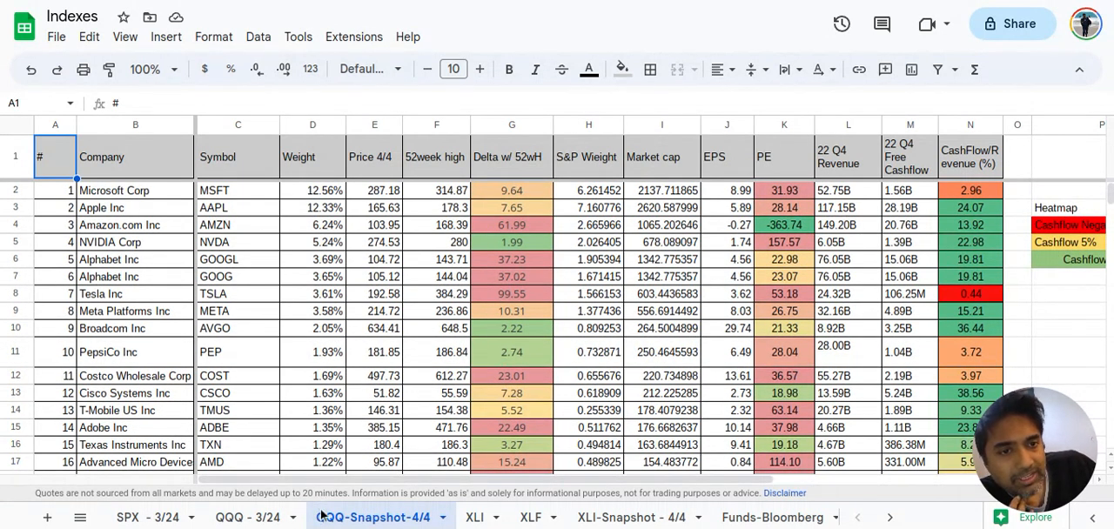
Inspect Microsoft's cells in the 22 Q4 Revenue, 22 Q4 Free Cashflow and CashFlow/Revenue (%) columns of the snapshot sheet
click(852, 193)
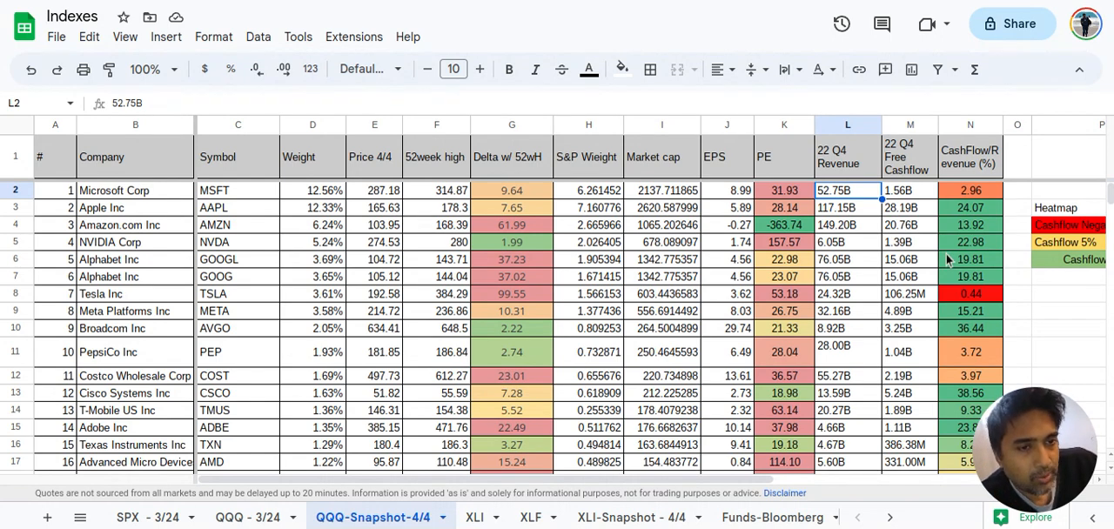
click(908, 197)
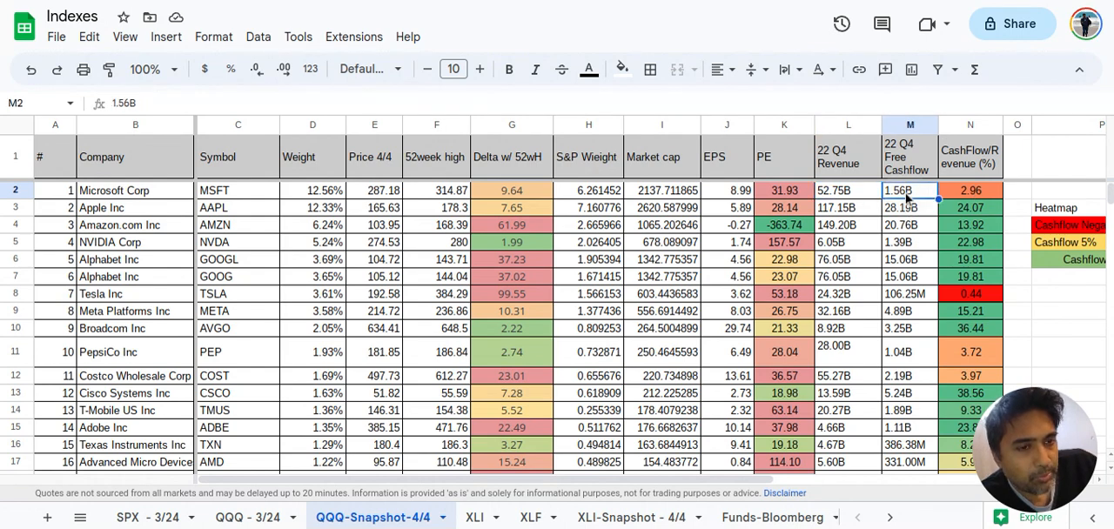
click(846, 195)
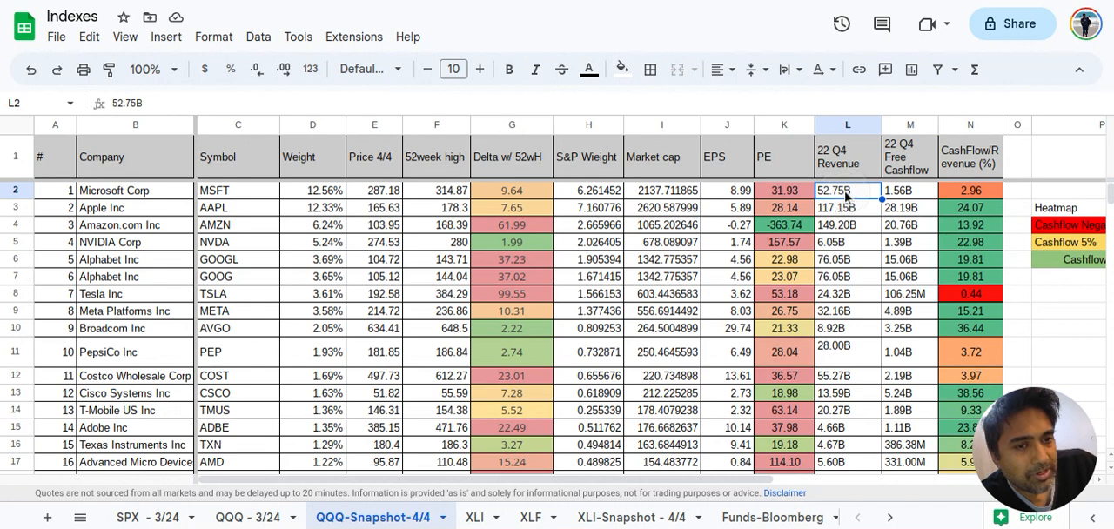
click(970, 193)
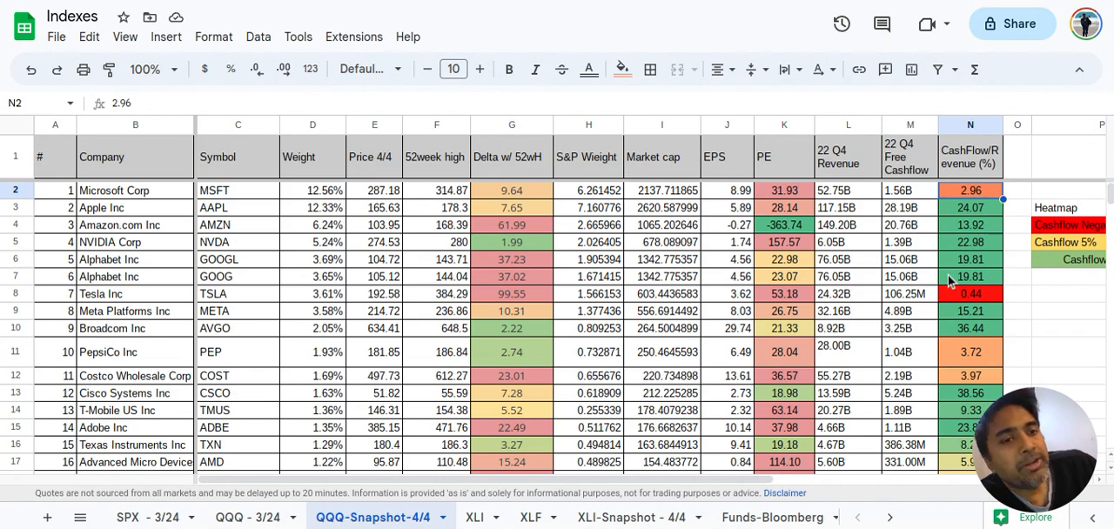
Compare the color-coded CashFlow/Revenue (%) and PE values of the companies throughout the QQQ snapshot
scroll(960, 251, down, 2)
scroll(963, 252, up, 2)
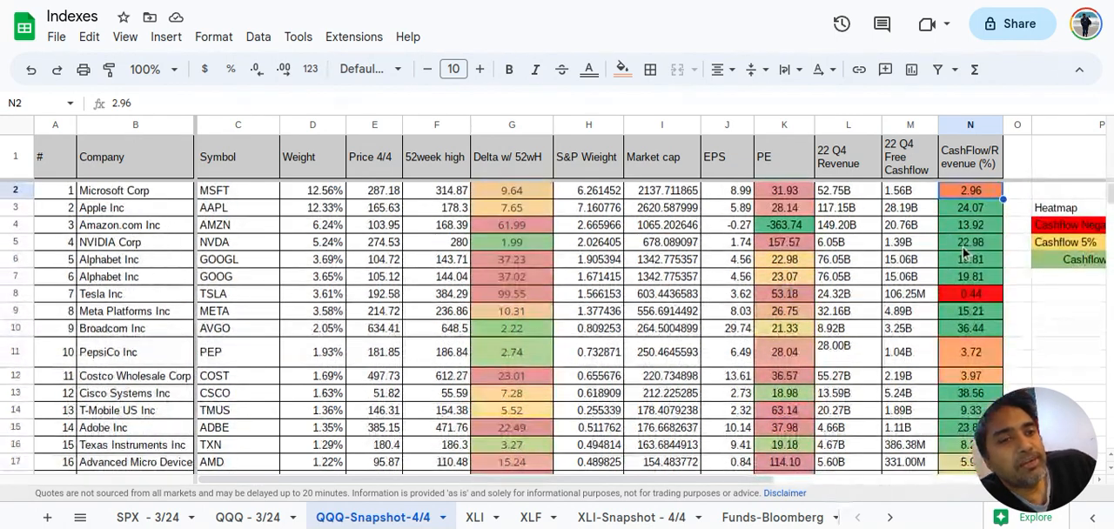
scroll(964, 253, down, 1)
scroll(963, 252, up, 1)
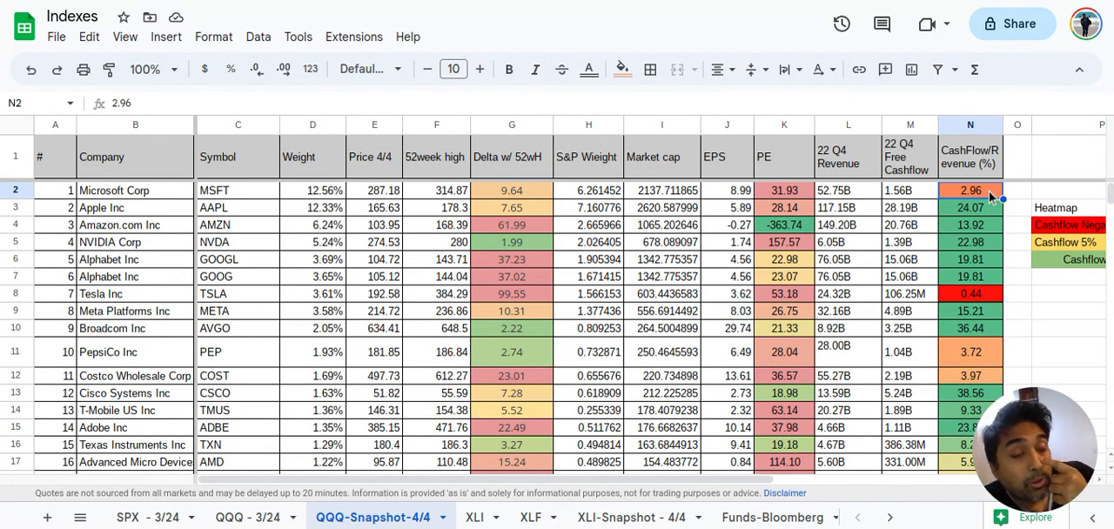
scroll(957, 227, down, 2)
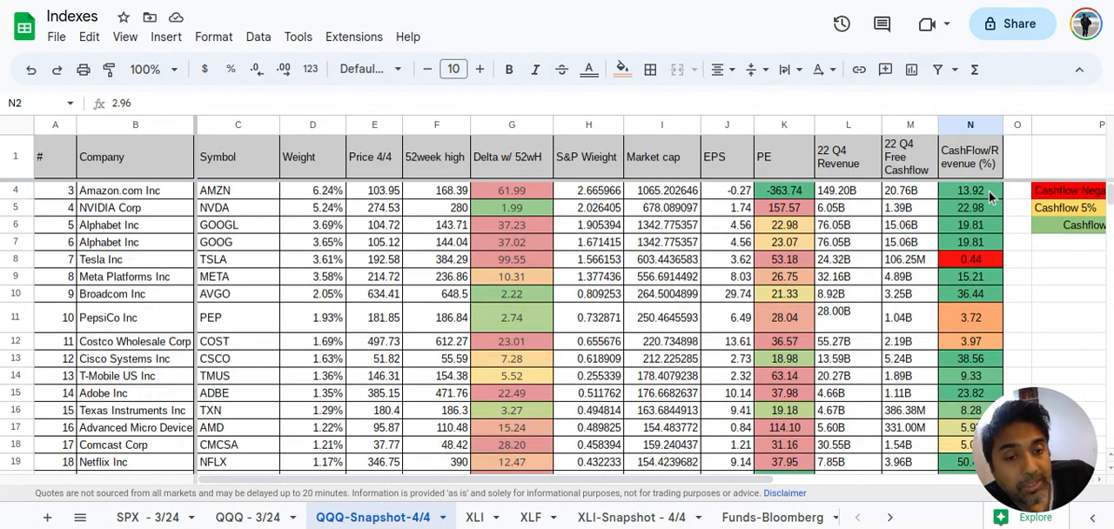
scroll(790, 272, up, 2)
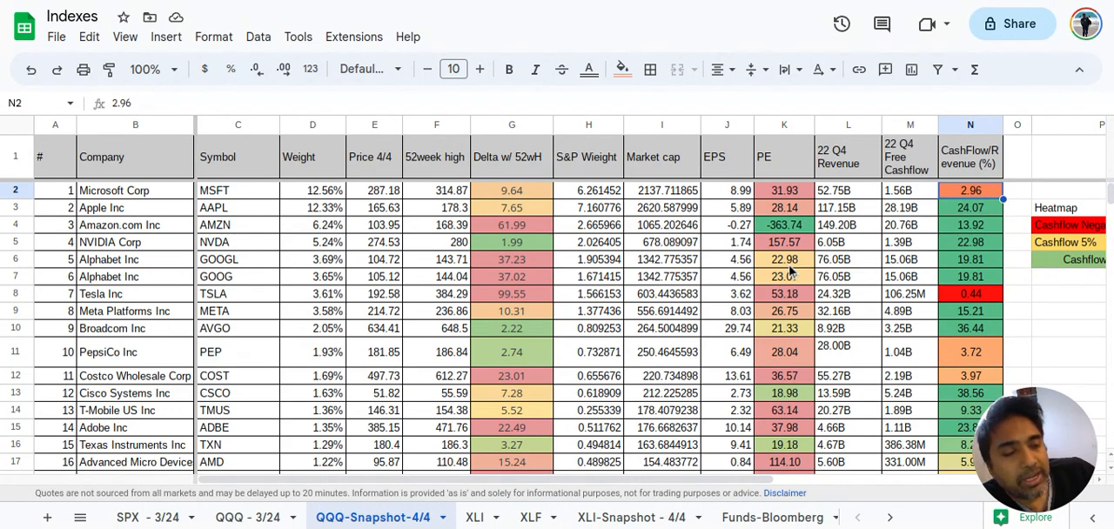
scroll(788, 279, down, 20)
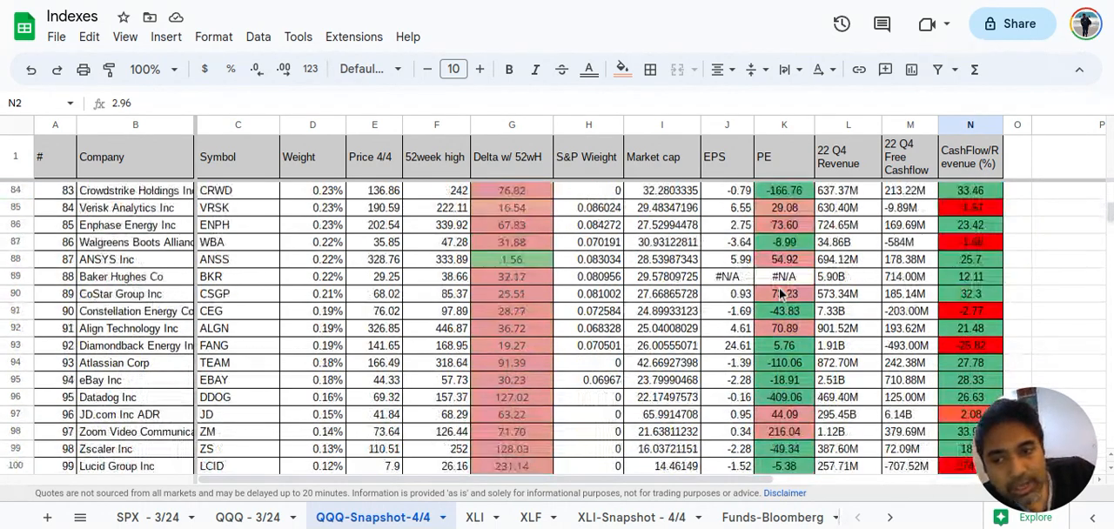
scroll(781, 293, down, 9)
scroll(775, 295, up, 3)
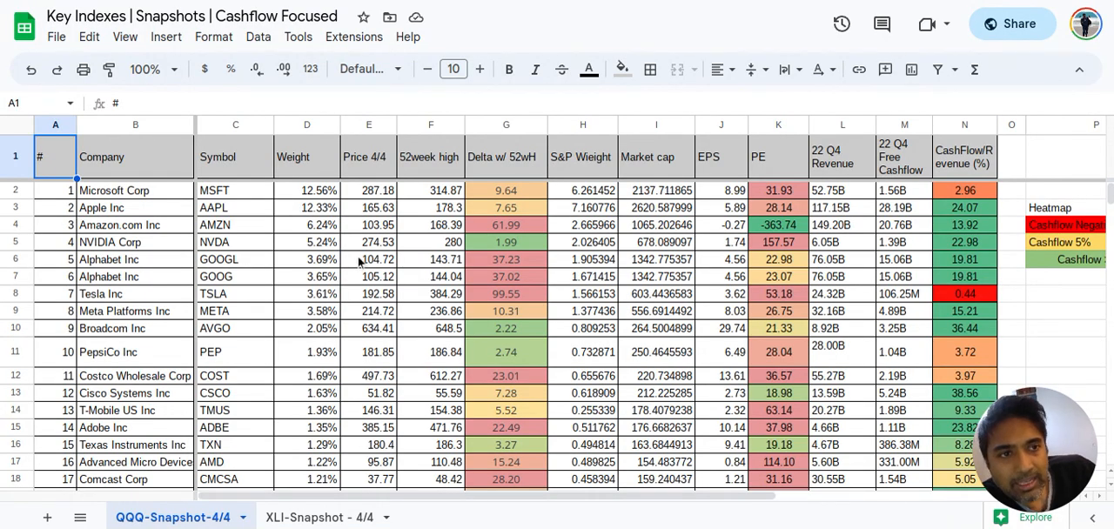
Switch to the Key Indexes | Snapshots | Cashflow Focused spreadsheet and view the NASDAQ companies pivot table beneath the QQQ-Snapshot-4/4 data
scroll(358, 261, down, 4)
scroll(369, 281, up, 3)
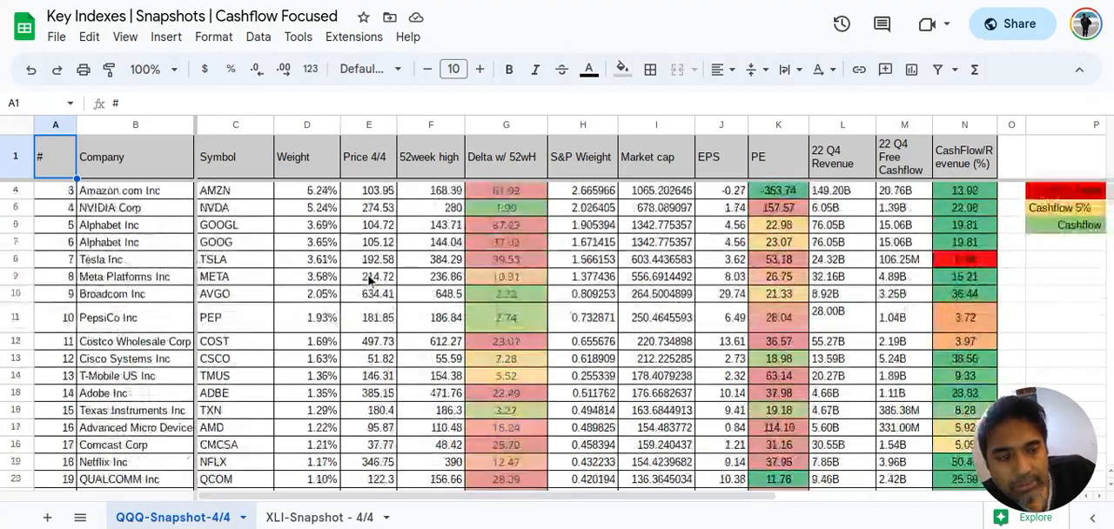
scroll(369, 280, up, 1)
scroll(369, 281, down, 20)
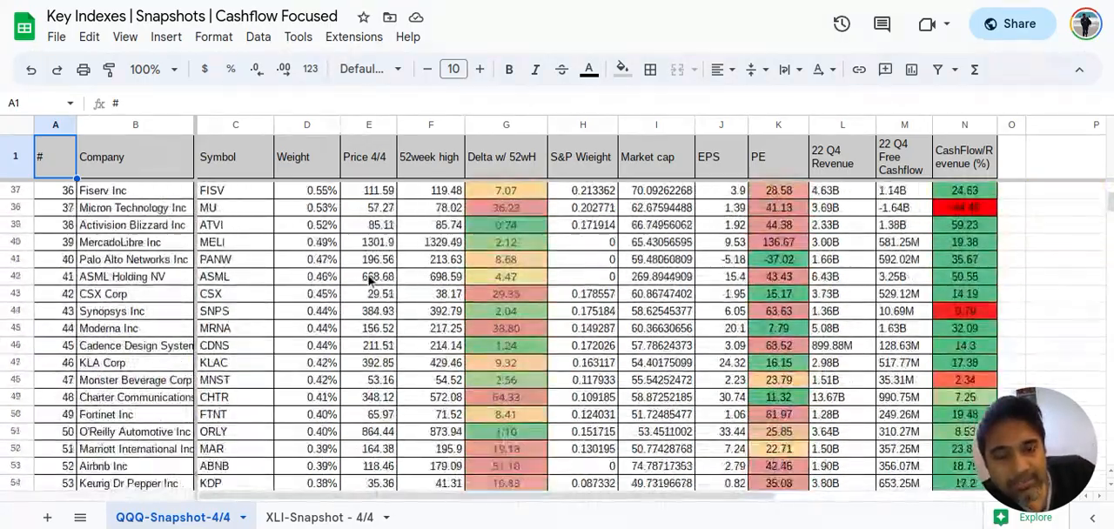
scroll(369, 280, down, 11)
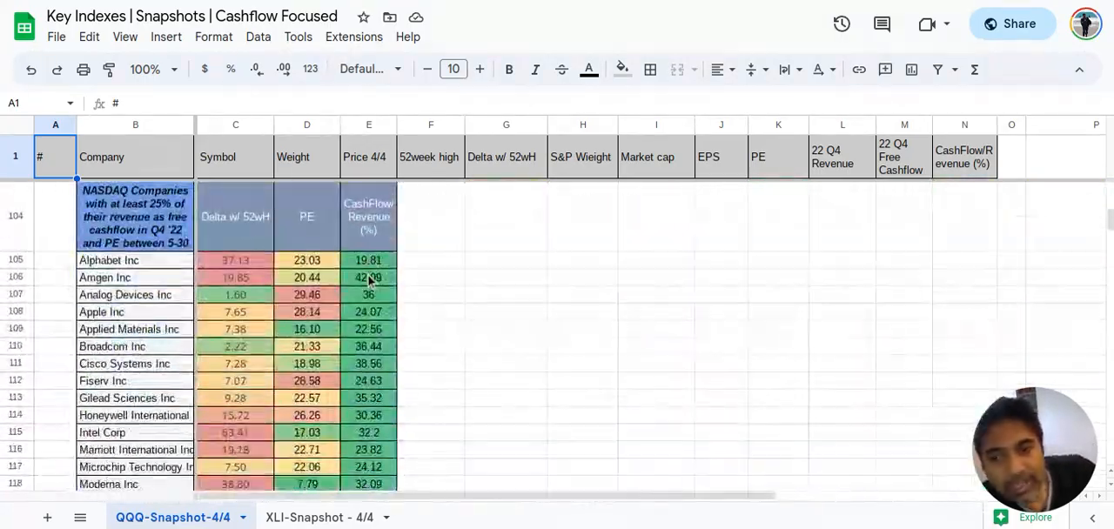
scroll(370, 279, up, 3)
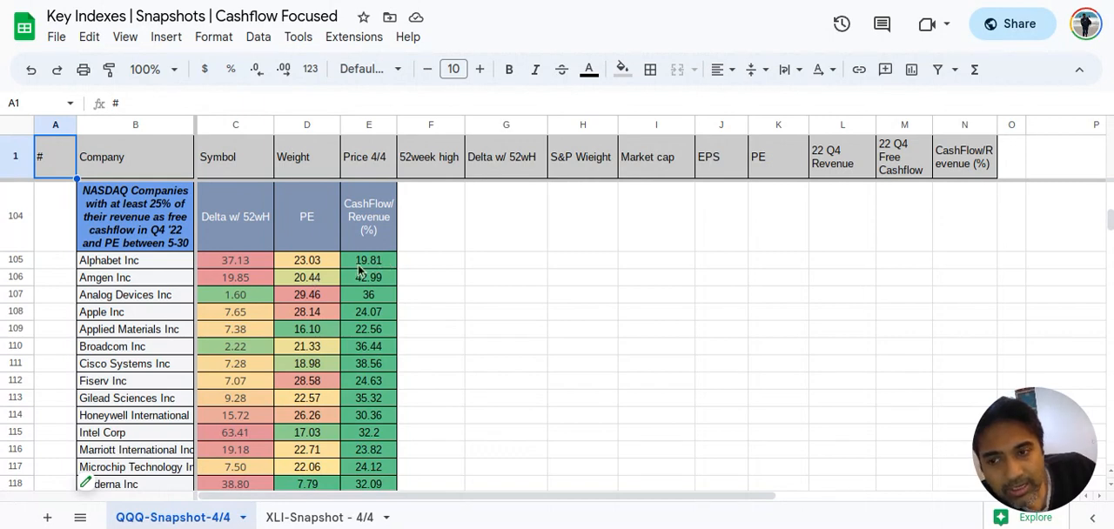
scroll(360, 271, down, 3)
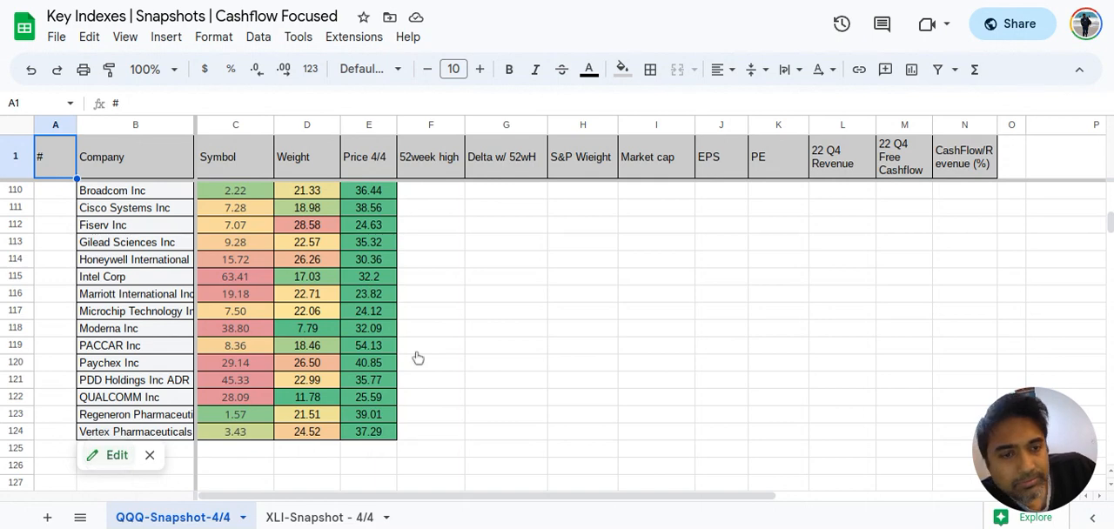
Open the NASDAQ companies pivot table for editing and review its CashFlow/Revenue and PE filter conditions
click(111, 455)
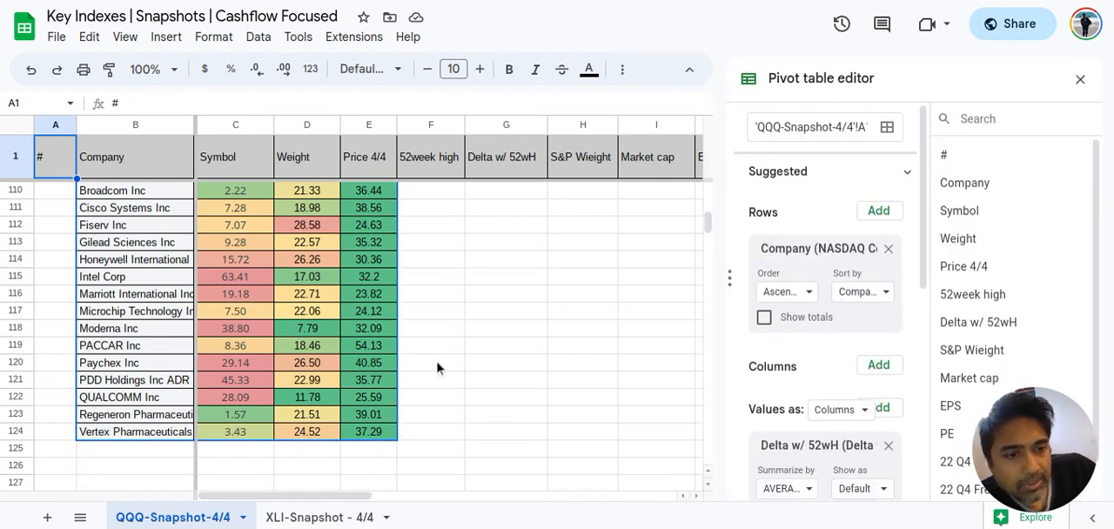
scroll(899, 300, down, 2)
scroll(900, 301, down, 3)
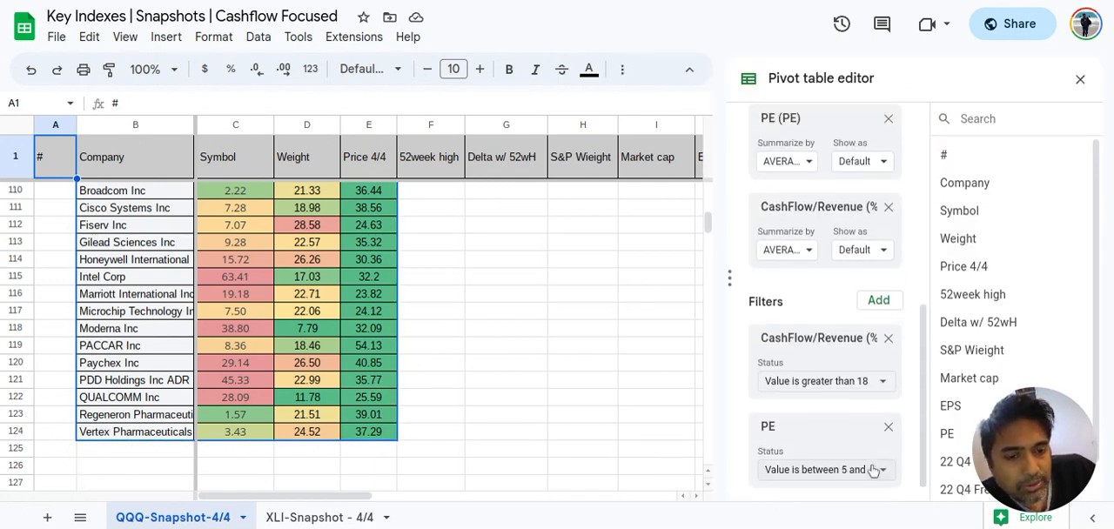
scroll(862, 470, down, 1)
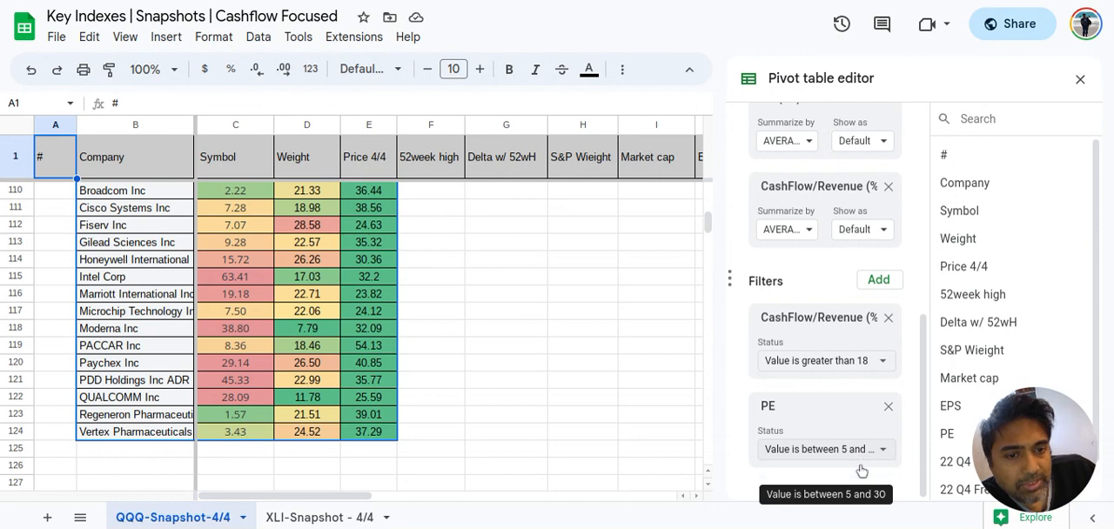
click(881, 362)
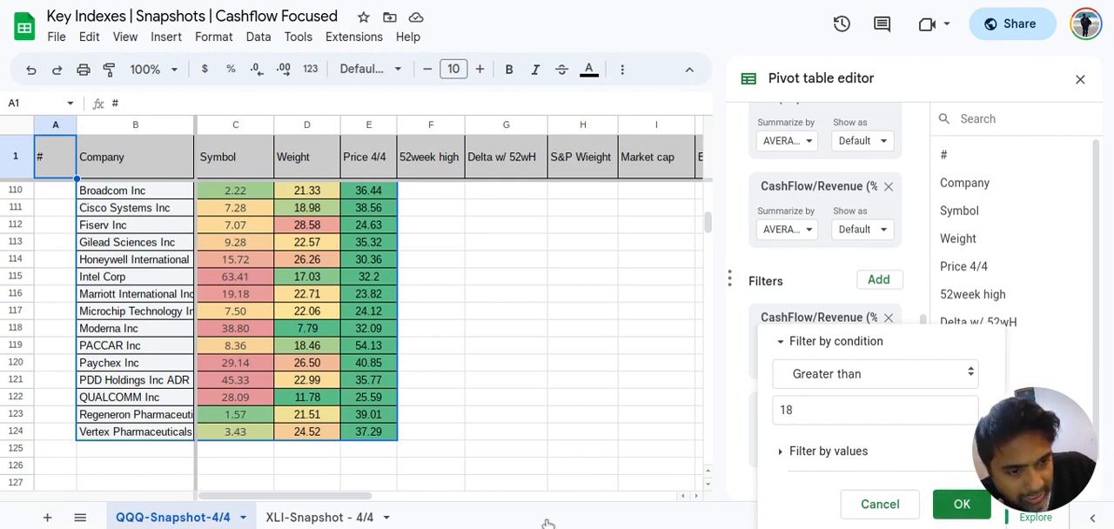
click(955, 507)
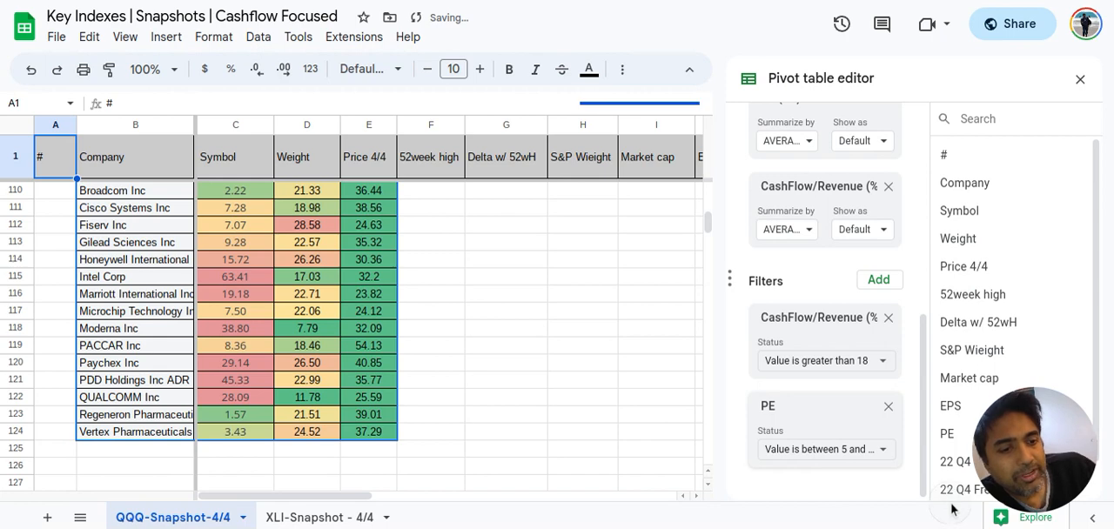
Look over the companies in the filtered pivot table, close its editor and return to the start of the snapshot data
scroll(467, 373, up, 3)
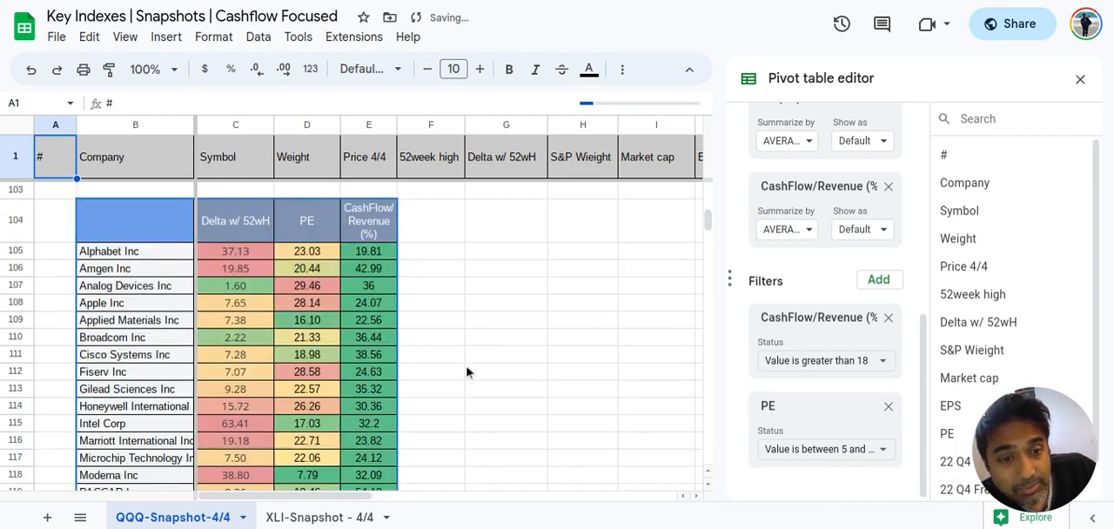
scroll(402, 301, down, 2)
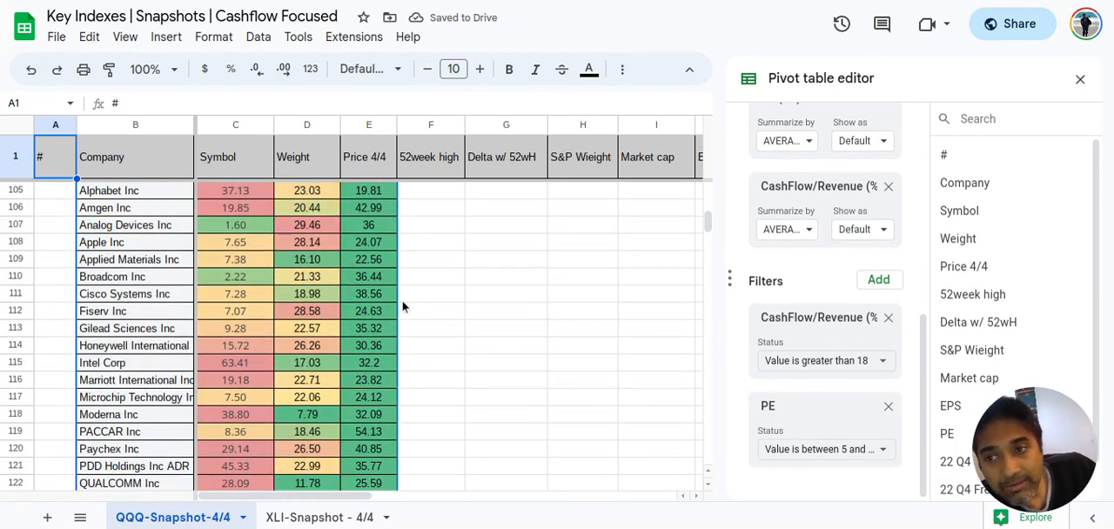
scroll(403, 300, up, 2)
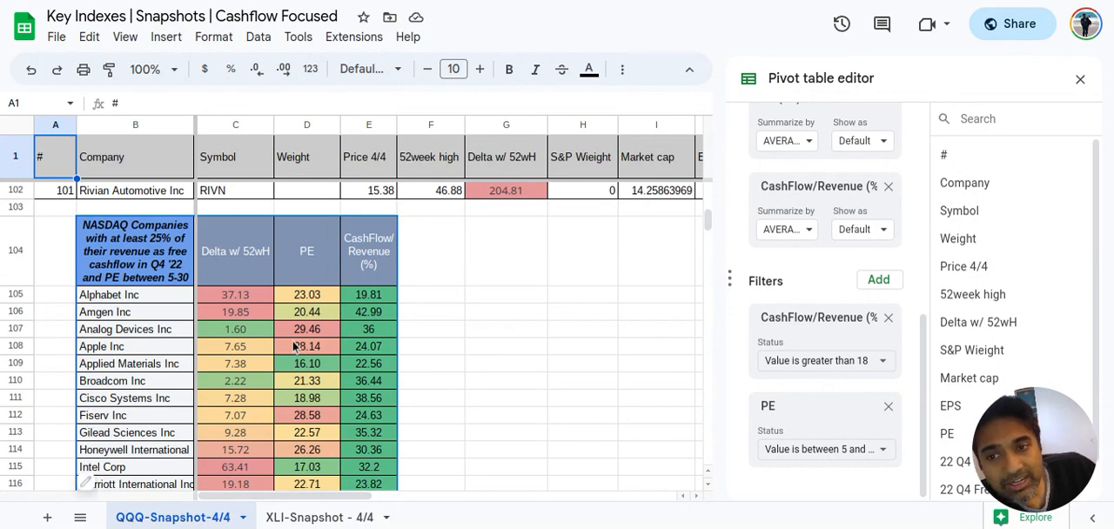
scroll(296, 347, up, 20)
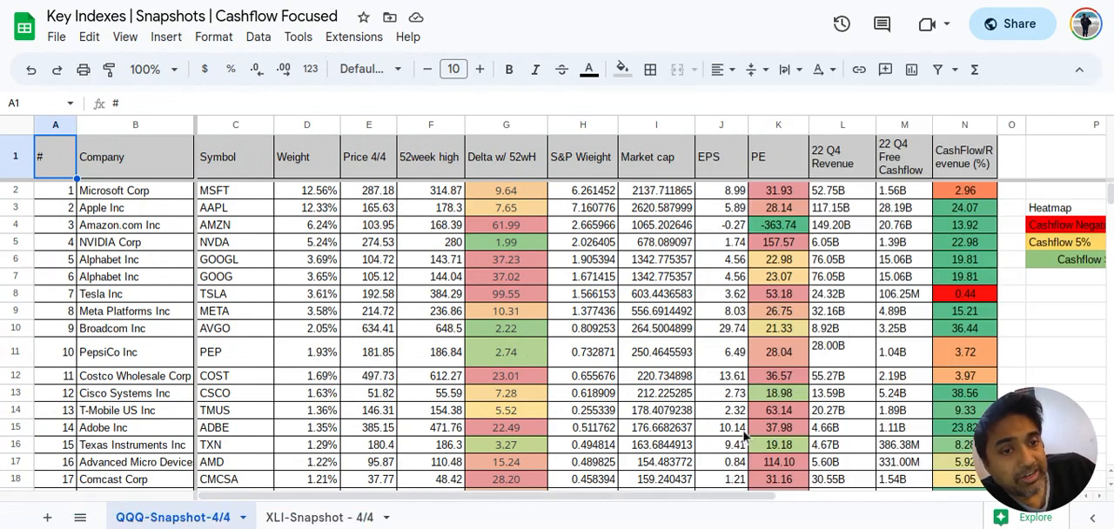
Examine the PE, free cashflow and CashFlow/Revenue (%) columns from the largest QQQ holdings down to the smallest
scroll(745, 438, down, 1)
scroll(744, 438, up, 1)
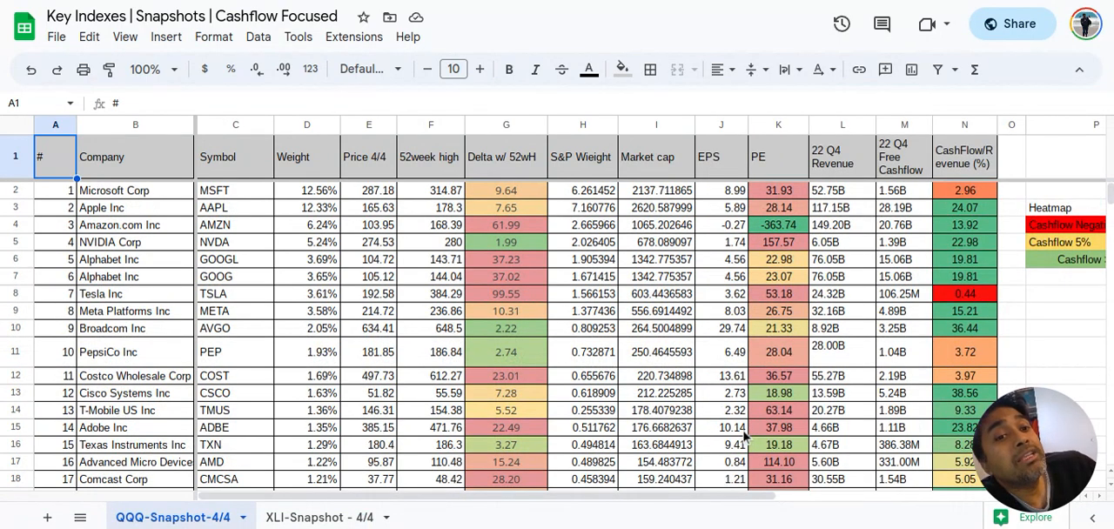
scroll(745, 438, down, 1)
scroll(744, 437, up, 1)
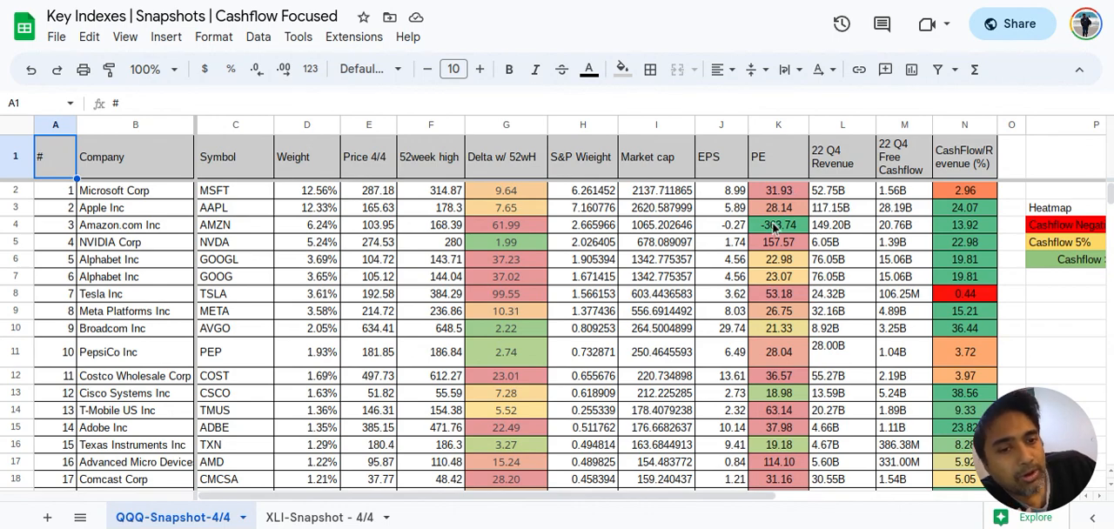
scroll(775, 228, down, 3)
scroll(768, 411, down, 15)
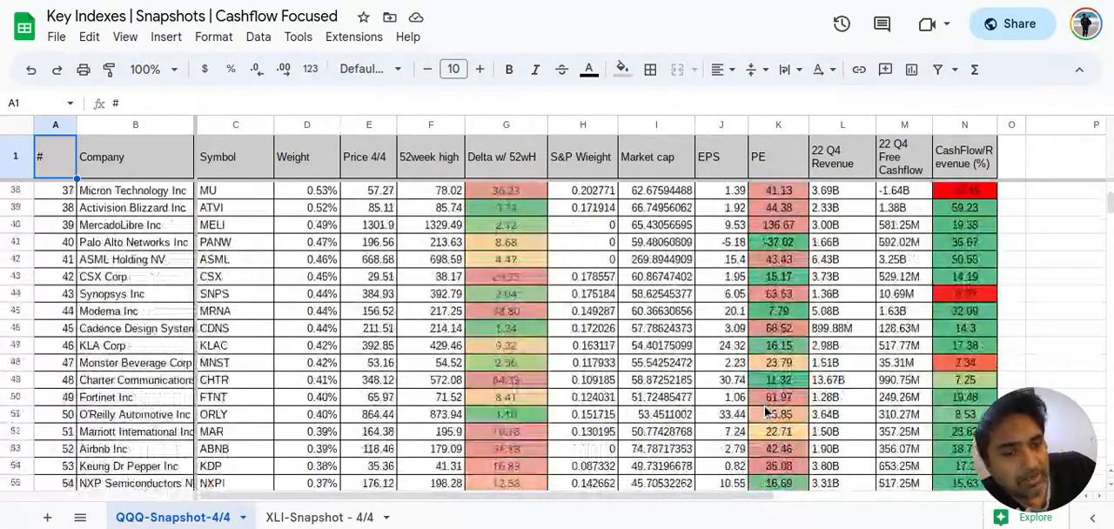
scroll(766, 411, down, 5)
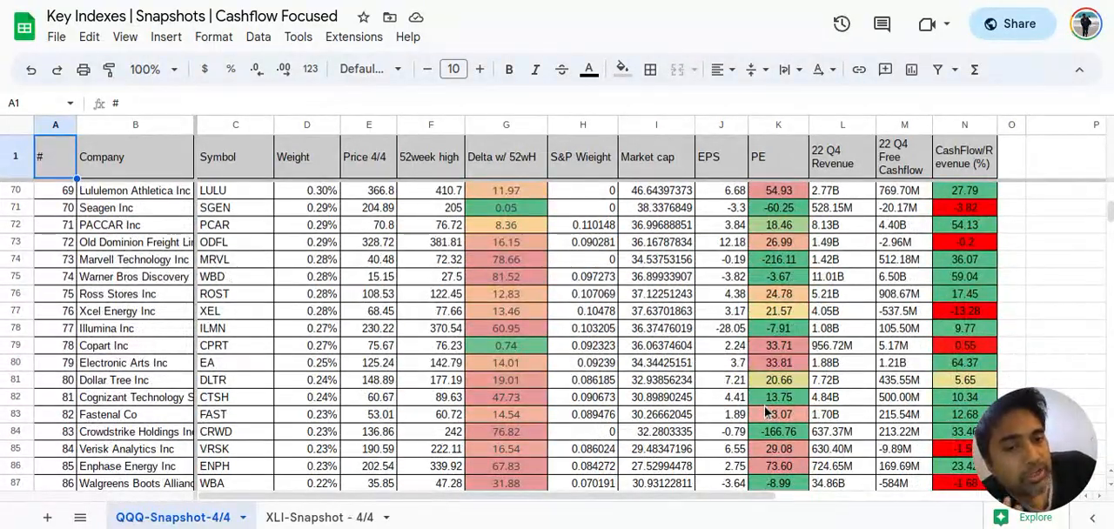
scroll(766, 411, down, 5)
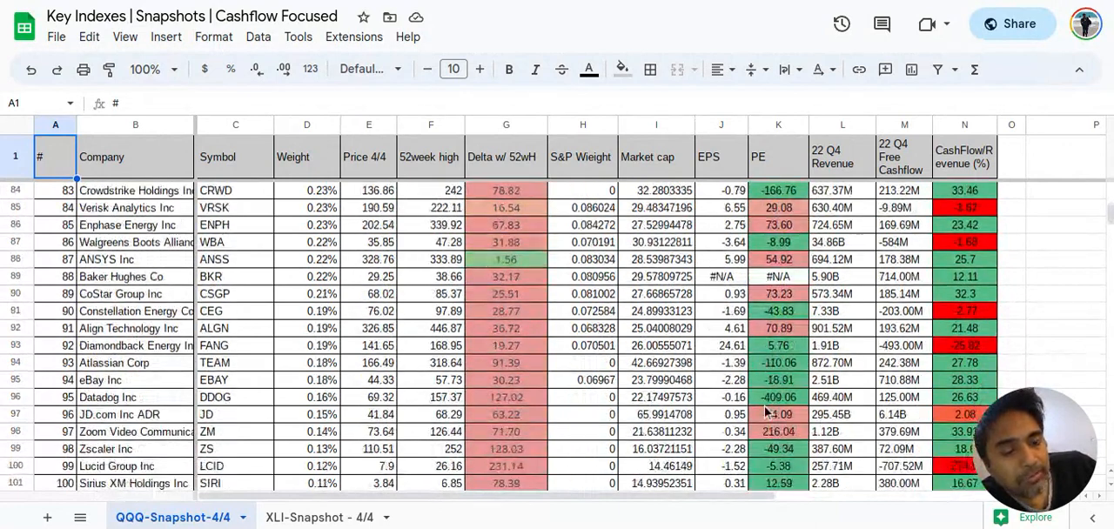
scroll(766, 411, down, 3)
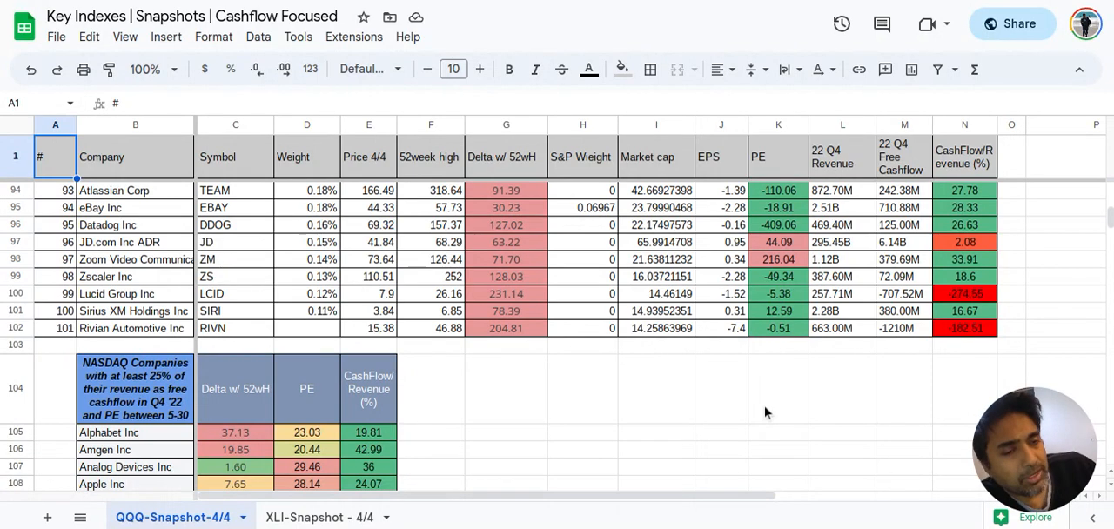
scroll(766, 413, up, 2)
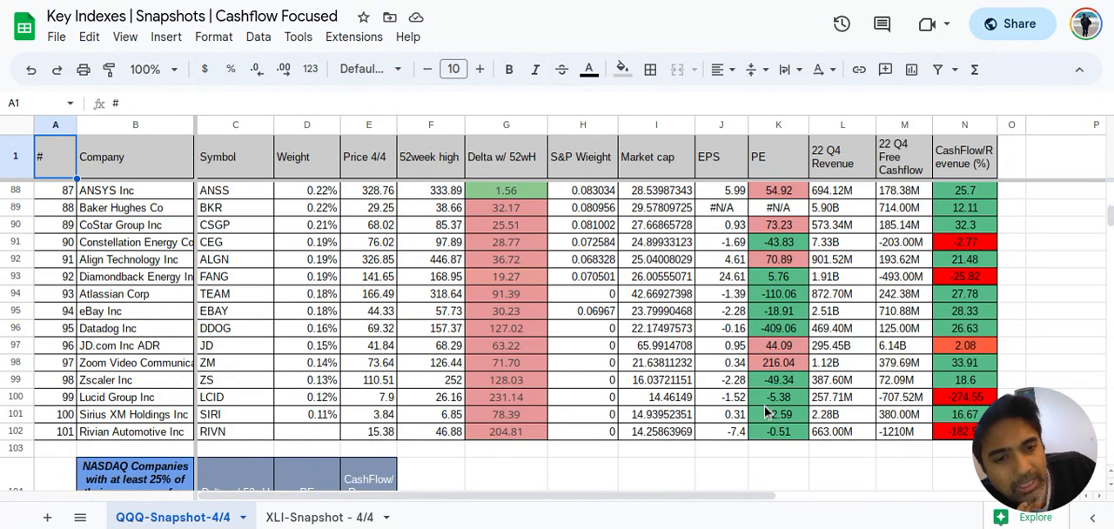
scroll(767, 413, up, 1)
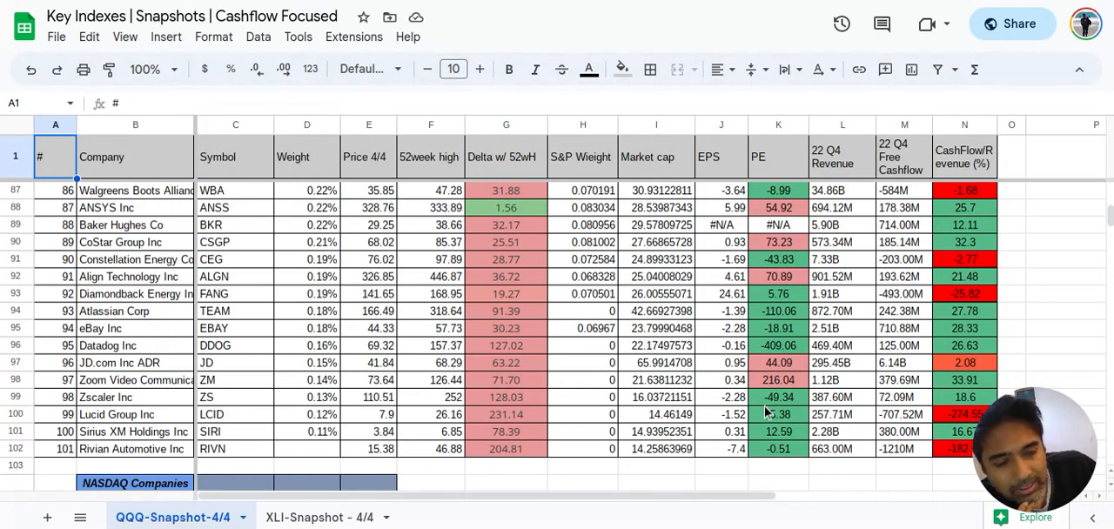
Review the PE and CashFlow/Revenue (%) values of the smallest QQQ holdings, and return to the start of the snapshot data
scroll(766, 413, up, 2)
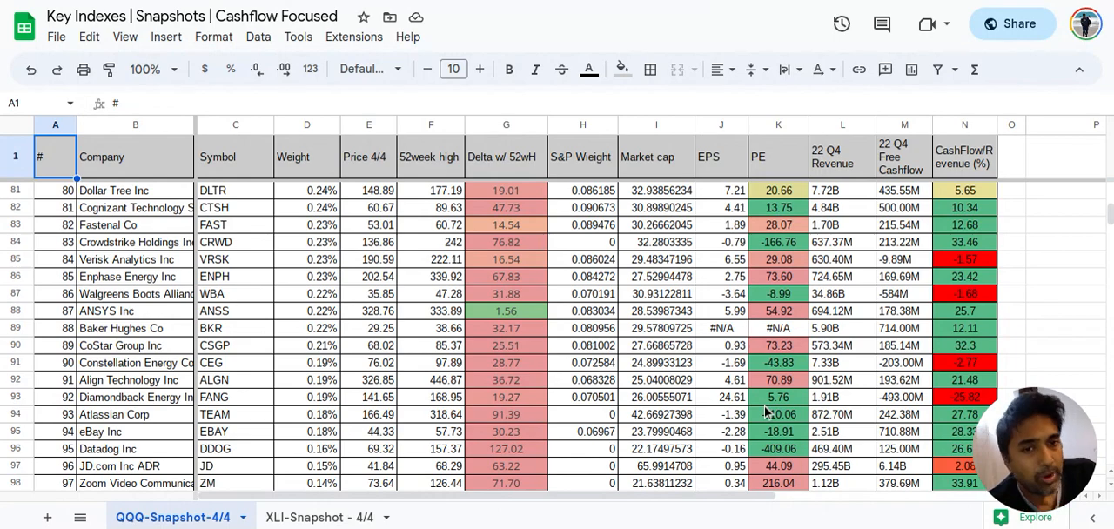
scroll(765, 413, down, 6)
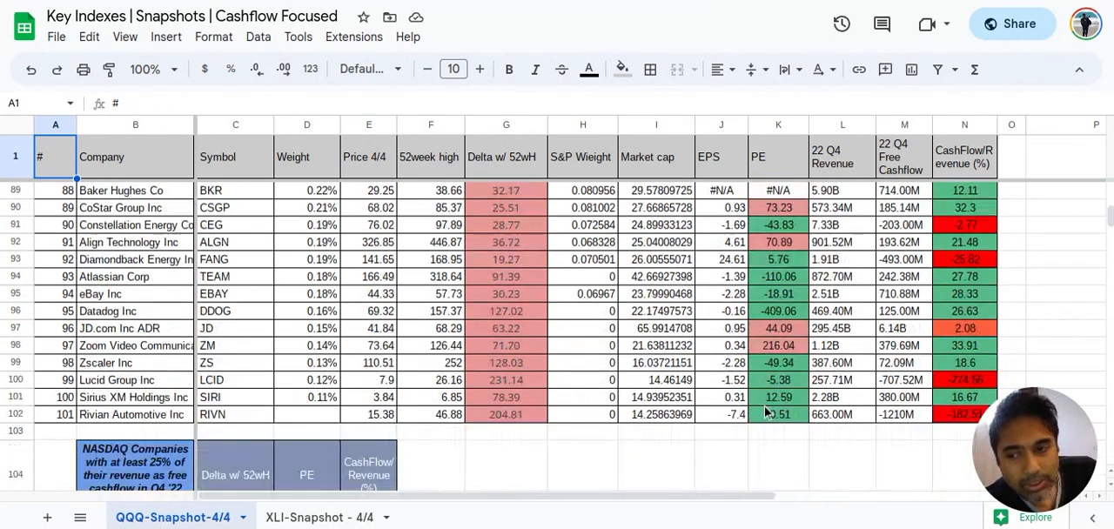
scroll(765, 412, up, 4)
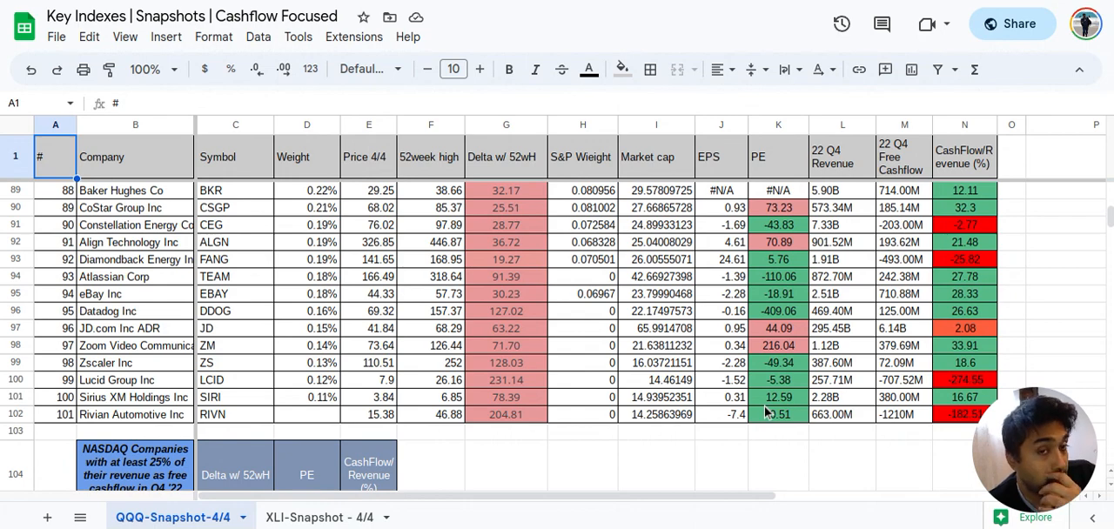
scroll(766, 413, up, 20)
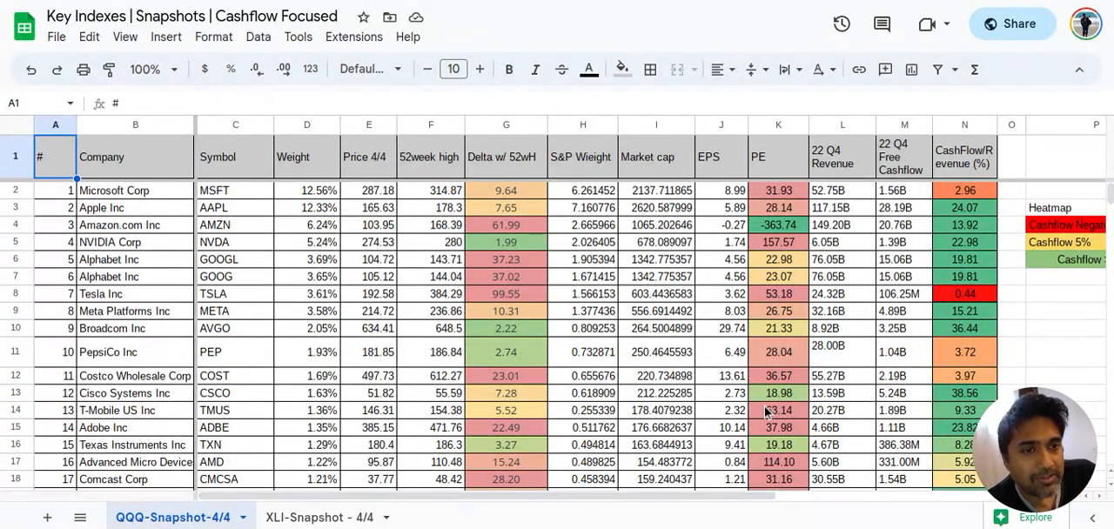
Inspect the Q4 free cashflow of Microsoft, Apple and Amazon, along with the CashFlow/Revenue (%) of Apple and Amazon
click(905, 193)
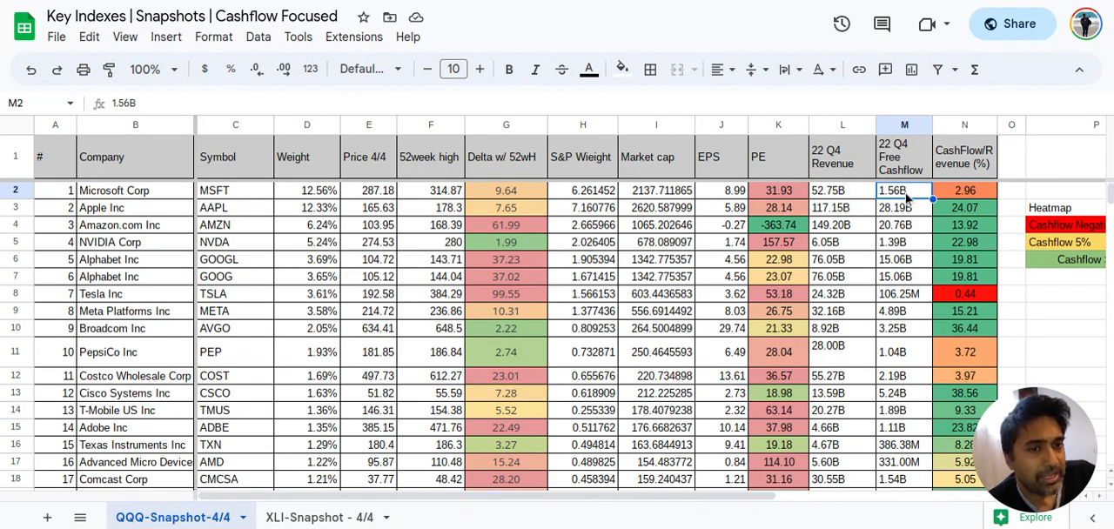
key(Down)
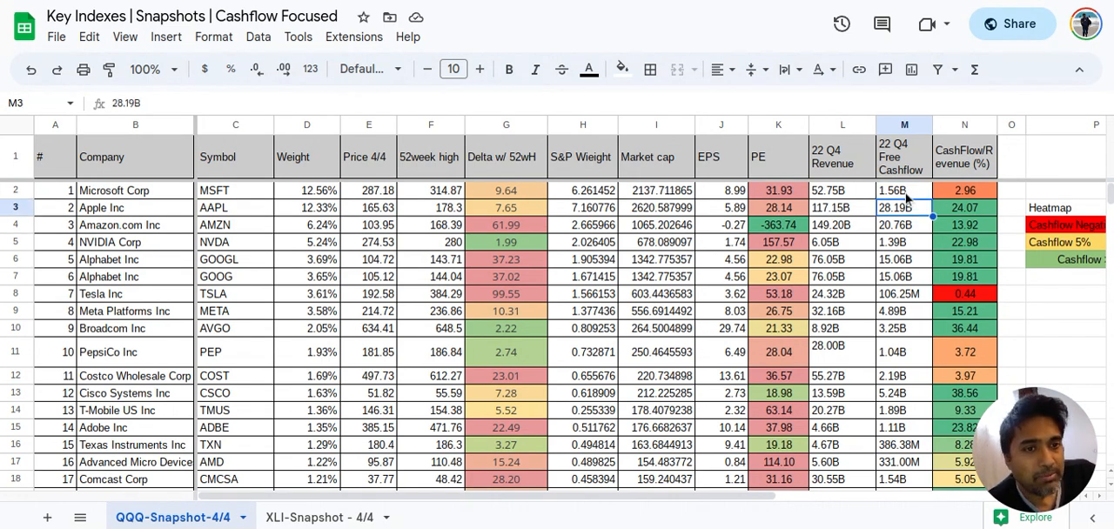
key(Down)
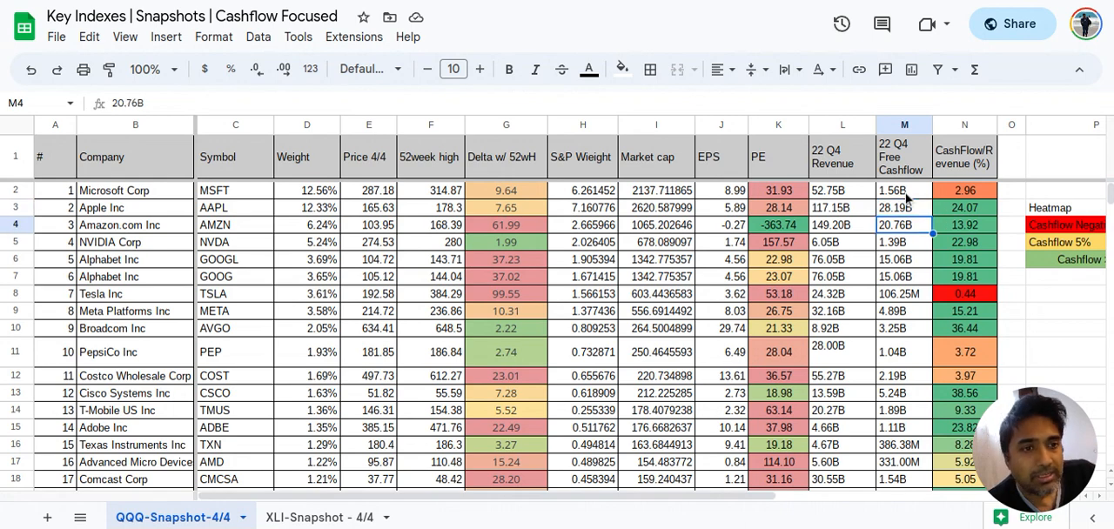
key(Up)
key(Right)
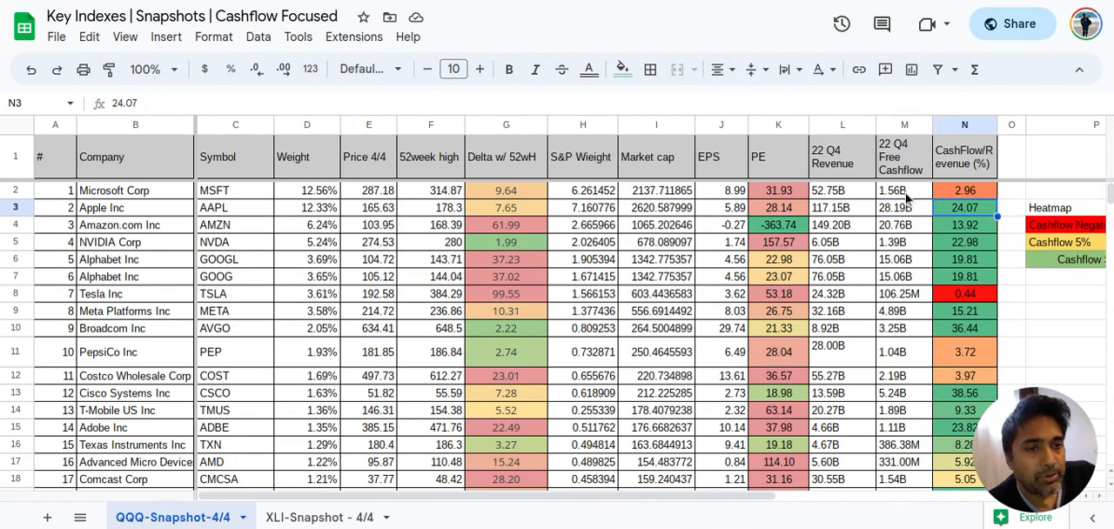
key(Down)
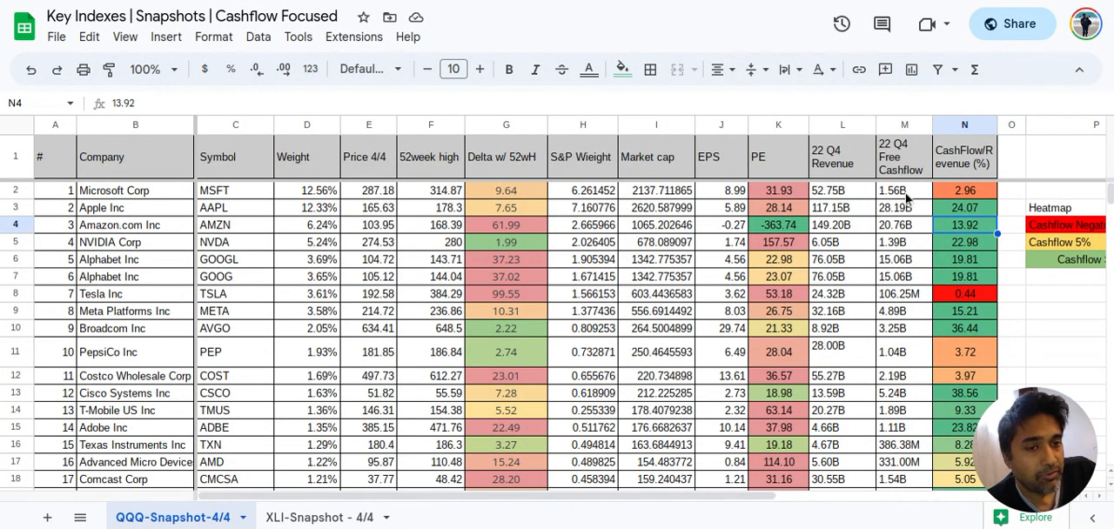
Compare NVIDIA's Q4 revenue with its CashFlow/Revenue (%), and follow that percentage column from Alphabet down to Broadcom
key(Down)
key(Left)
key(Left)
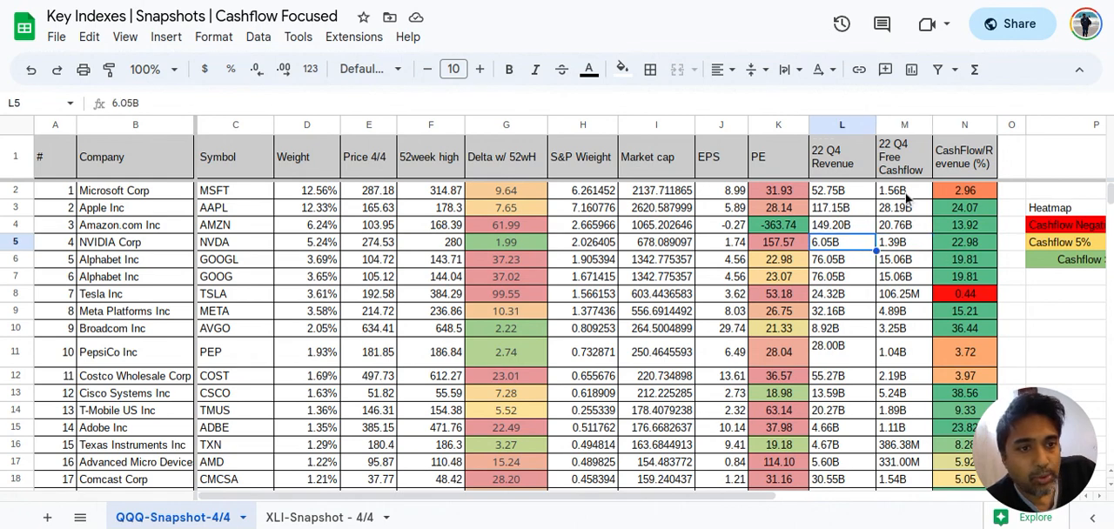
key(Right)
key(Right)
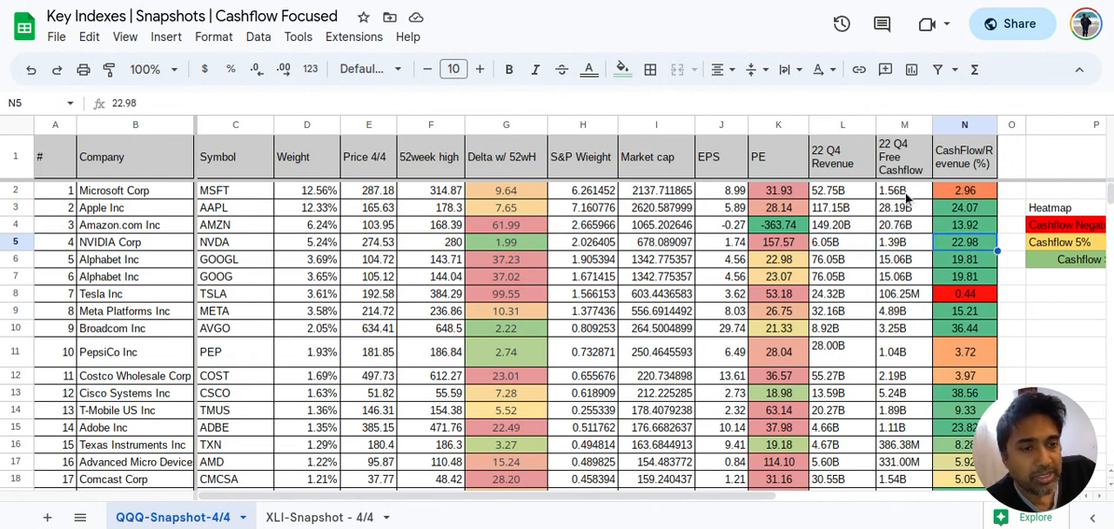
key(Down)
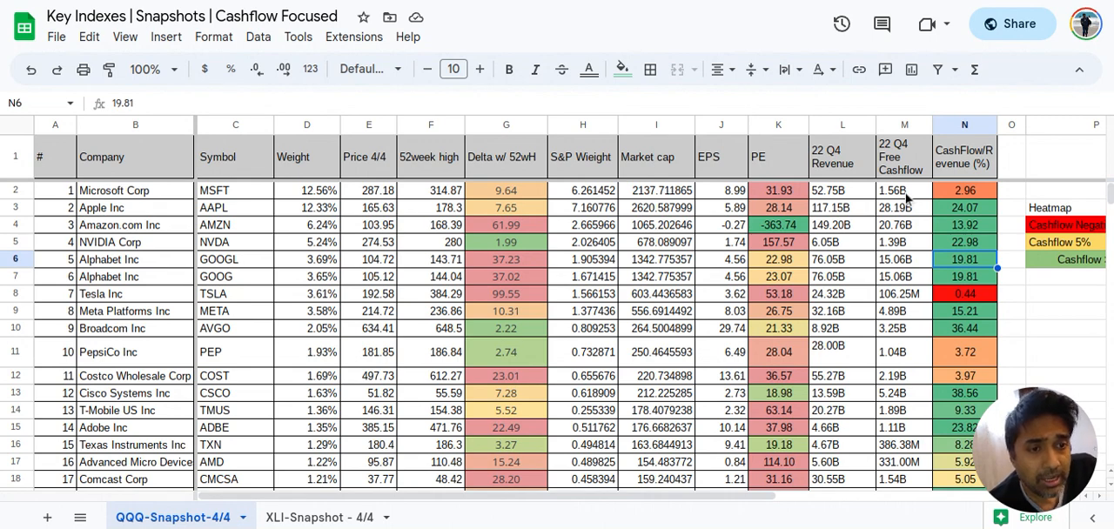
key(Down)
key(Down)
key(Down)
key(Down)
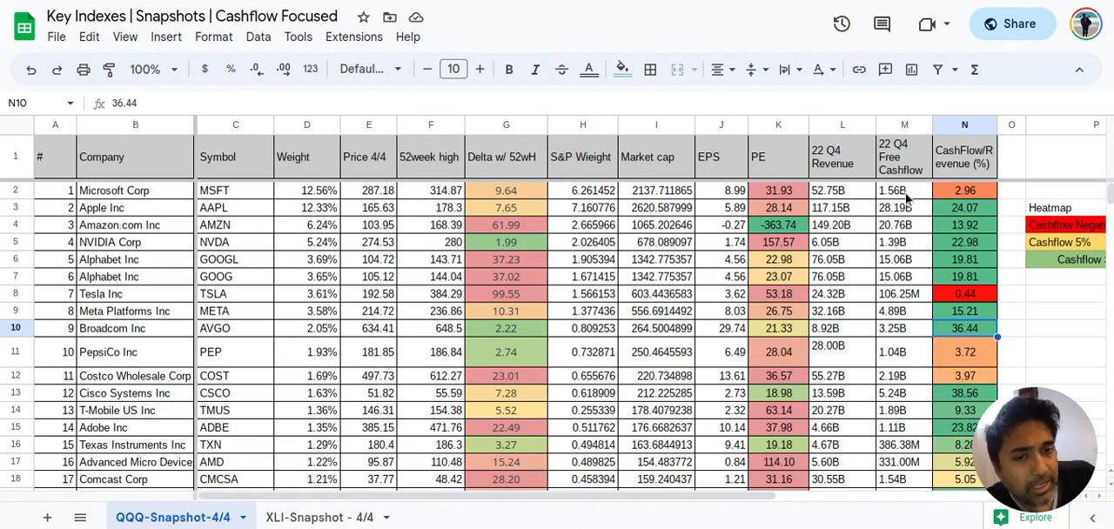
Check Microsoft's PE, go to the NASDAQ companies pivot table, and view its filters in the pivot editor before closing it
click(774, 191)
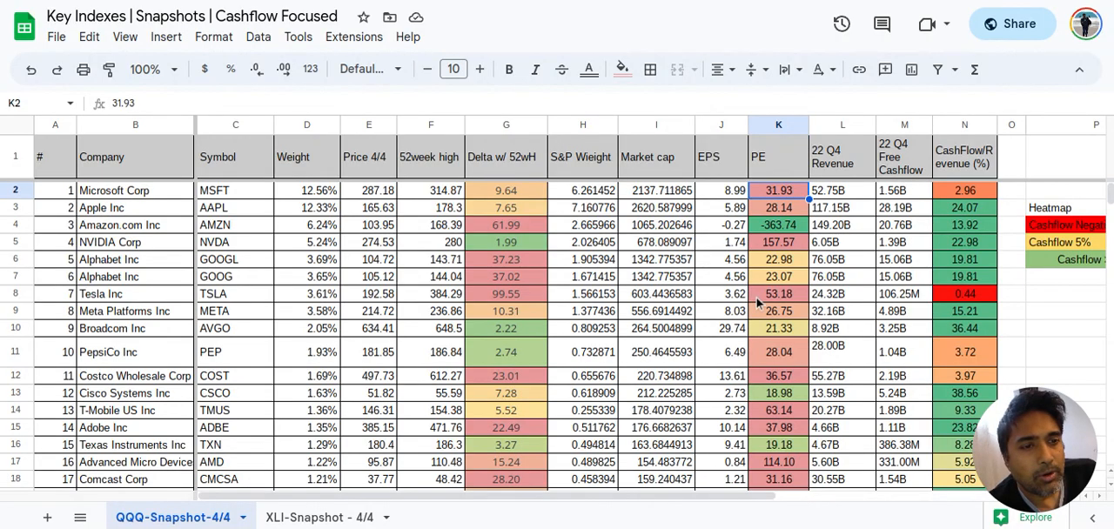
scroll(757, 302, down, 9)
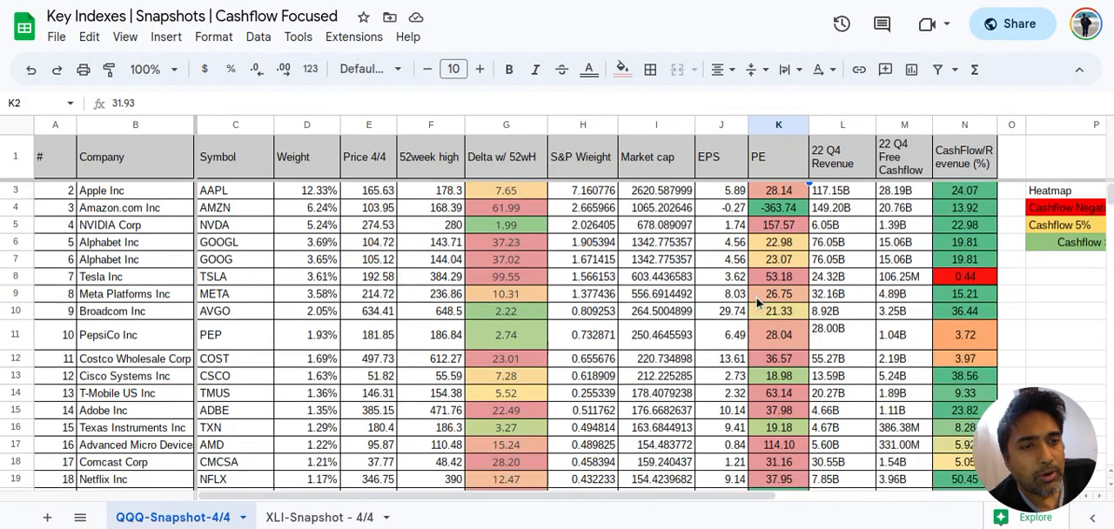
scroll(777, 418, down, 20)
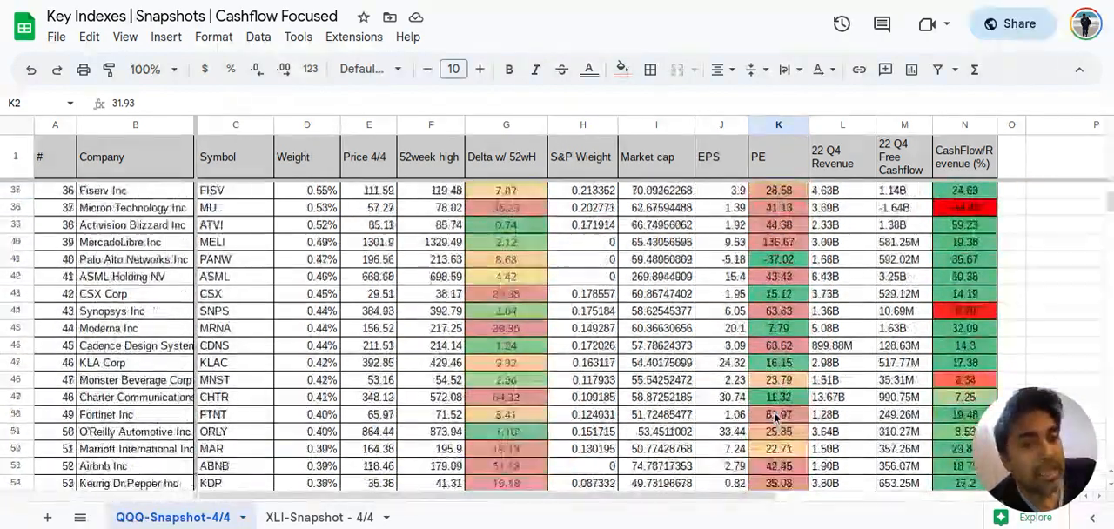
scroll(777, 418, up, 5)
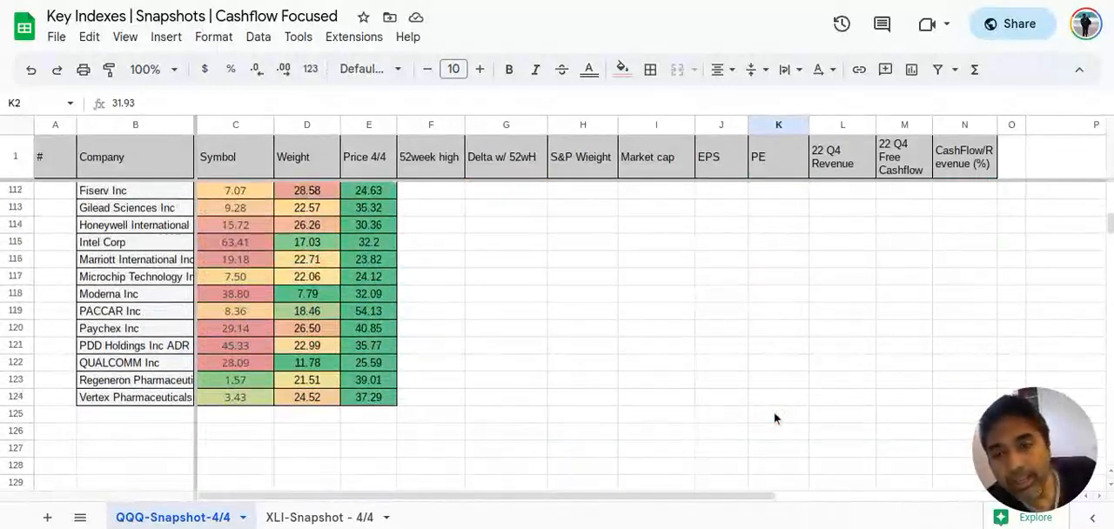
scroll(777, 418, down, 1)
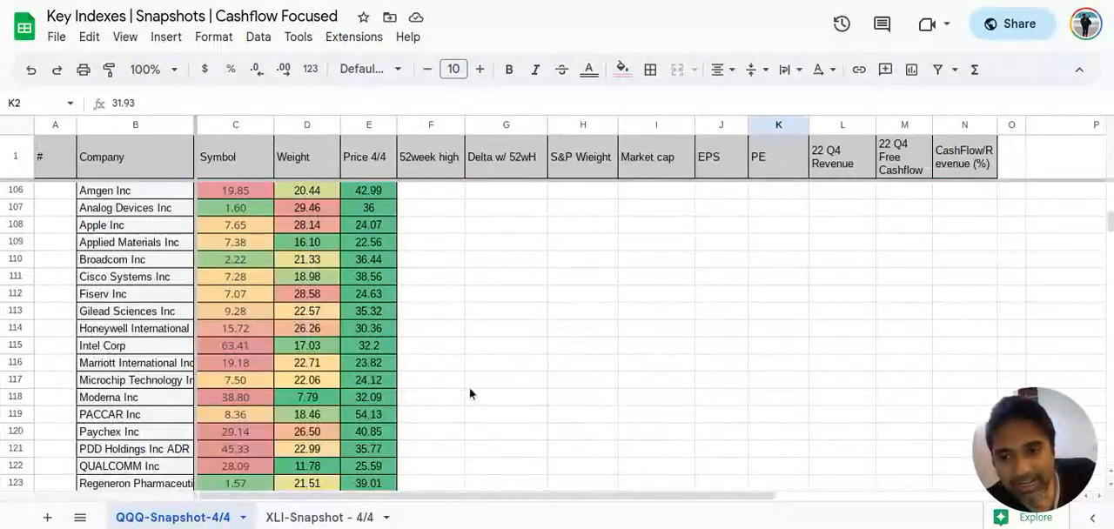
scroll(469, 388, down, 2)
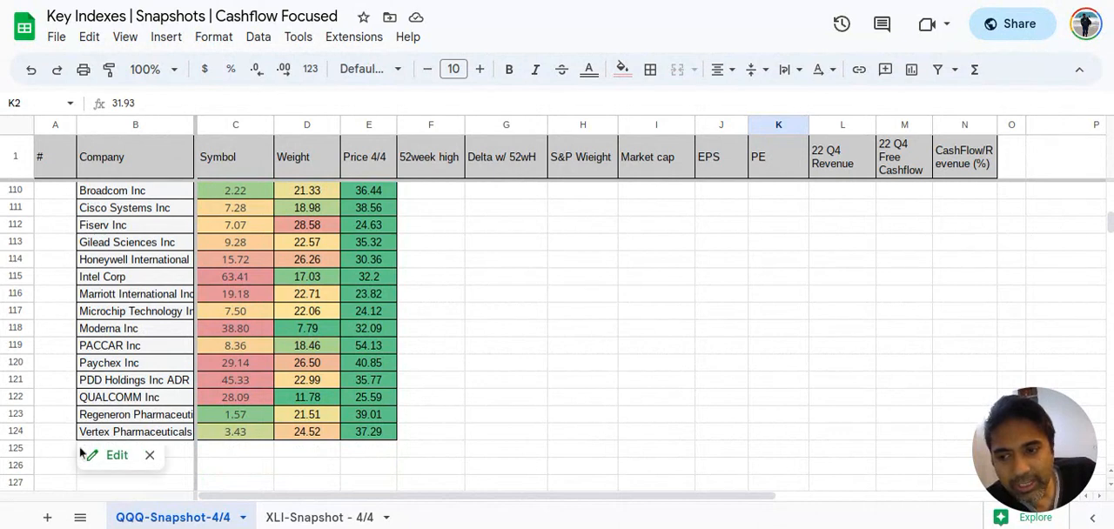
click(94, 453)
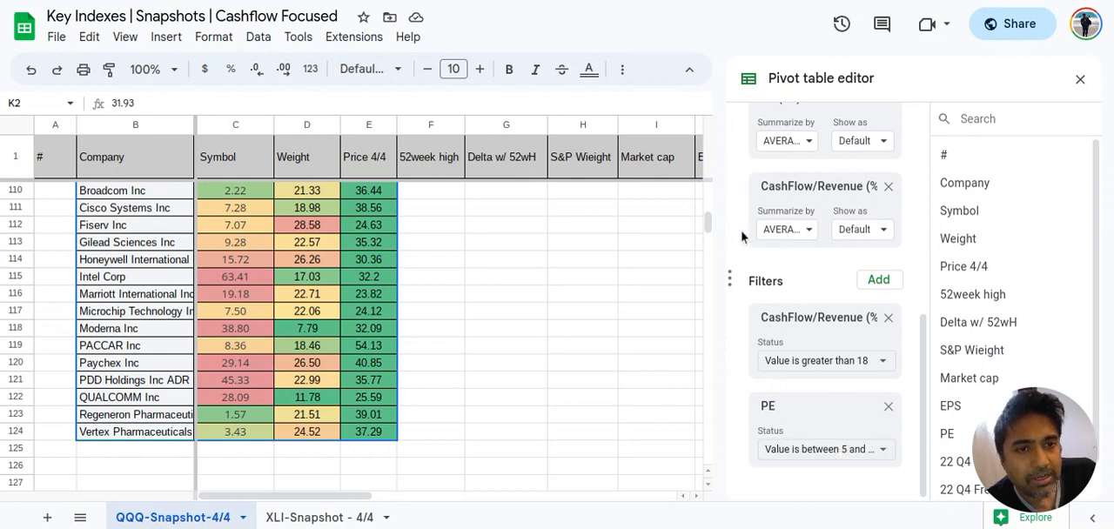
click(1080, 78)
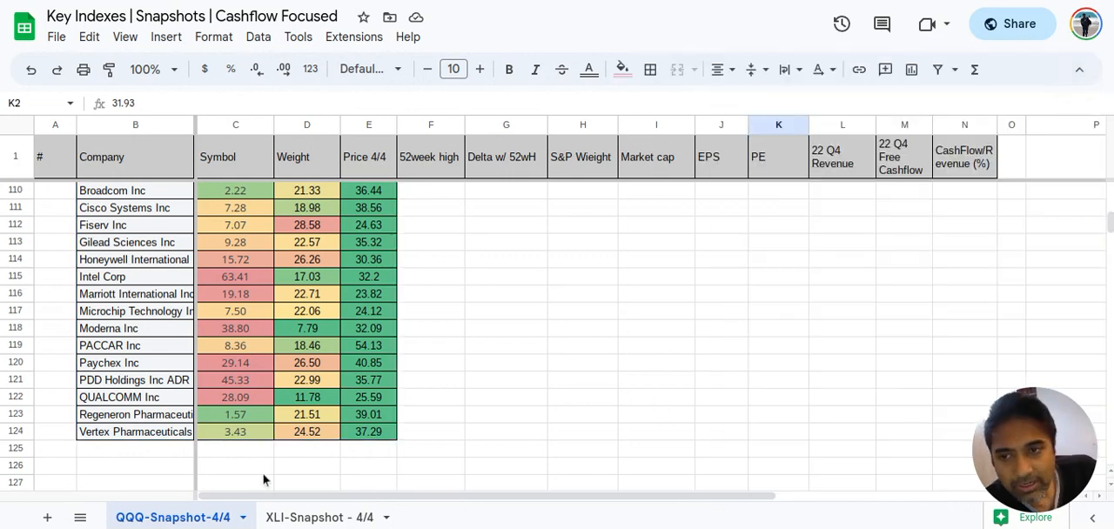
Read through the NASDAQ companies pivot table from Alphabet to Vertex, examining Delta w/ 52wH, PE and CashFlow/Revenue (%)
scroll(269, 453, up, 5)
scroll(268, 425, down, 2)
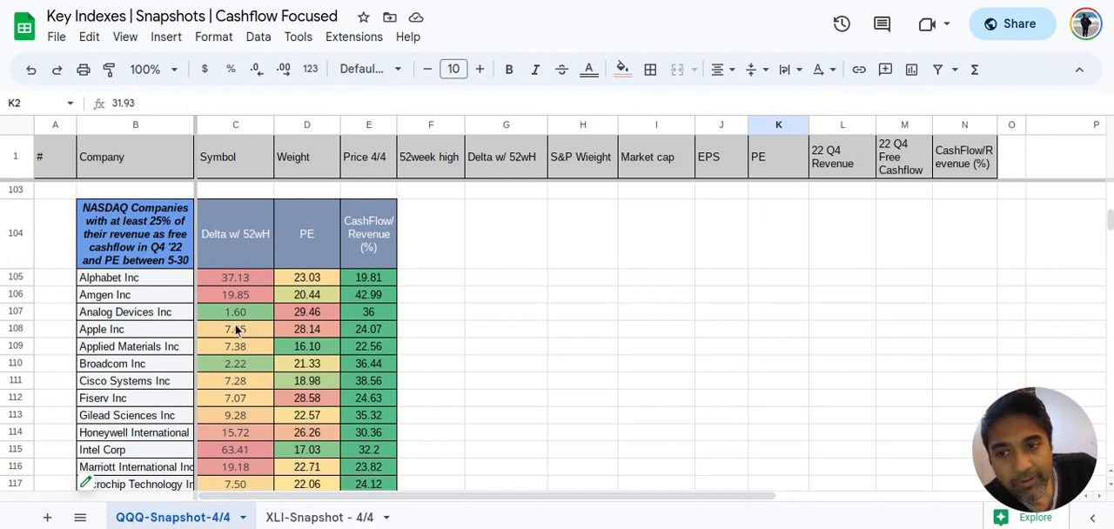
scroll(237, 330, down, 3)
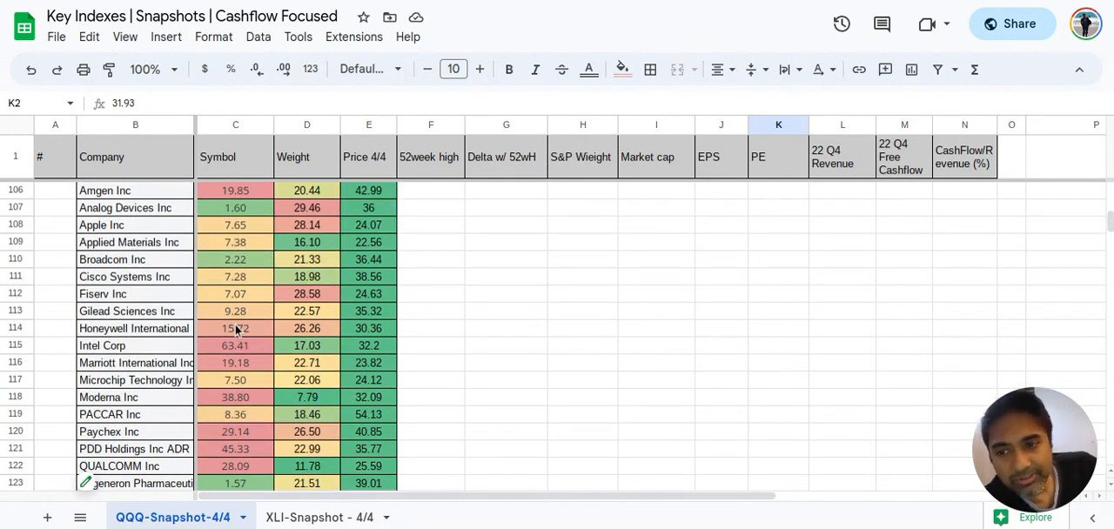
scroll(248, 352, down, 1)
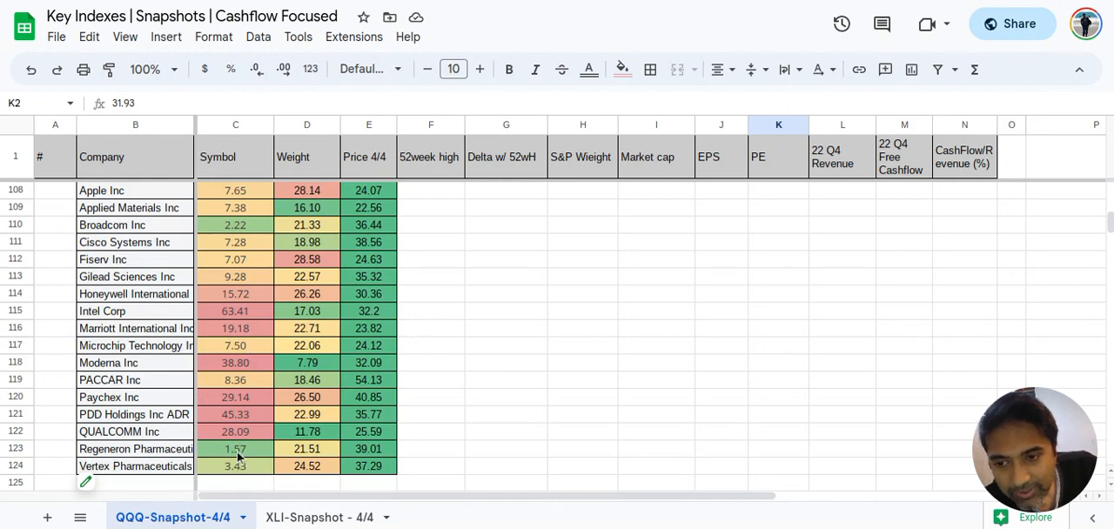
scroll(248, 316, up, 3)
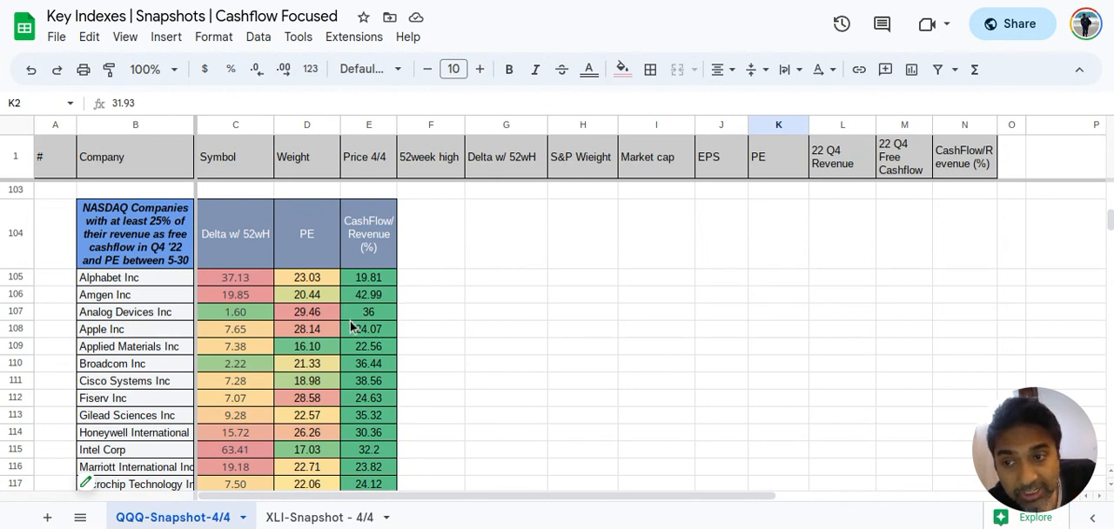
scroll(350, 322, down, 2)
scroll(287, 321, up, 2)
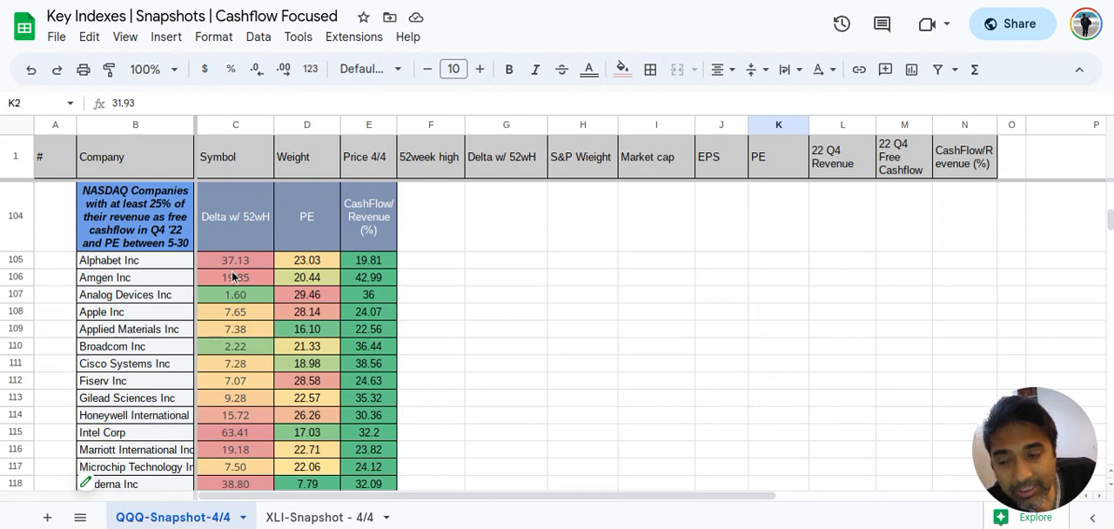
scroll(231, 276, down, 3)
scroll(231, 276, up, 3)
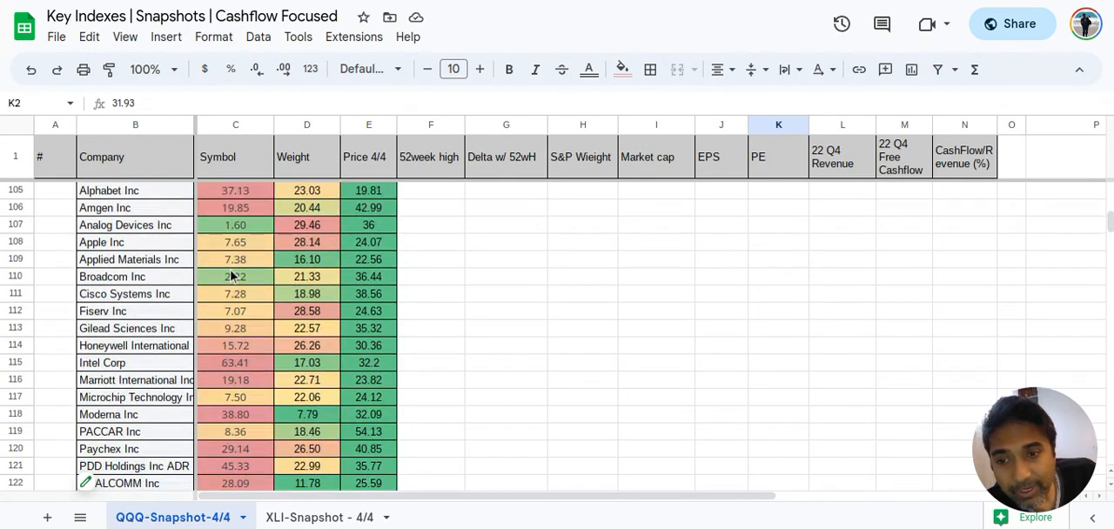
scroll(256, 350, down, 2)
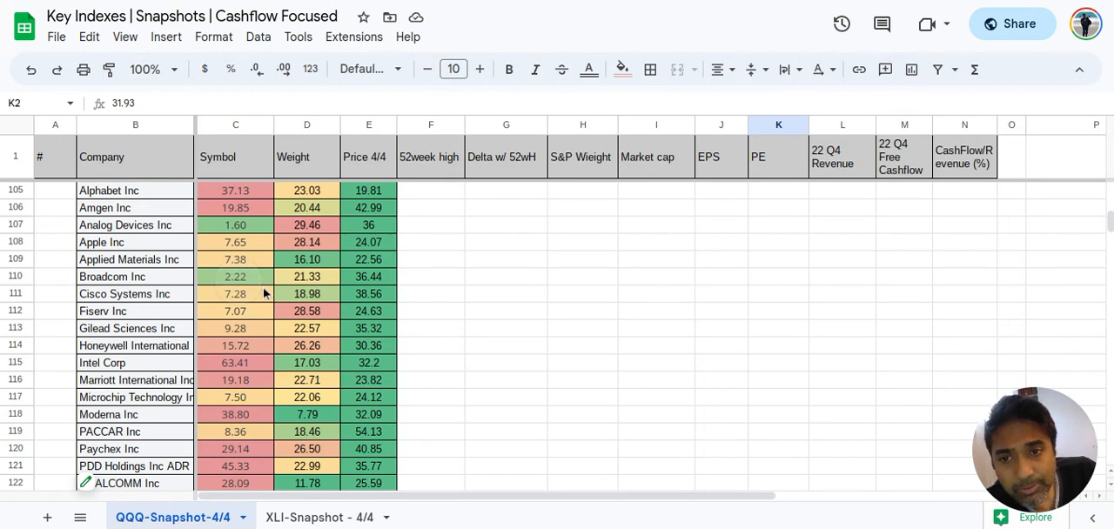
Examine the Delta w/ 52wH, PE and CashFlow/Revenue (%) figures of Broadcom and Cisco Systems in the NASDAQ companies pivot table
drag(261, 278, 368, 278)
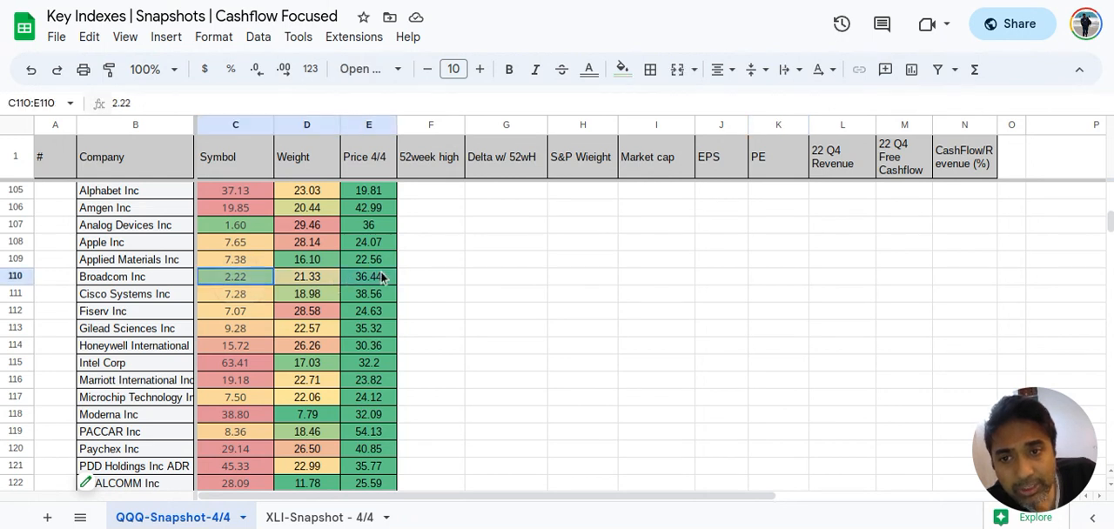
click(240, 278)
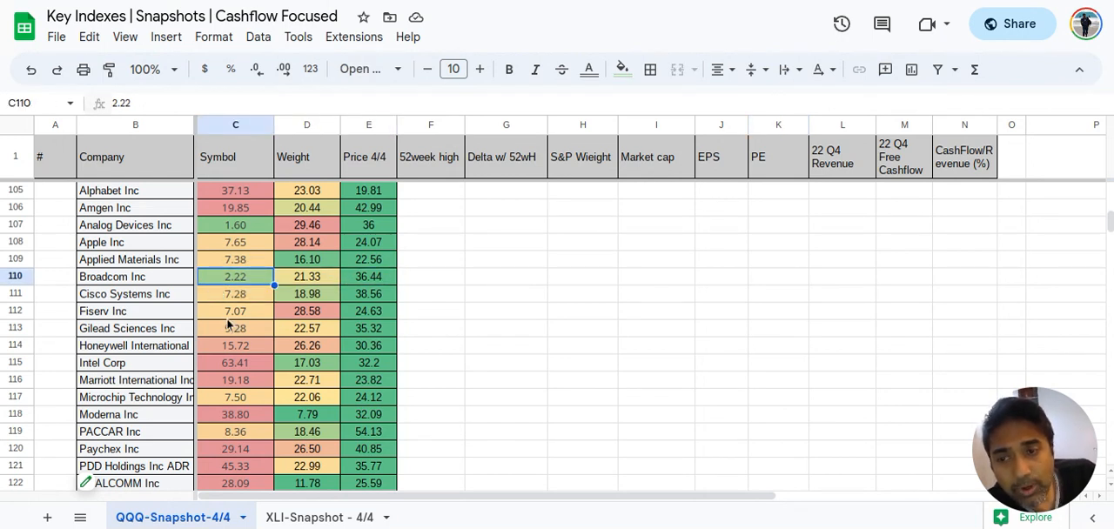
click(233, 296)
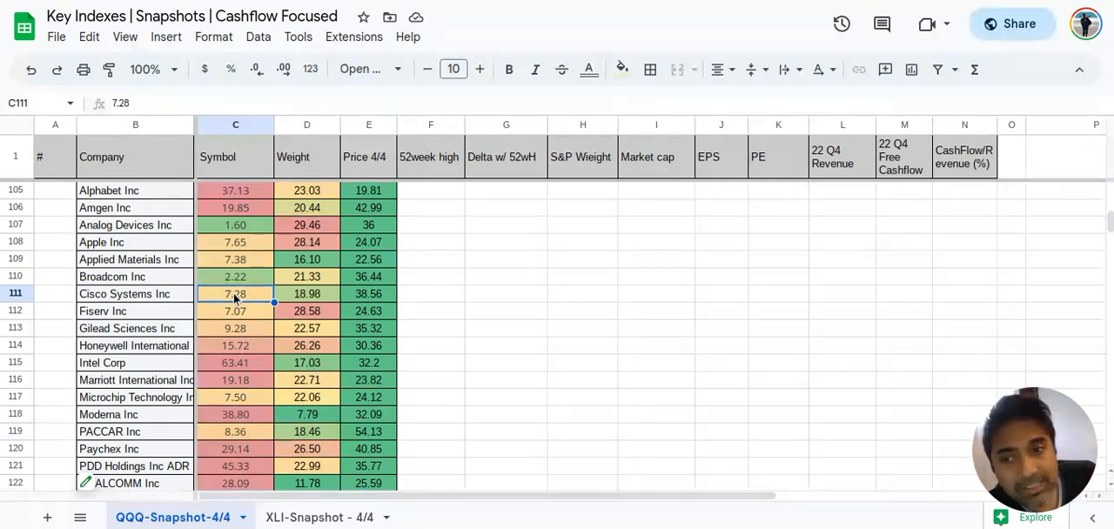
click(294, 282)
scroll(291, 282, up, 3)
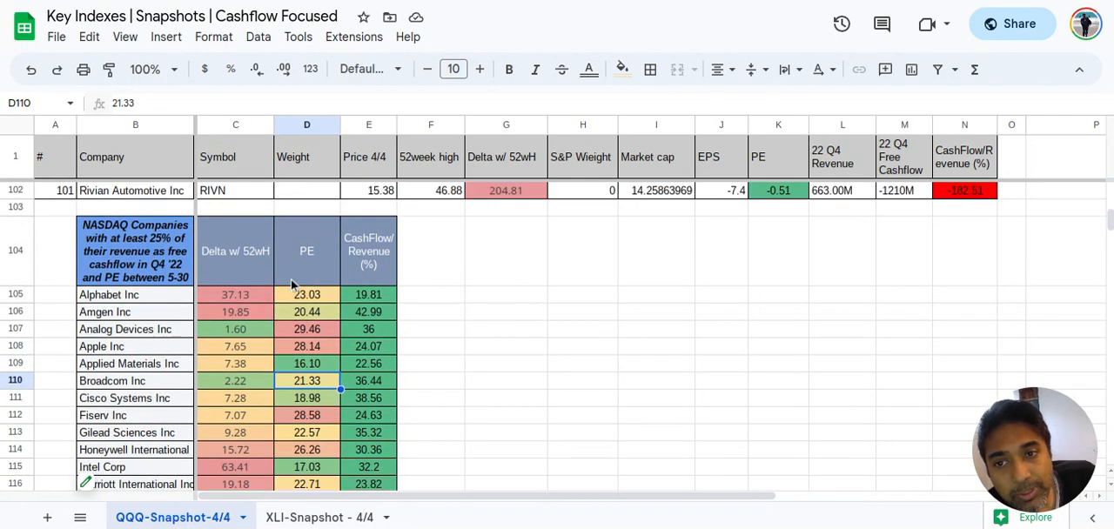
scroll(292, 283, down, 1)
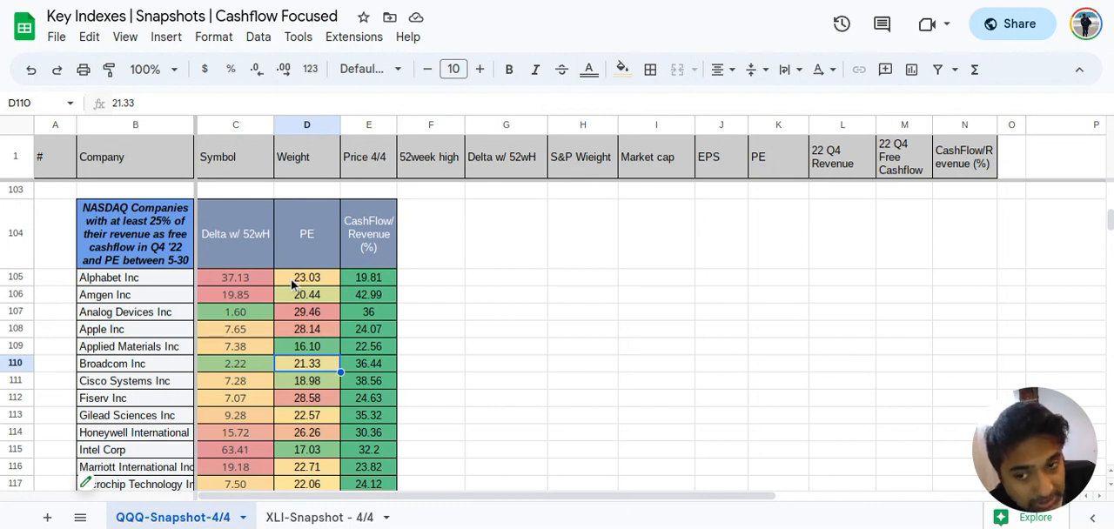
click(366, 367)
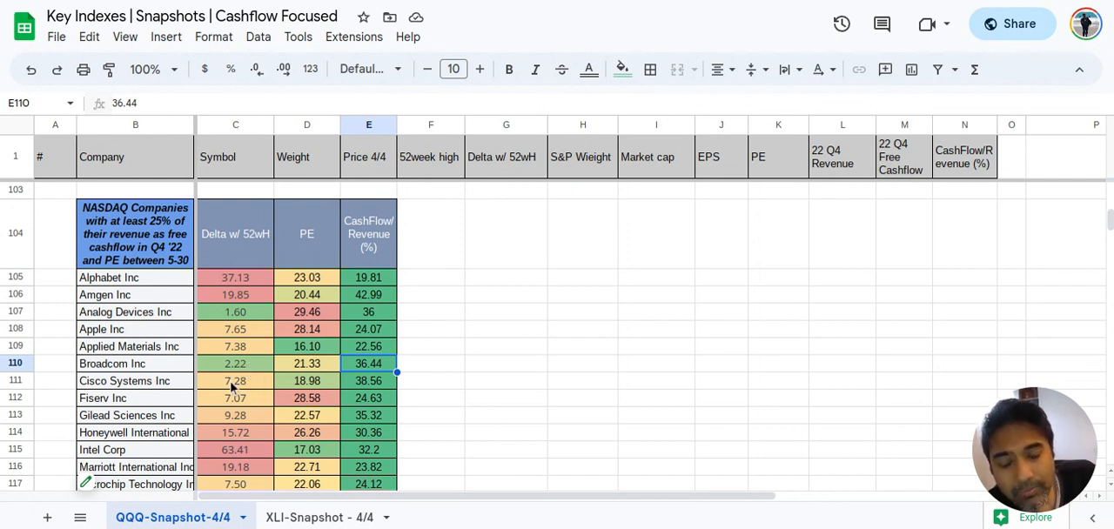
drag(223, 386, 374, 381)
click(318, 383)
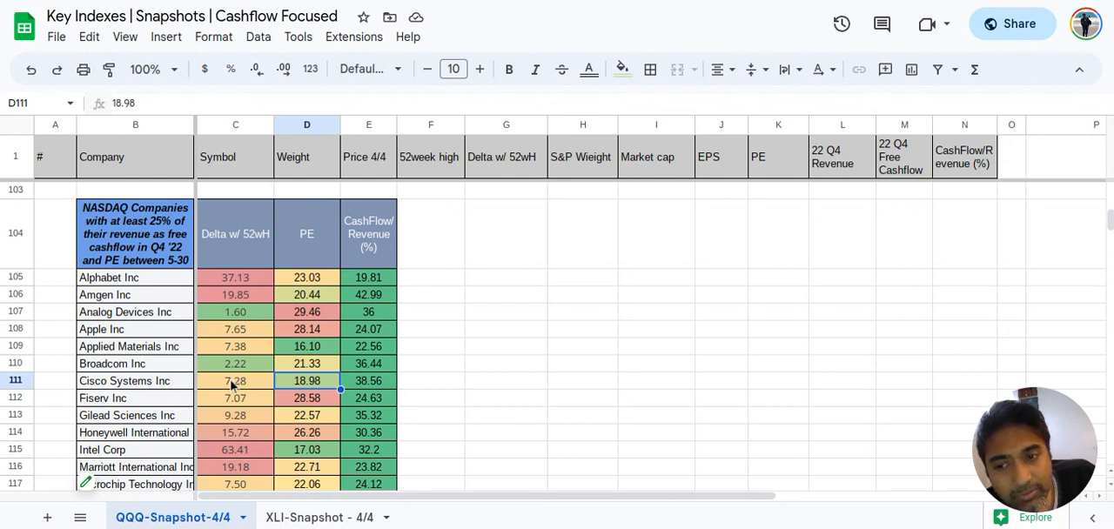
Examine Delta w/ 52wH, PE and CashFlow/Revenue (%) across the Cisco Systems and Fiserv rows of the NASDAQ companies pivot table
drag(234, 384, 374, 383)
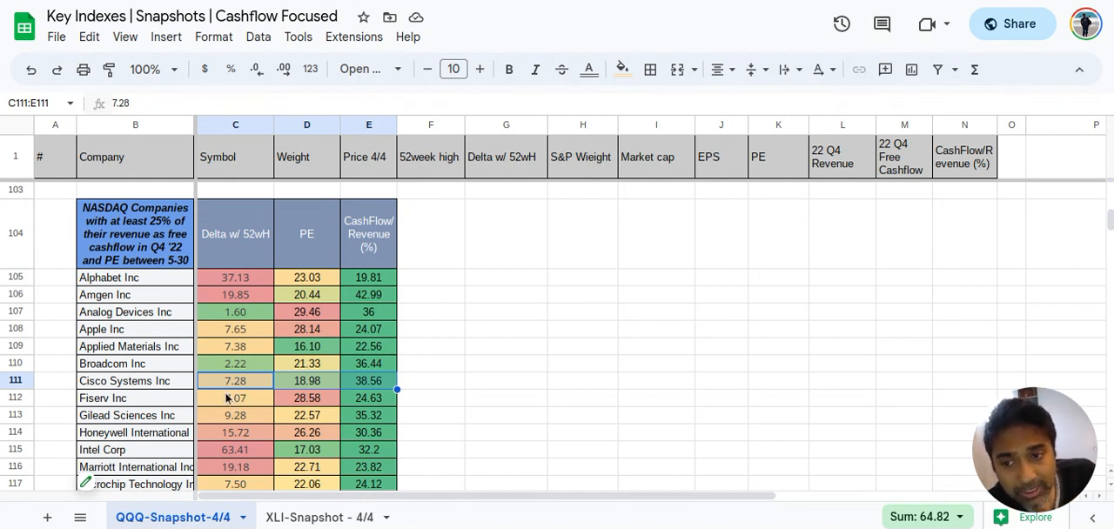
scroll(245, 436, down, 1)
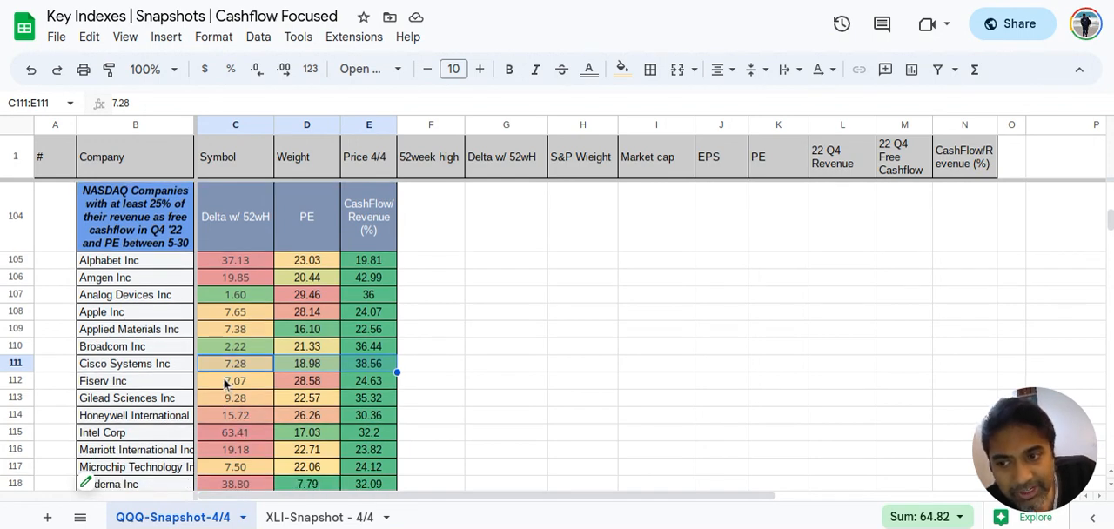
drag(224, 383, 359, 389)
Check Honeywell International's Delta w/ 52wH and PE, and Gilead Sciences' Delta w/ 52wH, PE and CashFlow/Revenue (%)
scroll(288, 430, down, 2)
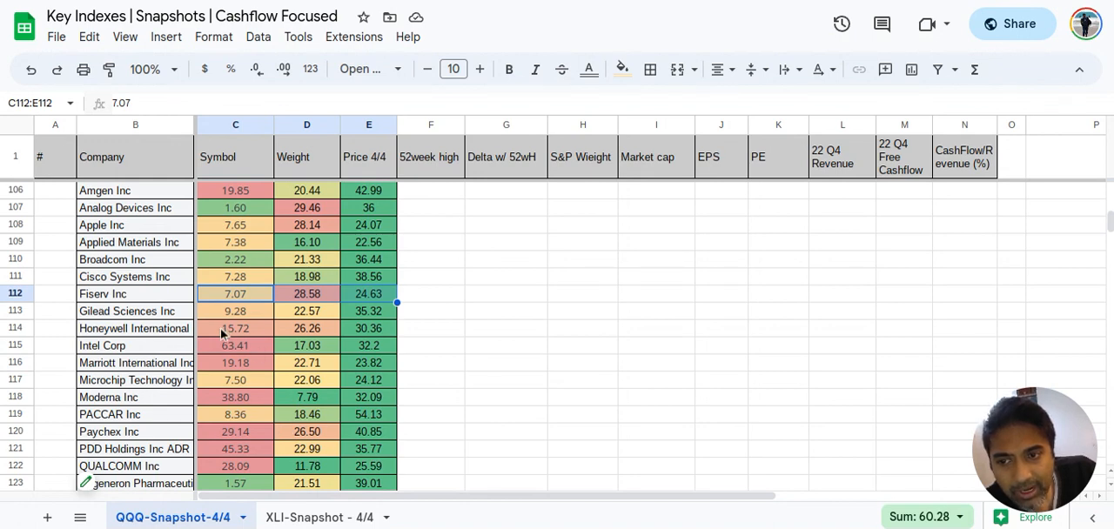
drag(222, 334, 264, 333)
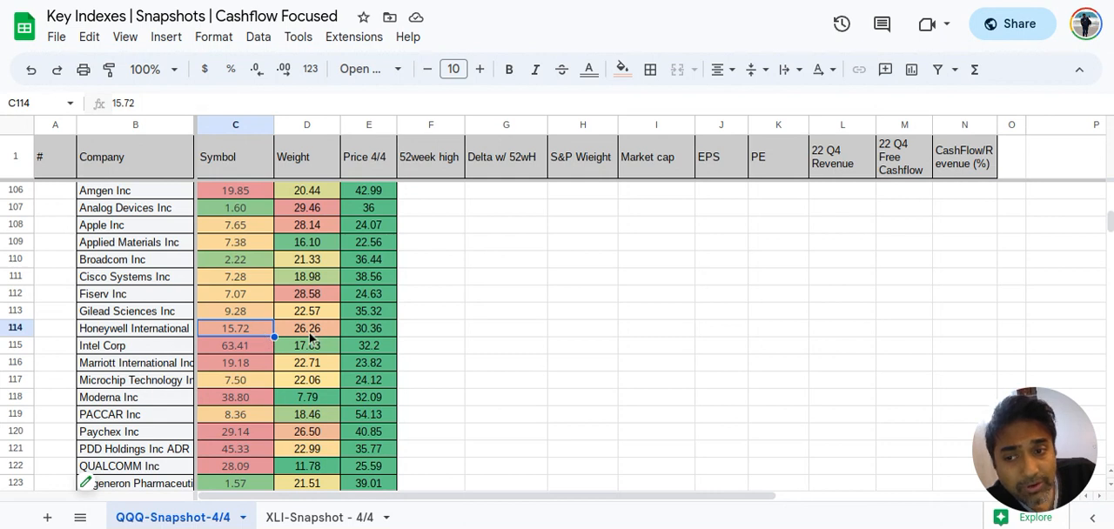
click(301, 335)
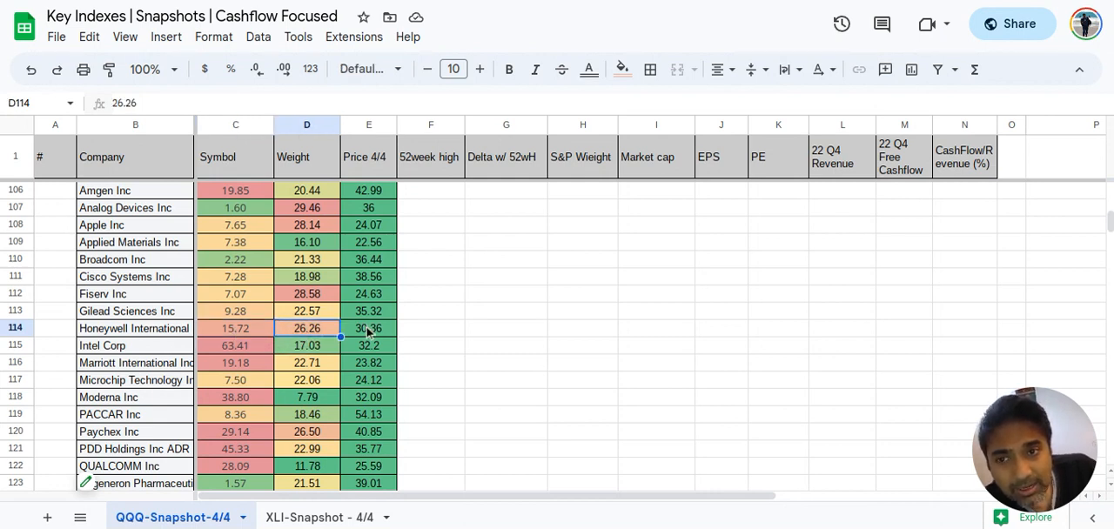
click(233, 316)
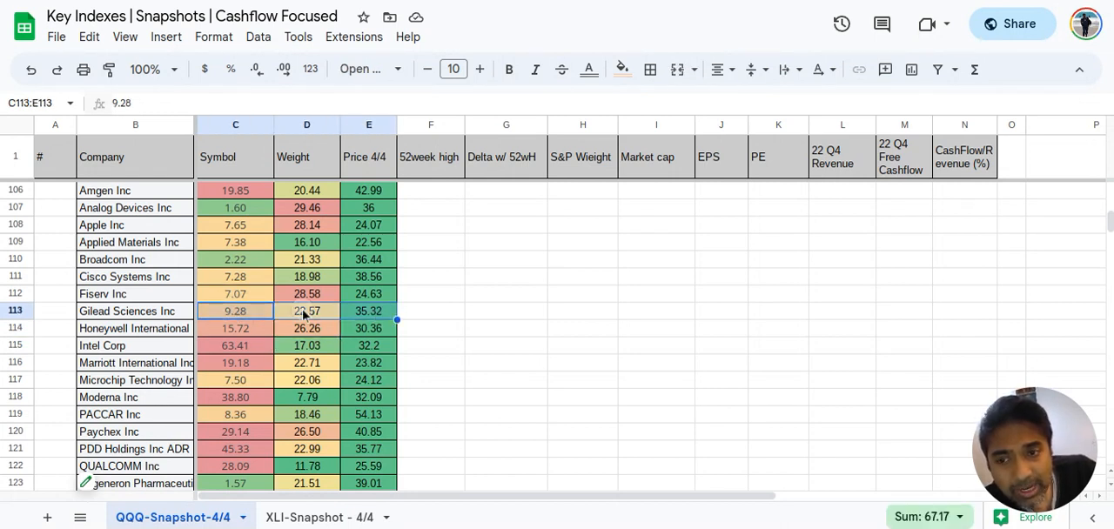
click(304, 315)
click(365, 313)
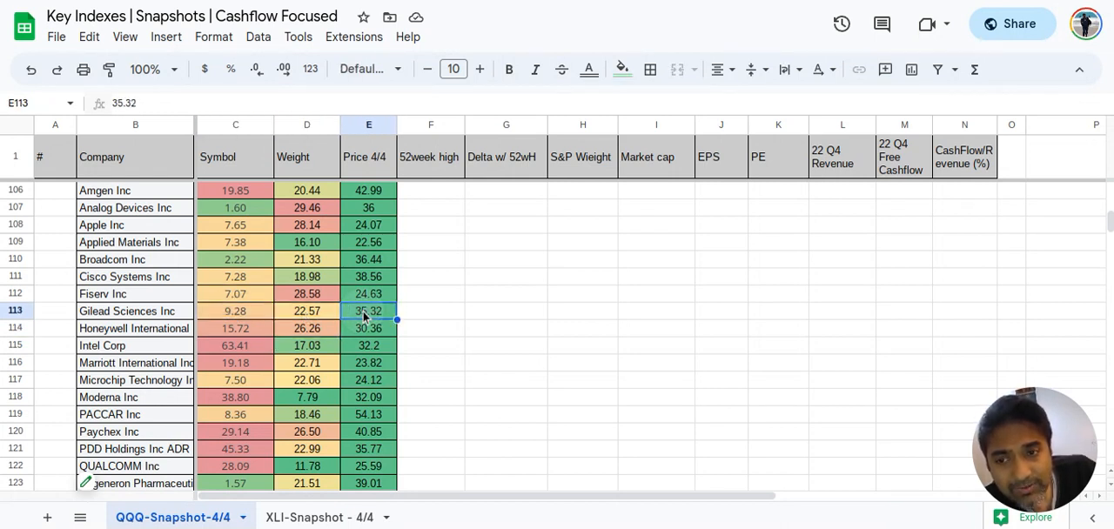
Highlight the Delta w/ 52wH, PE and CashFlow/Revenue (%) figures of Regeneron and Vertex Pharmaceuticals to examine them together
scroll(259, 415, down, 1)
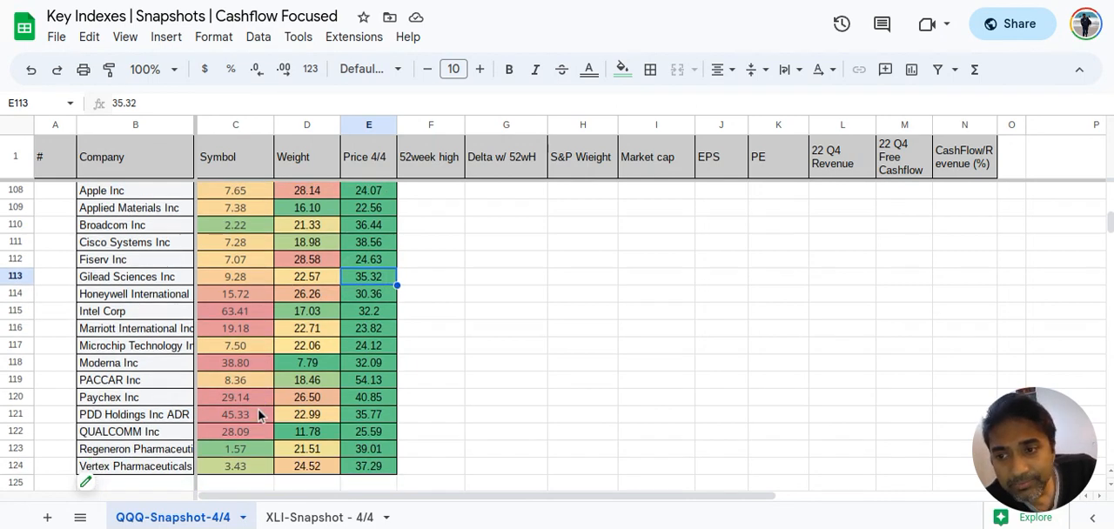
scroll(232, 435, down, 1)
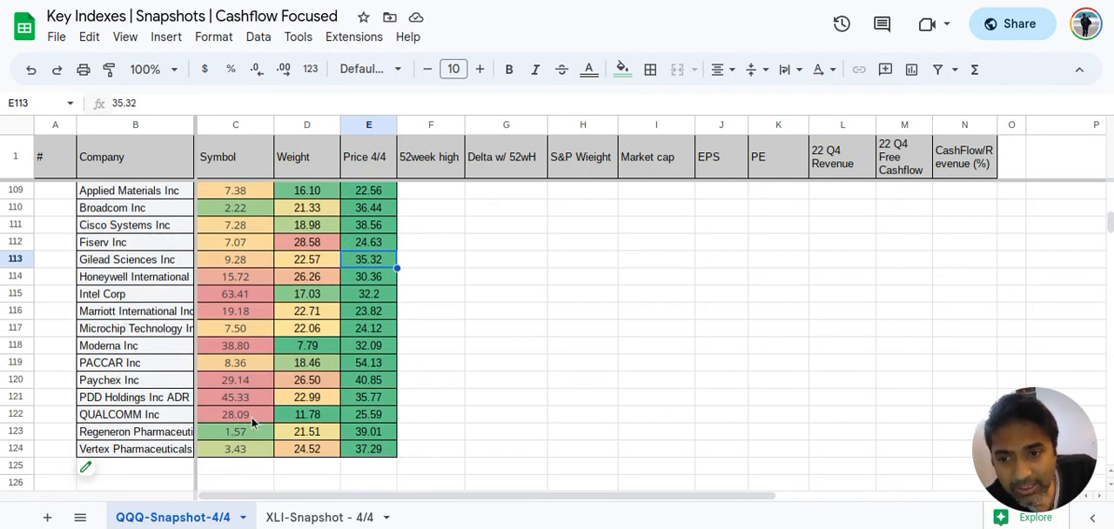
drag(230, 435, 359, 427)
drag(232, 434, 355, 450)
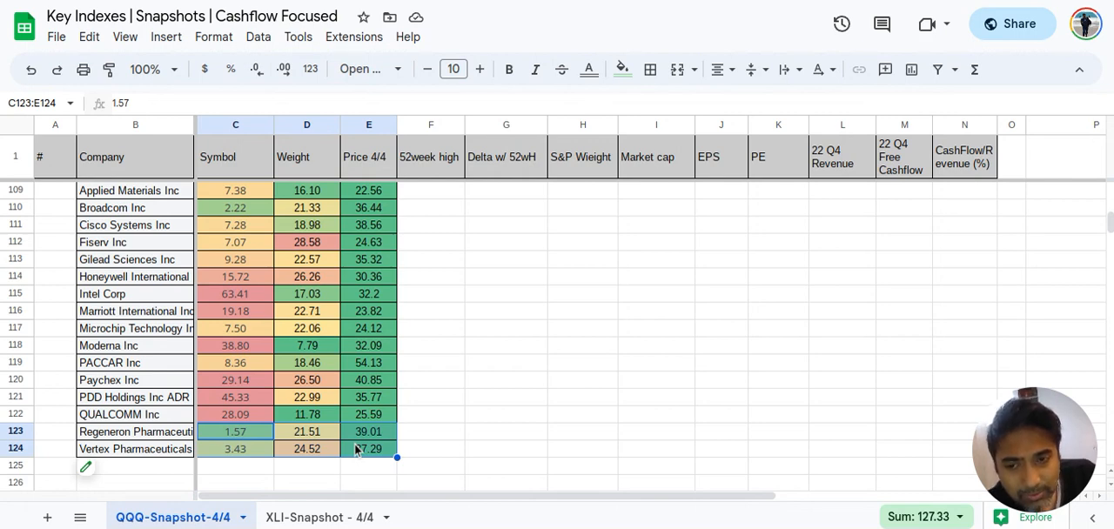
Examine Intel Corp's Delta w/ 52wH against its PE in the NASDAQ companies pivot table
scroll(356, 450, up, 1)
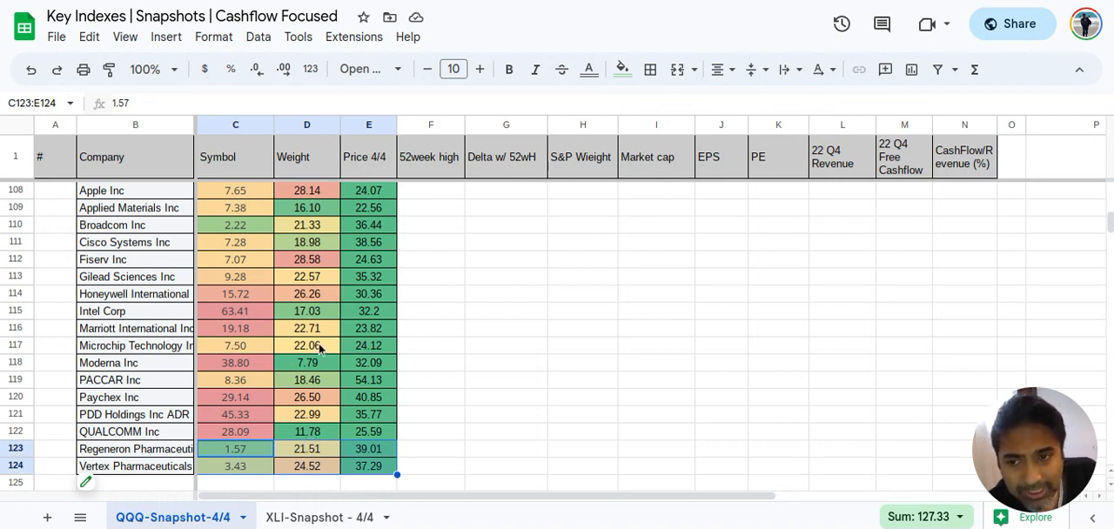
click(233, 312)
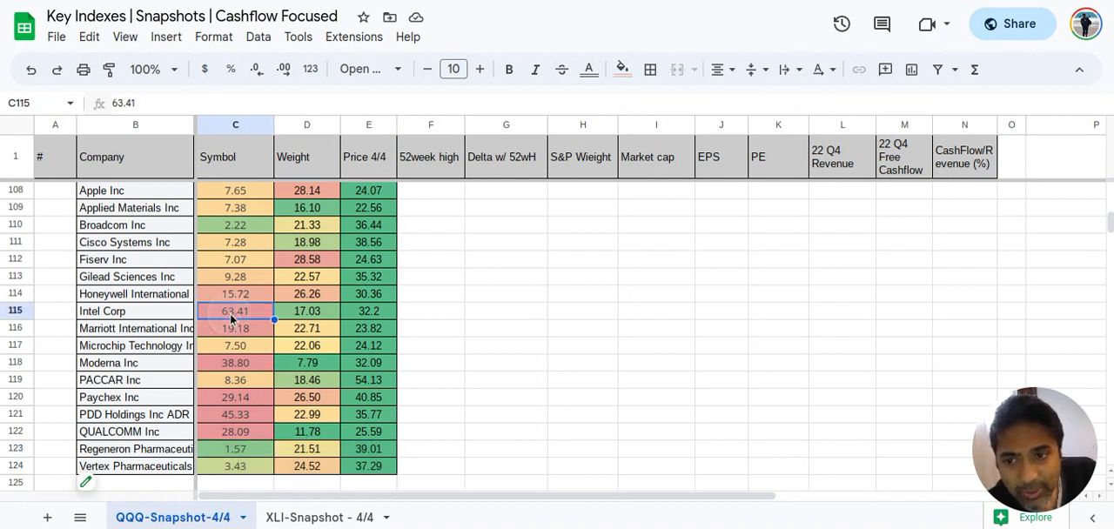
click(306, 315)
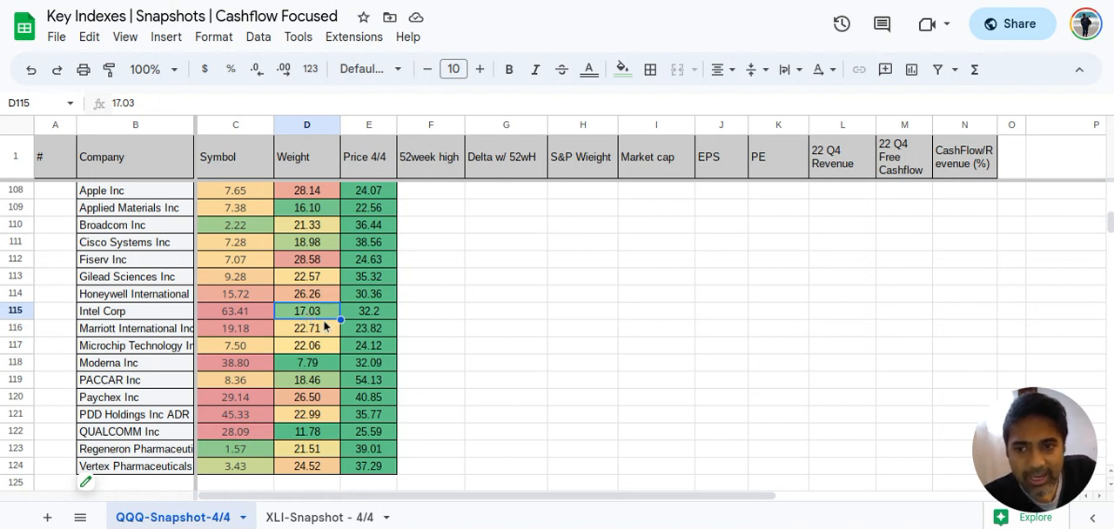
click(251, 317)
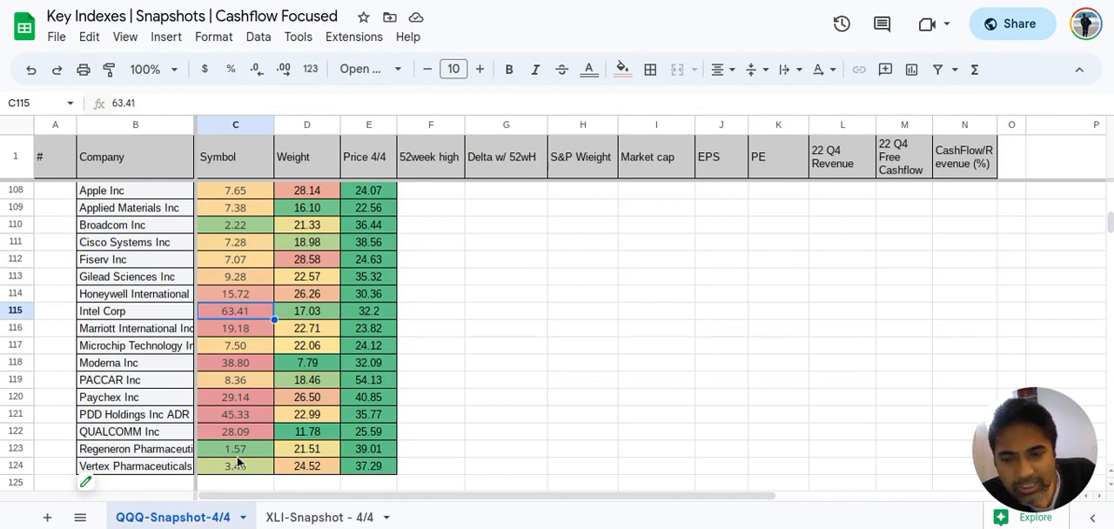
scroll(239, 461, up, 5)
scroll(240, 462, down, 4)
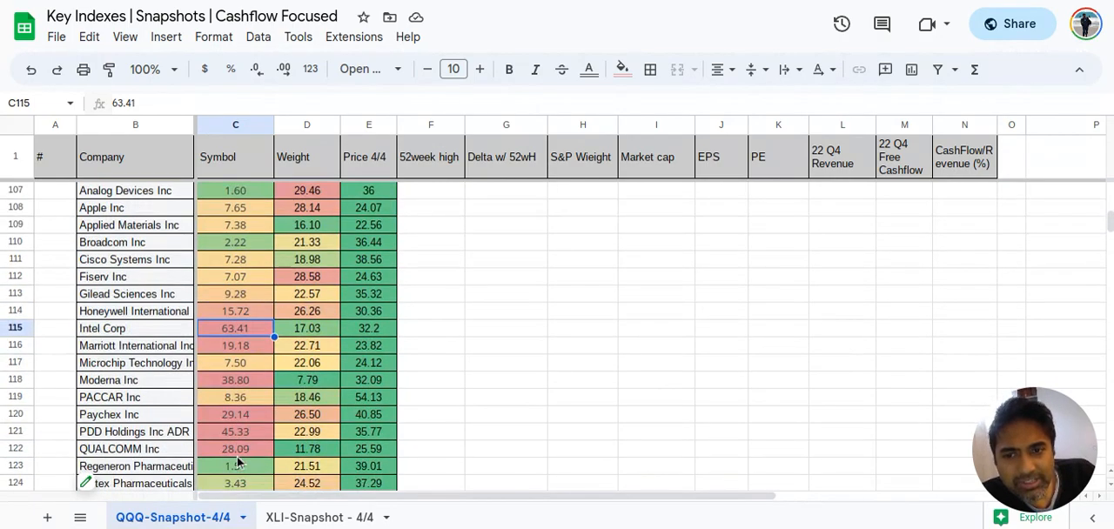
scroll(239, 463, up, 5)
scroll(240, 463, down, 5)
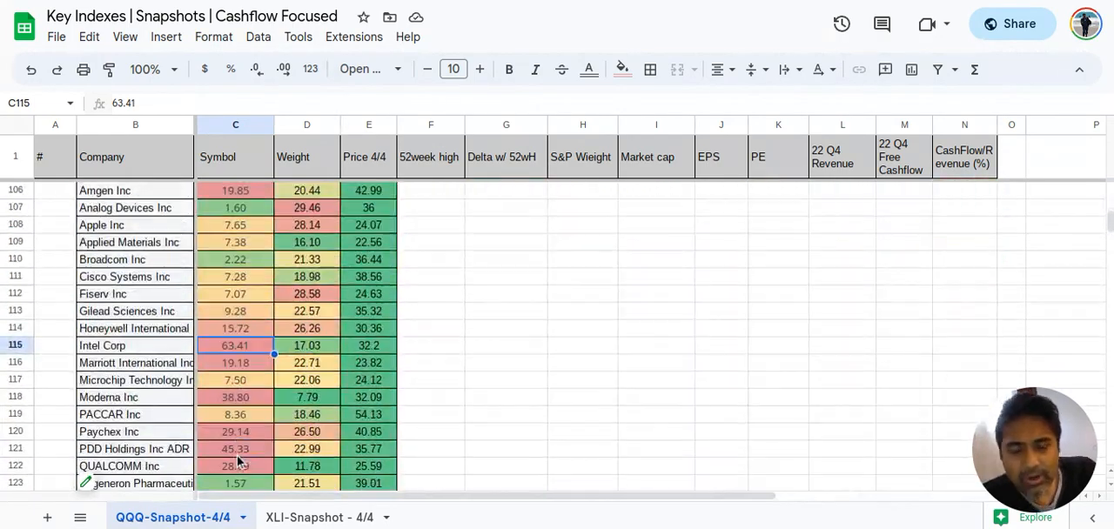
scroll(240, 462, up, 2)
scroll(237, 461, down, 3)
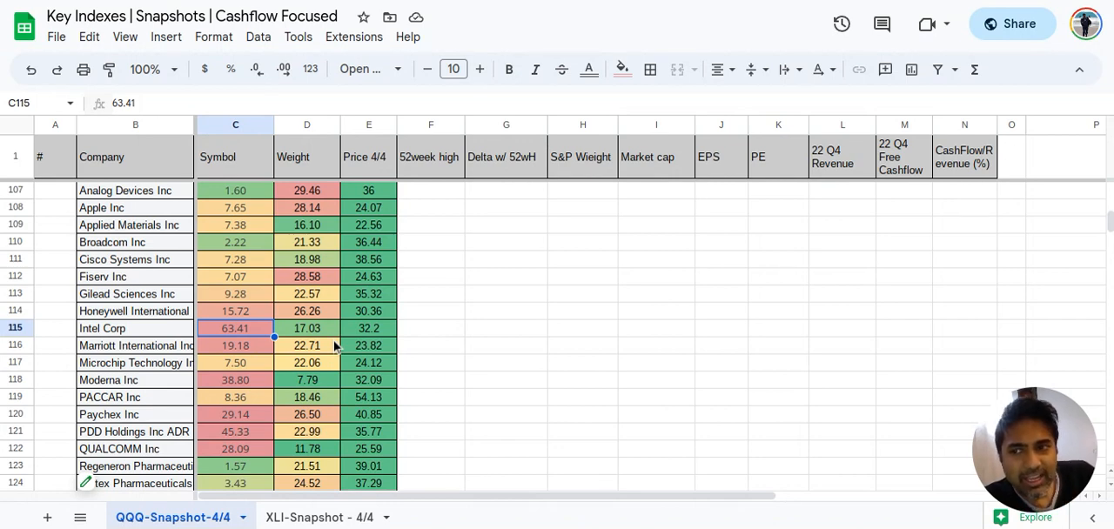
Examine Apple's Delta w/ 52wH, PE and CashFlow/Revenue (%) alongside the Analog Devices row in the pivot table
scroll(335, 346, up, 3)
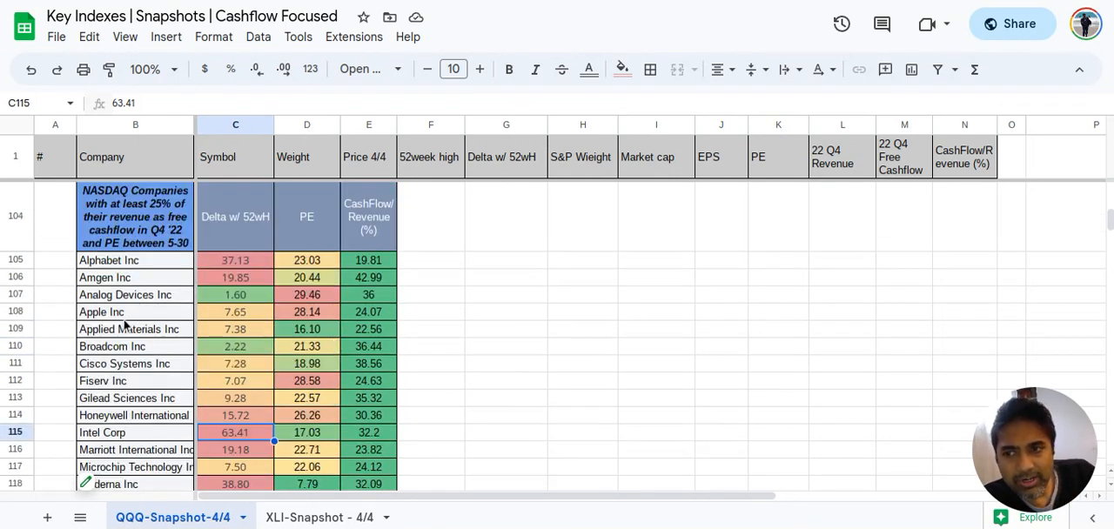
click(108, 314)
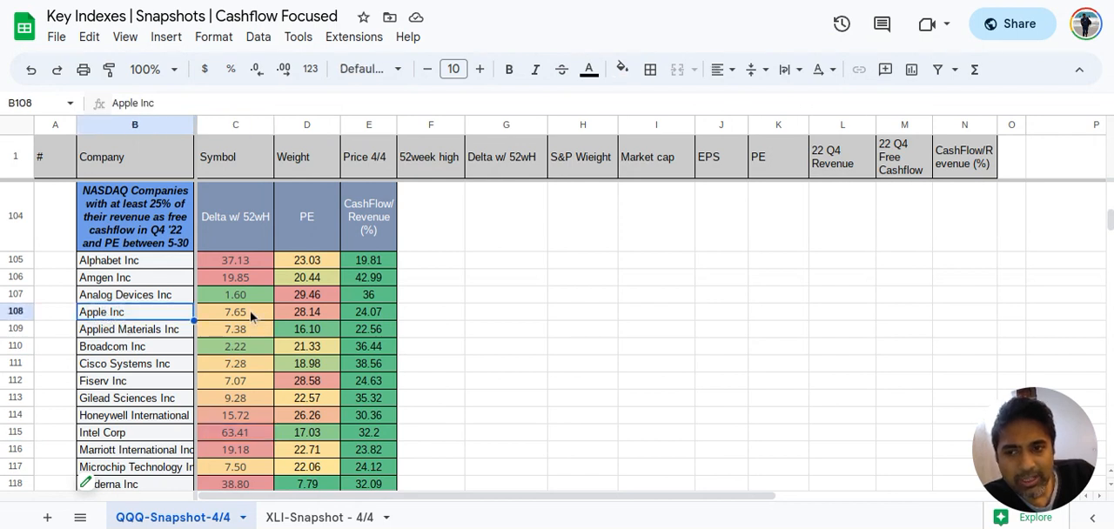
drag(238, 313, 392, 294)
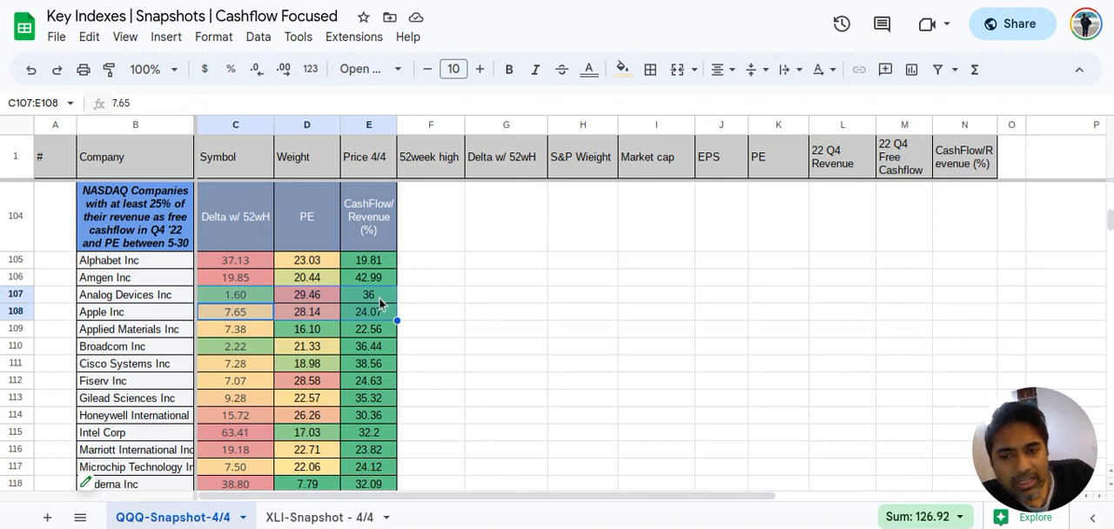
click(377, 297)
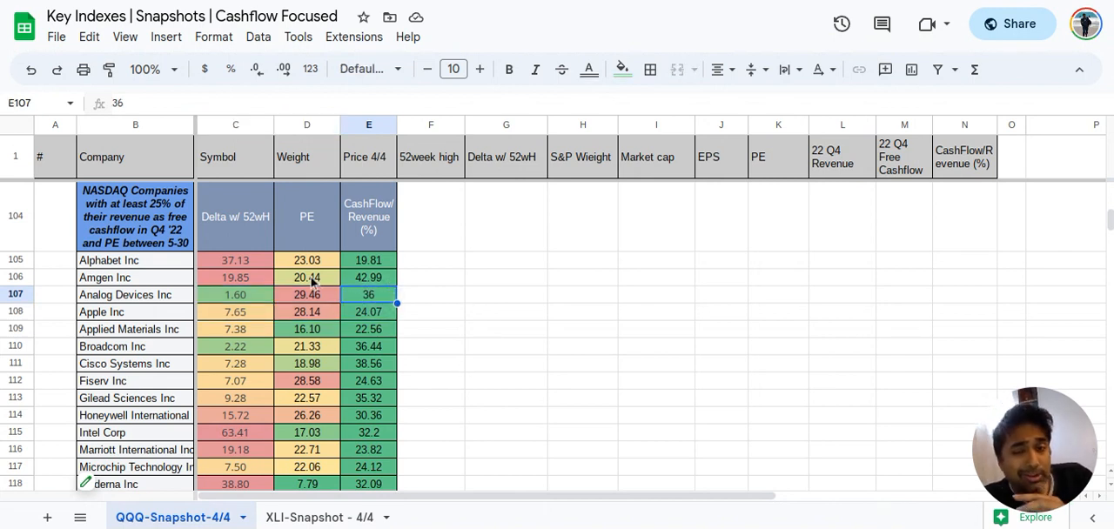
click(224, 316)
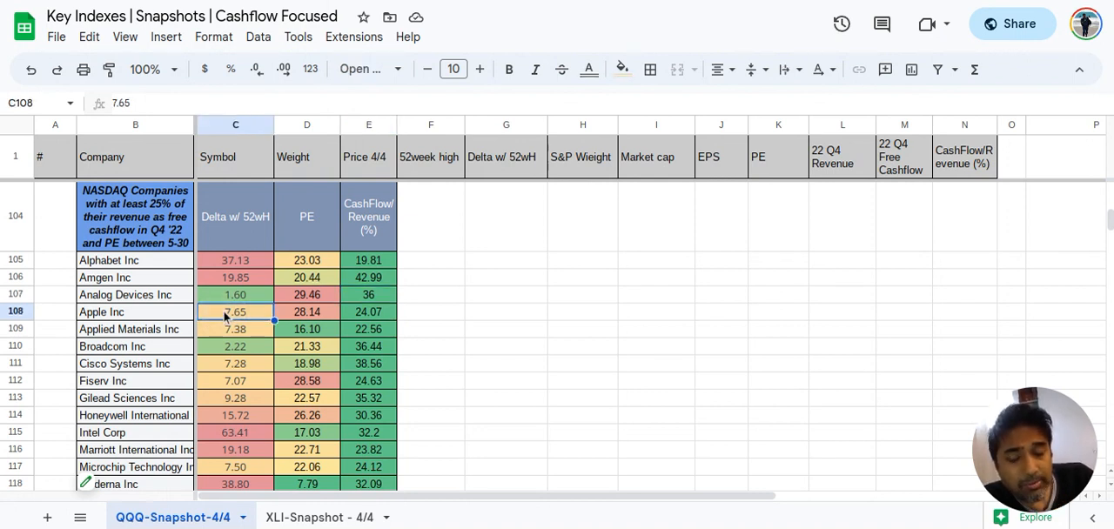
click(306, 319)
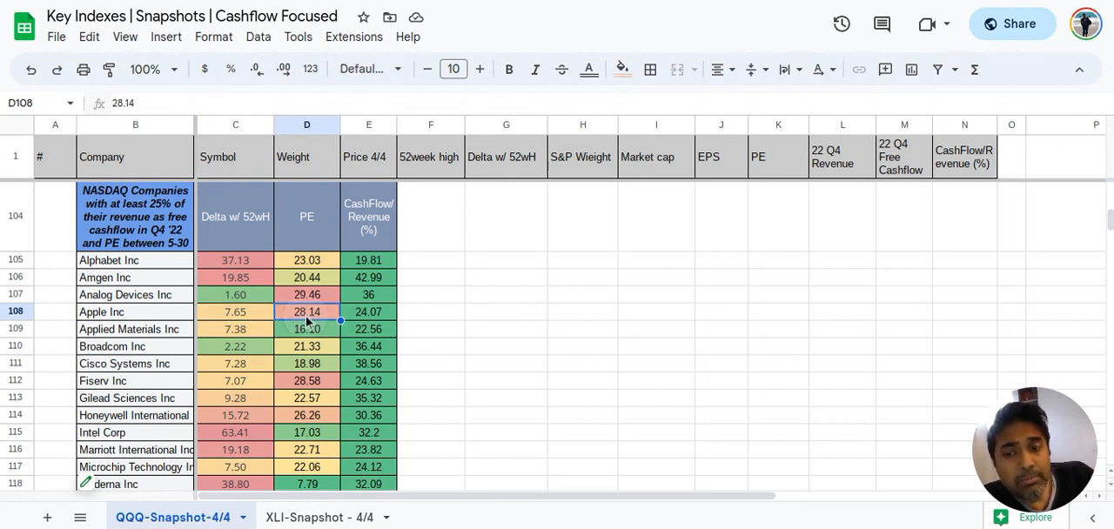
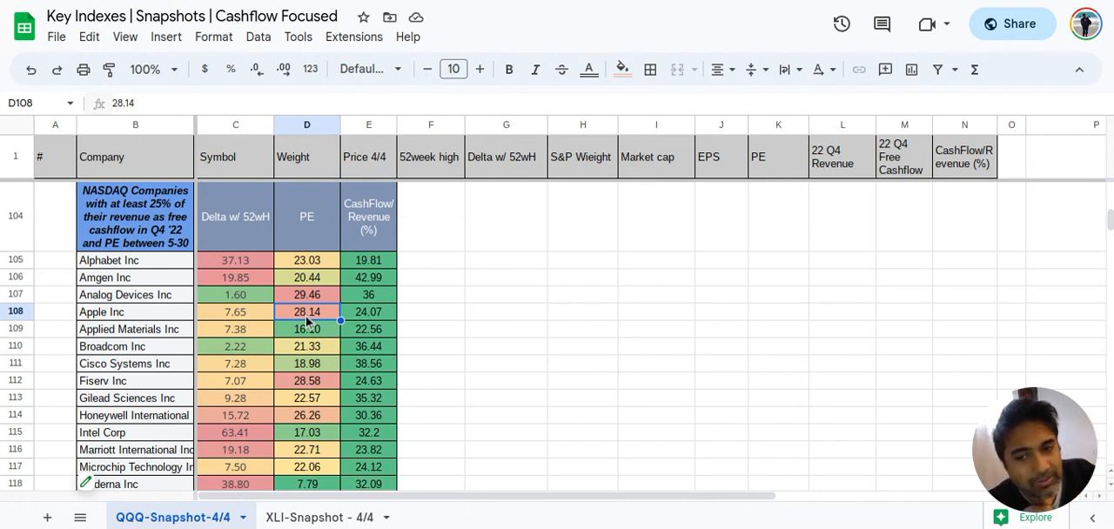
Glance at the XLI-Snapshot - 4/4 sheet, then review the CashFlow/Revenue (%) column across the QQQ-Snapshot-4/4 company list
click(300, 519)
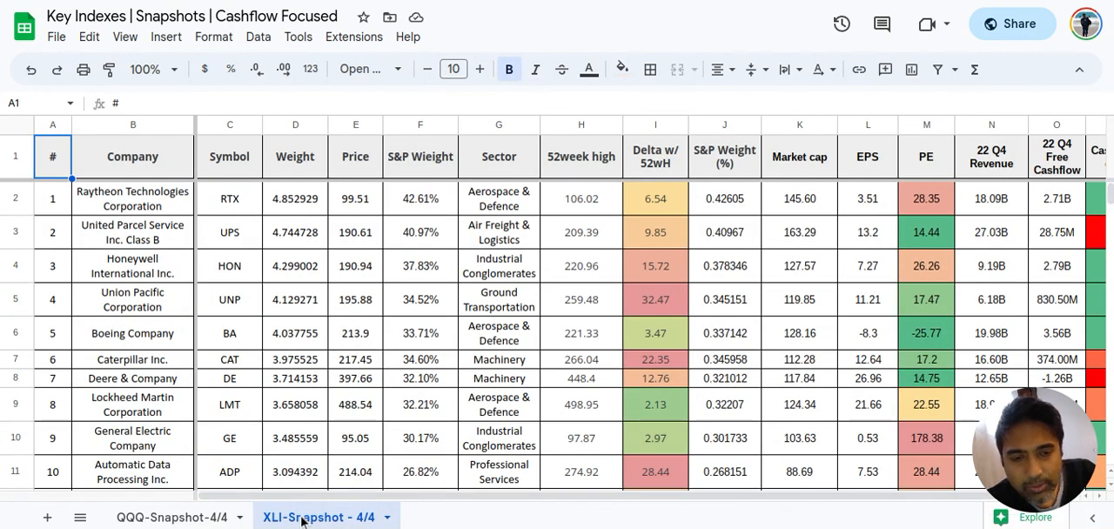
scroll(522, 362, right, 2)
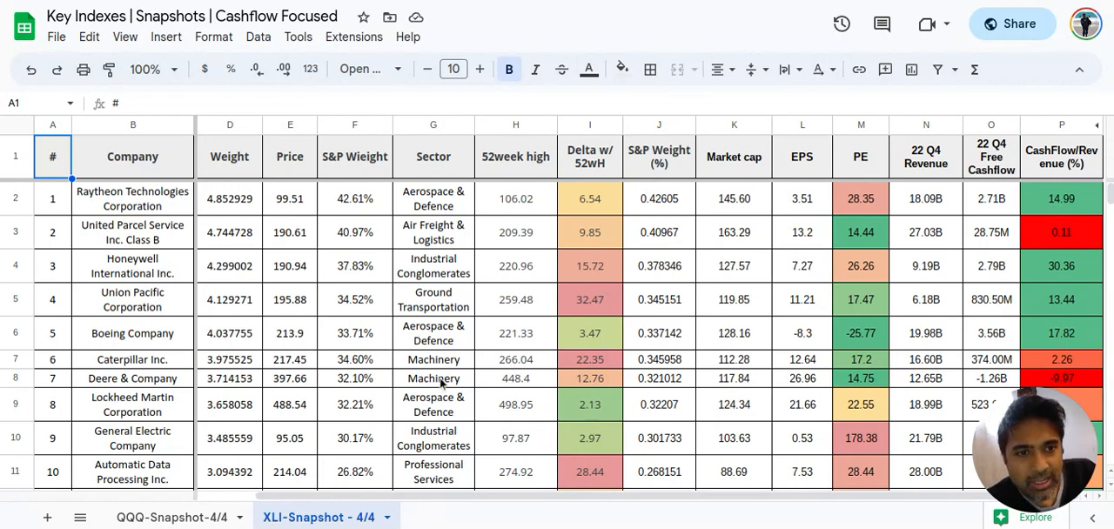
click(150, 518)
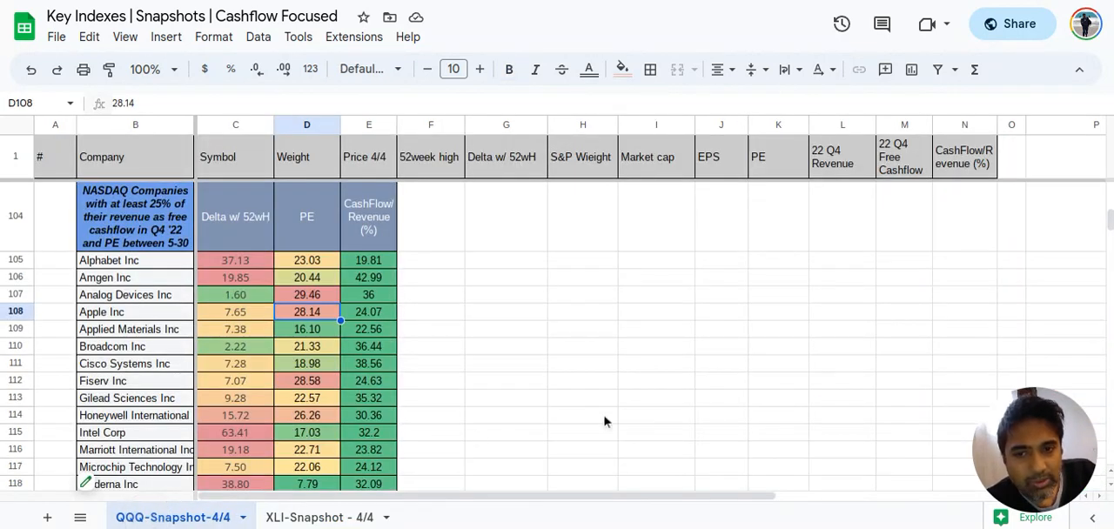
scroll(600, 297, up, 10)
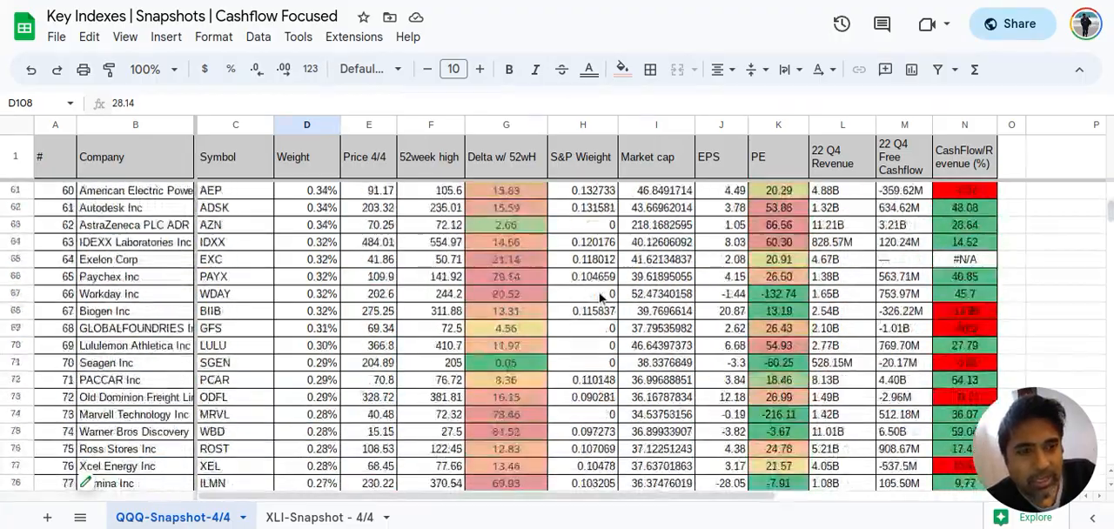
scroll(600, 297, up, 20)
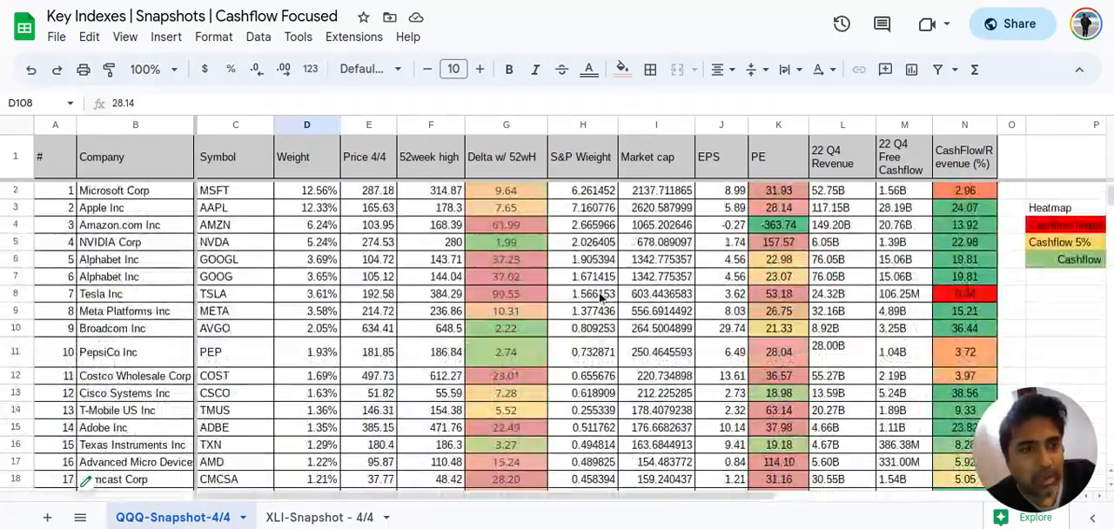
scroll(960, 253, down, 4)
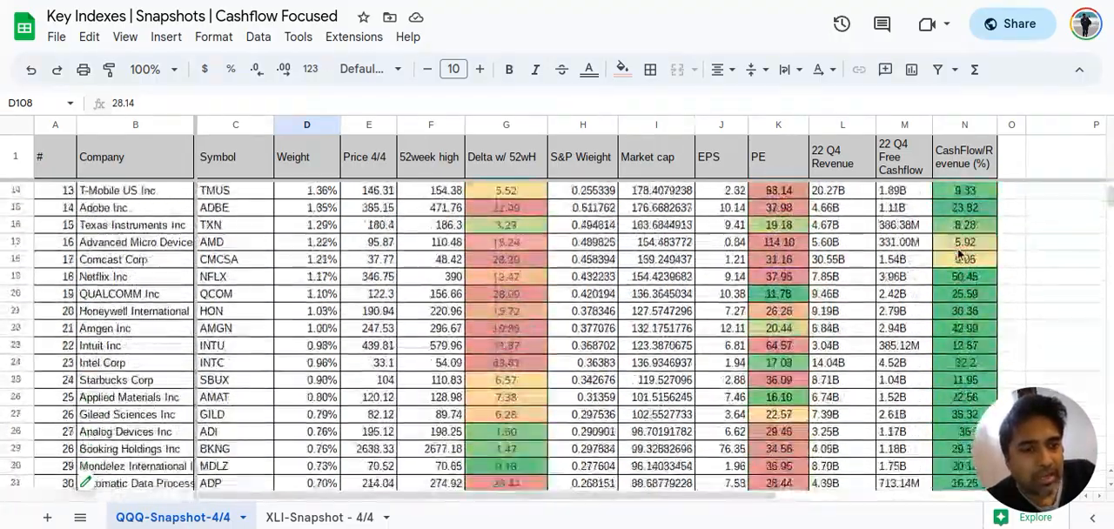
scroll(960, 253, down, 10)
scroll(961, 253, up, 8)
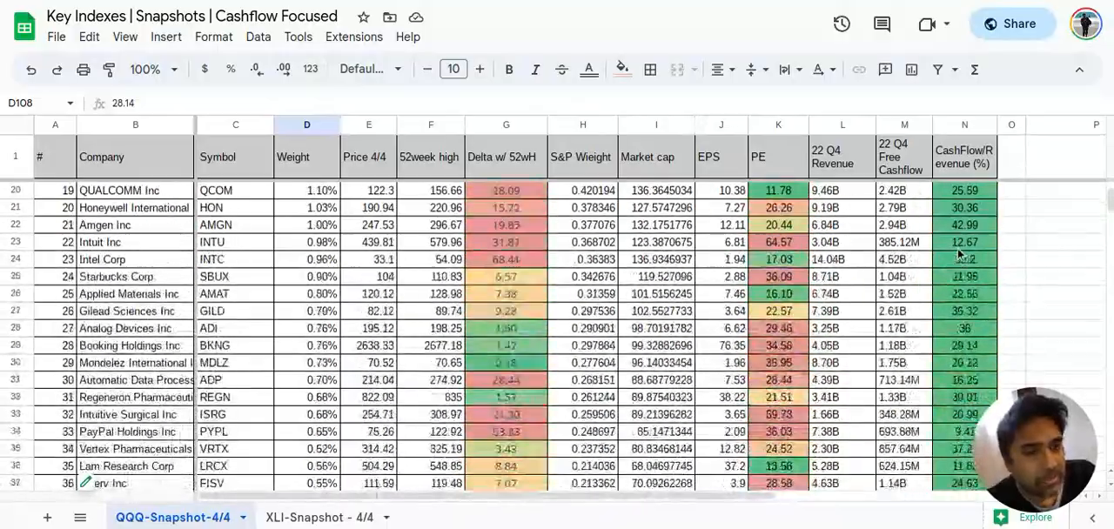
scroll(960, 253, up, 5)
scroll(960, 253, down, 10)
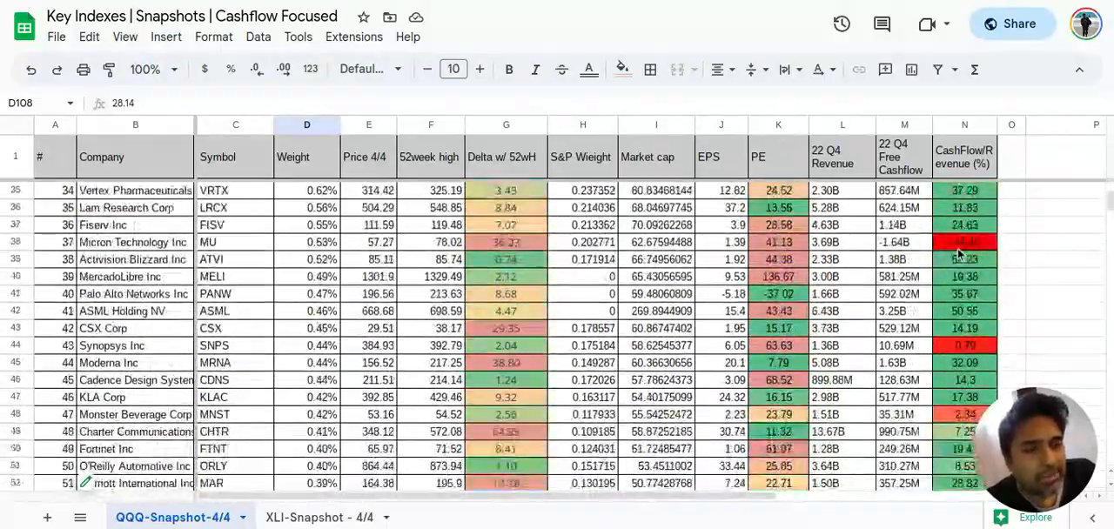
scroll(959, 252, down, 15)
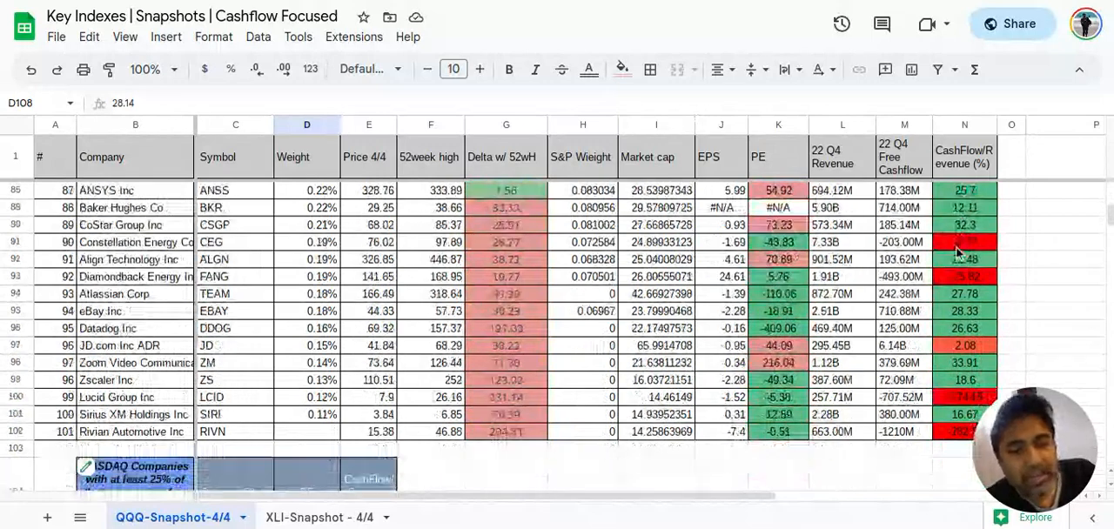
Examine the XLI-Snapshot - 4/4 company list from first to last row, including Sector, Delta w/ 52wH, PE and CashFlow/Revenue (%)
click(285, 518)
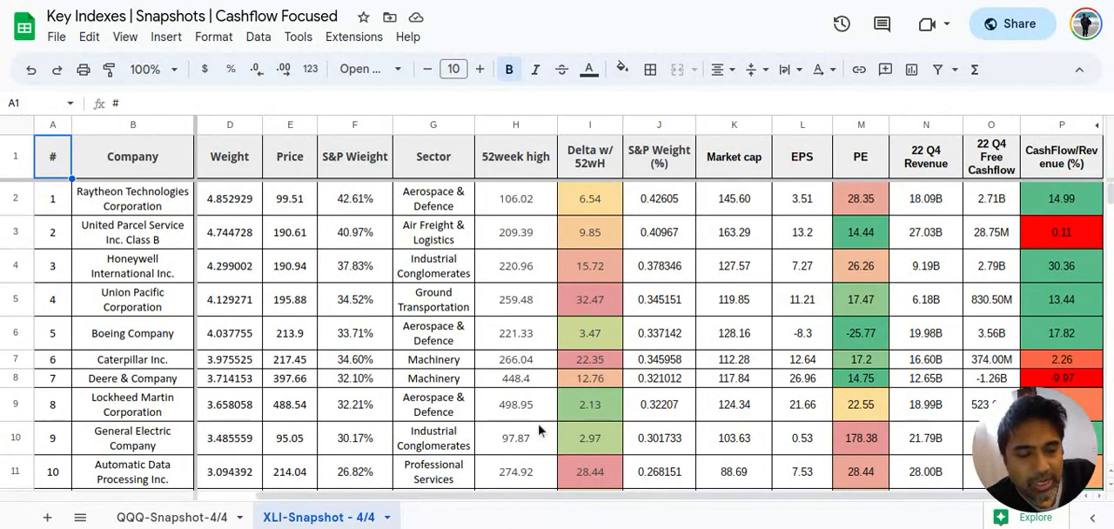
scroll(1037, 353, down, 5)
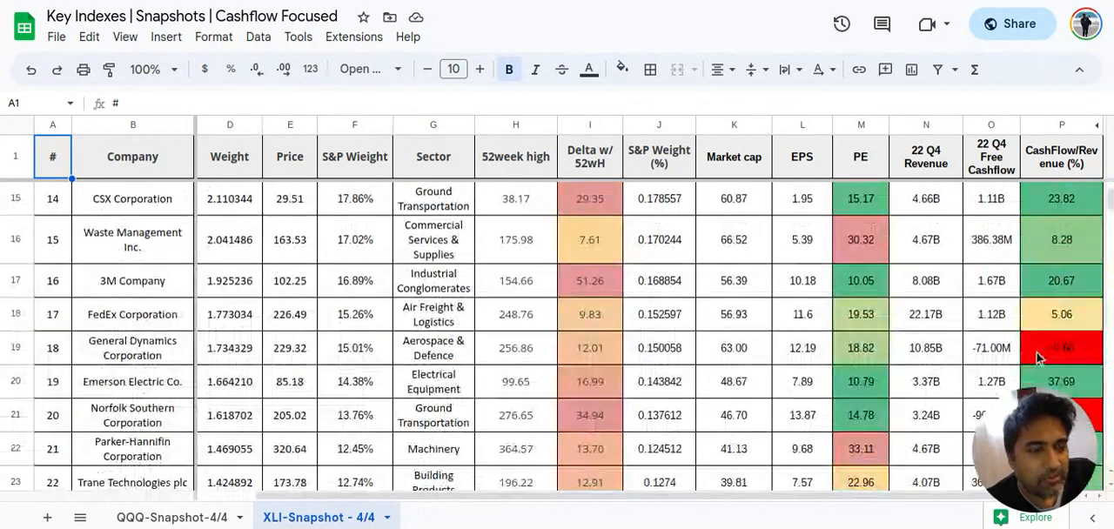
scroll(1037, 353, down, 3)
scroll(1037, 352, up, 5)
scroll(1037, 355, up, 3)
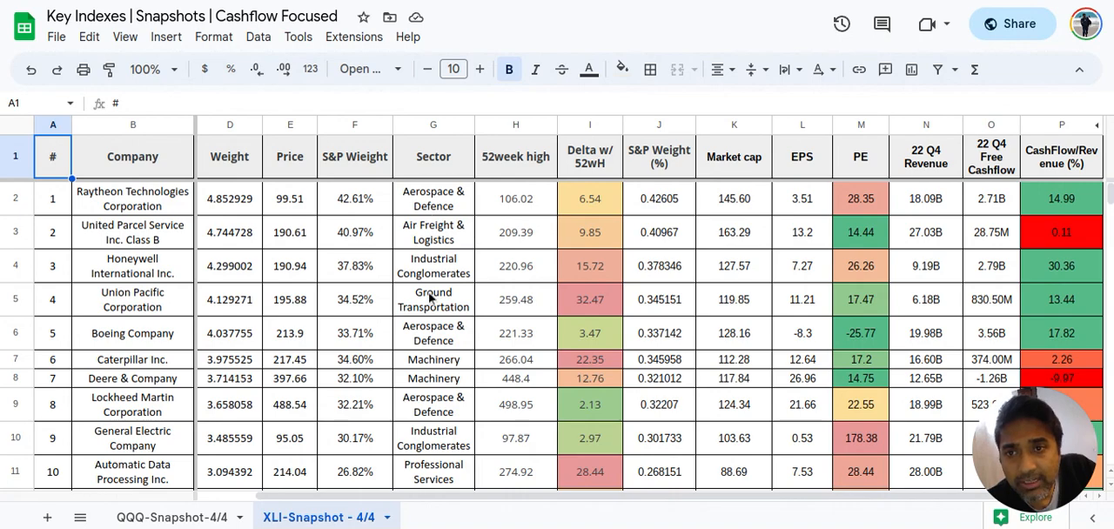
scroll(430, 297, down, 5)
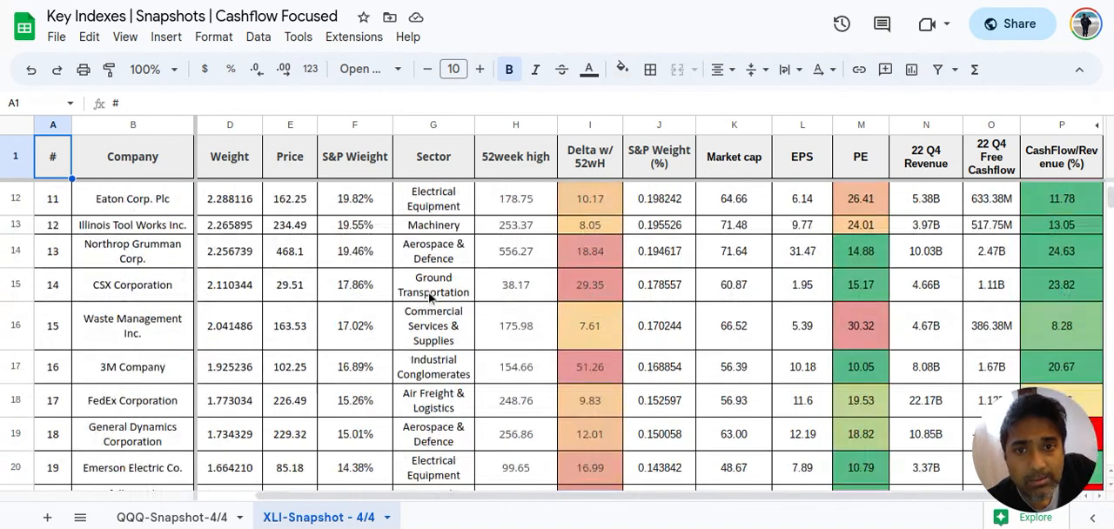
scroll(430, 297, down, 10)
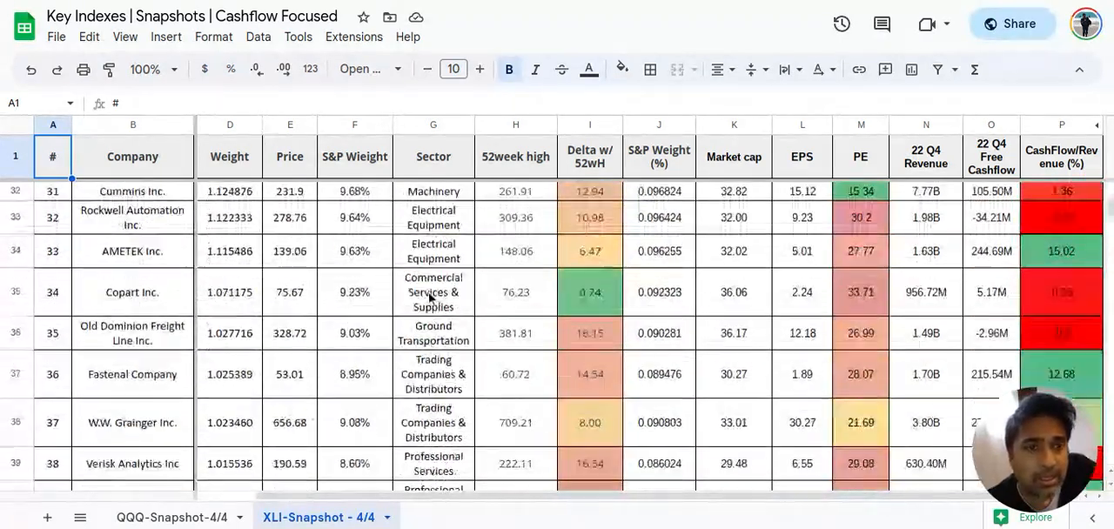
scroll(430, 297, down, 4)
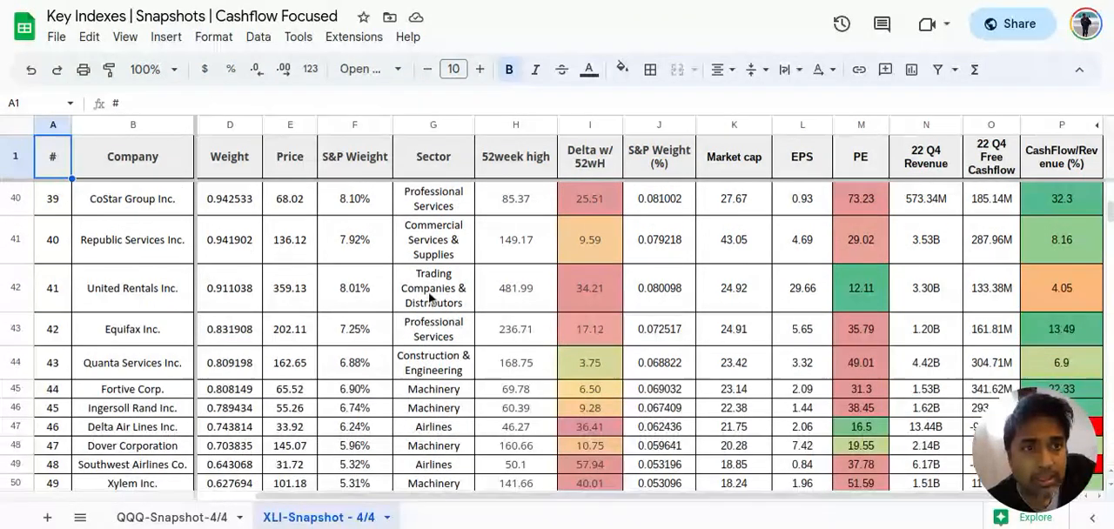
scroll(430, 297, down, 2)
scroll(430, 297, up, 20)
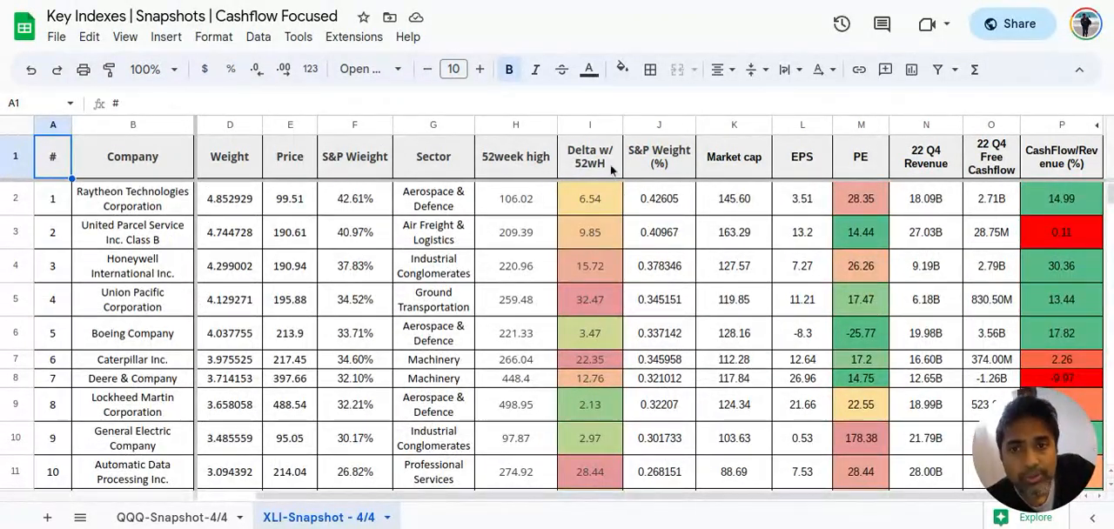
Apply the plain Number format with two decimals to the whole S&P Wieight column F of the XLI sheet
double_click(653, 152)
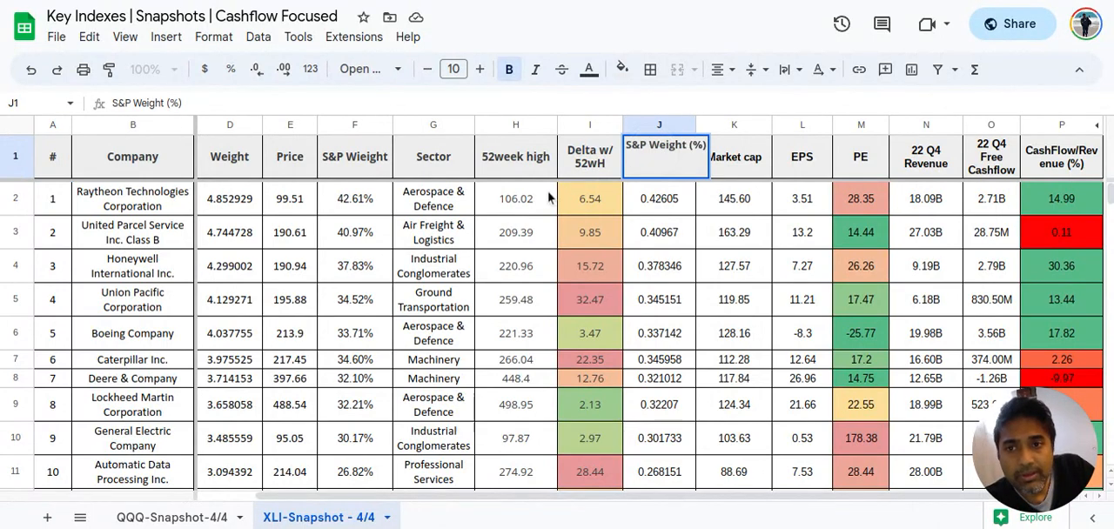
click(347, 165)
click(354, 128)
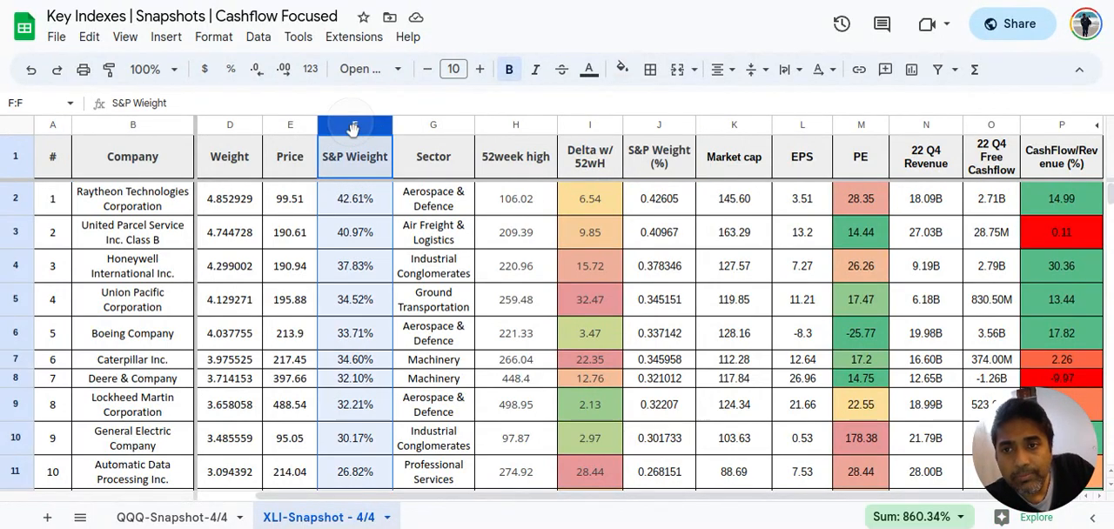
click(207, 37)
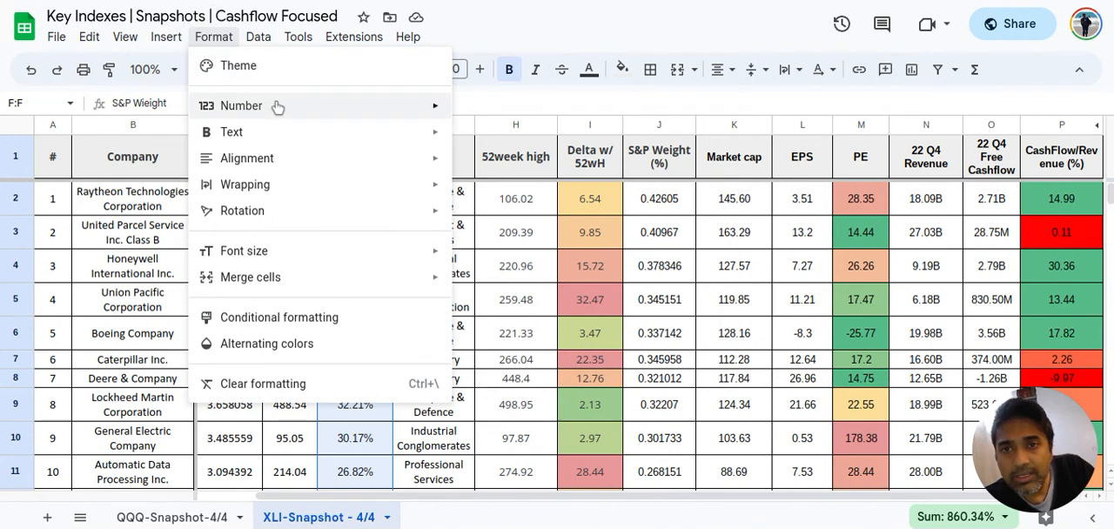
mouse_move(277, 107)
click(523, 150)
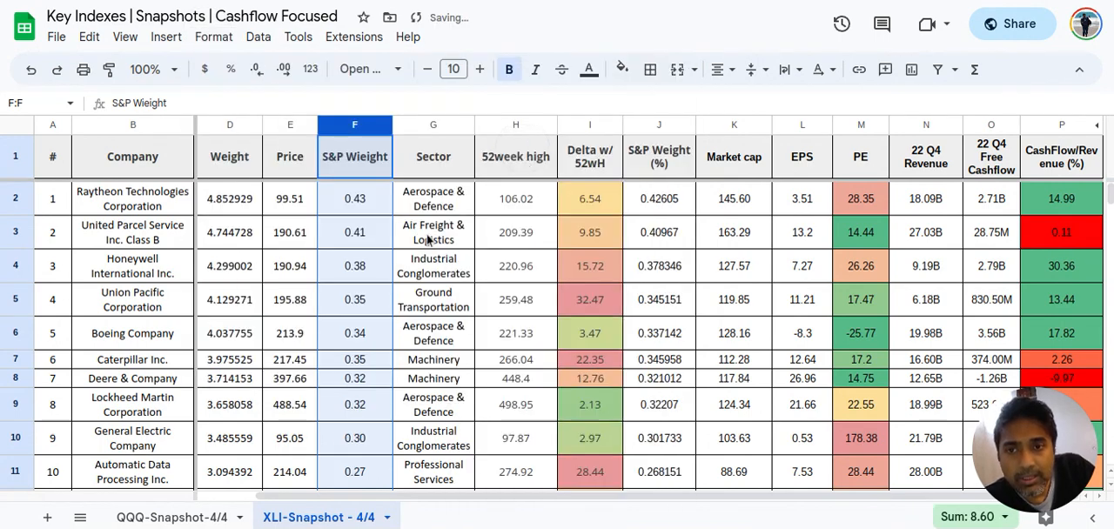
click(371, 199)
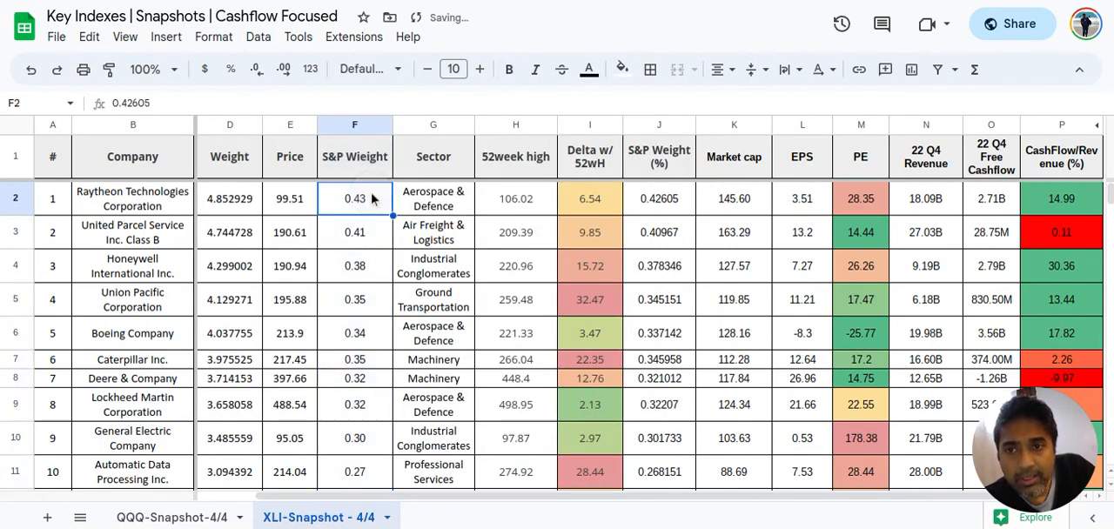
click(792, 203)
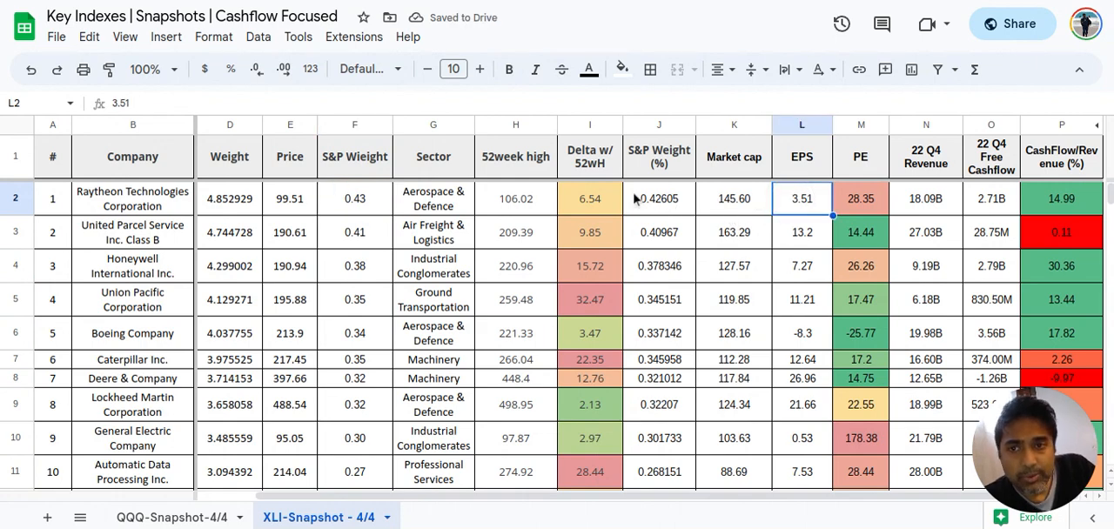
Correct the misspelled header in cell F1 to "S&P Weight"
double_click(356, 155)
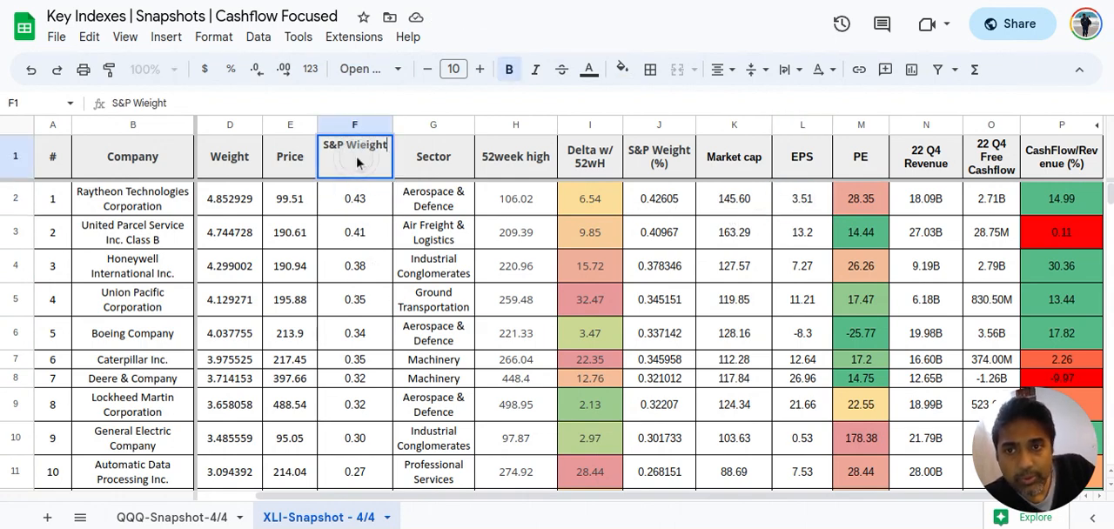
click(360, 145)
key(BackSpace)
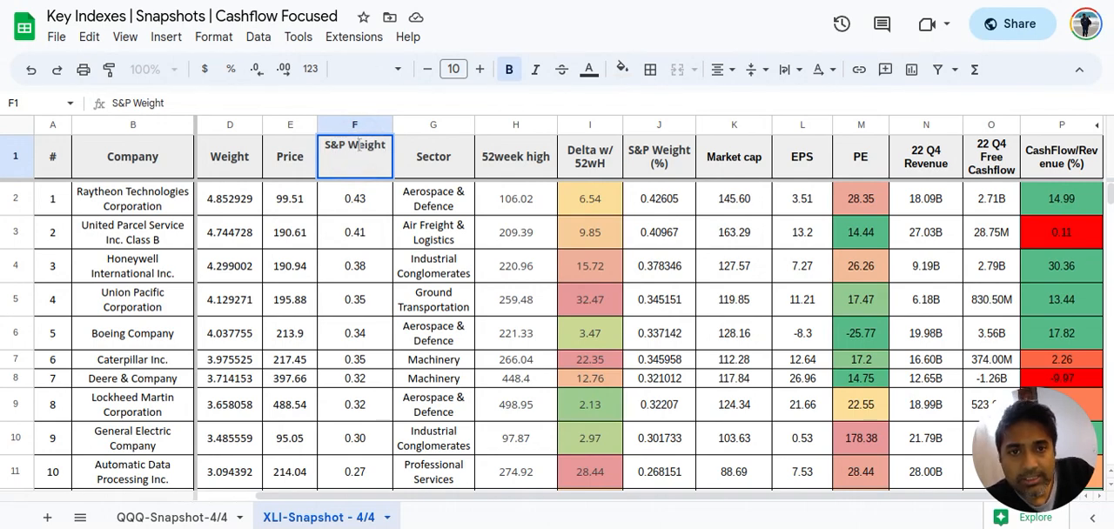
key(Return)
double_click(641, 155)
click(636, 146)
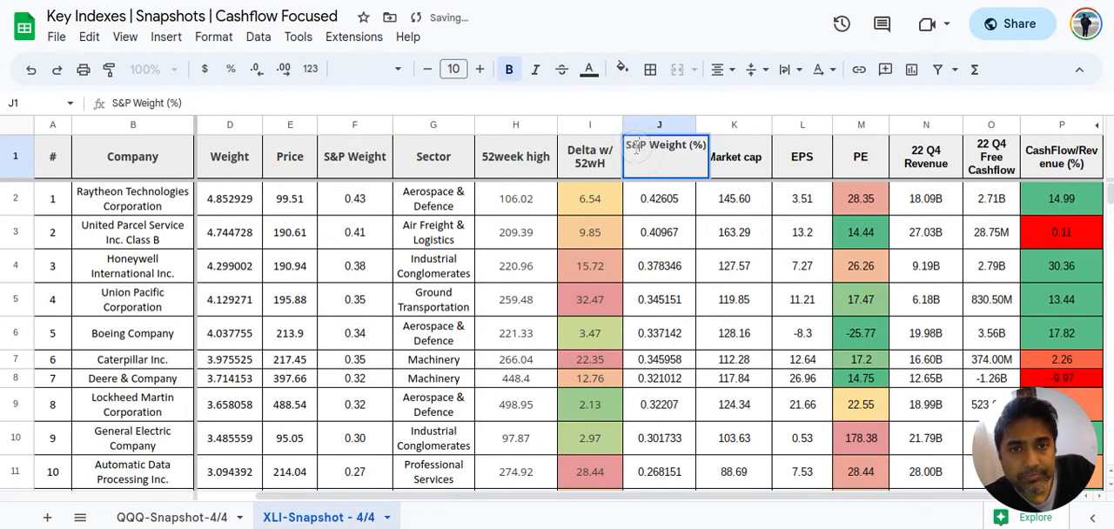
key(Delete)
text(QQQ)
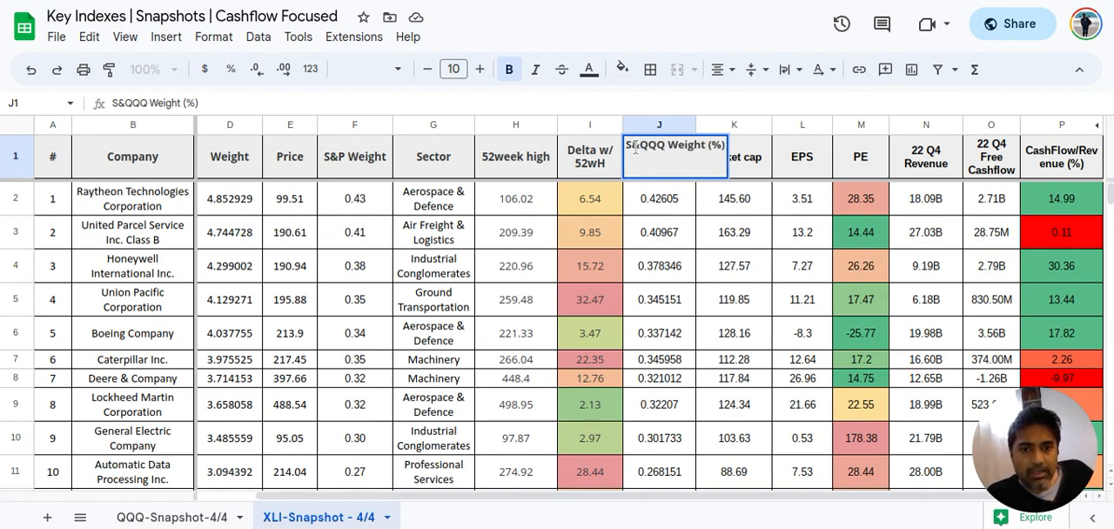
key(Escape)
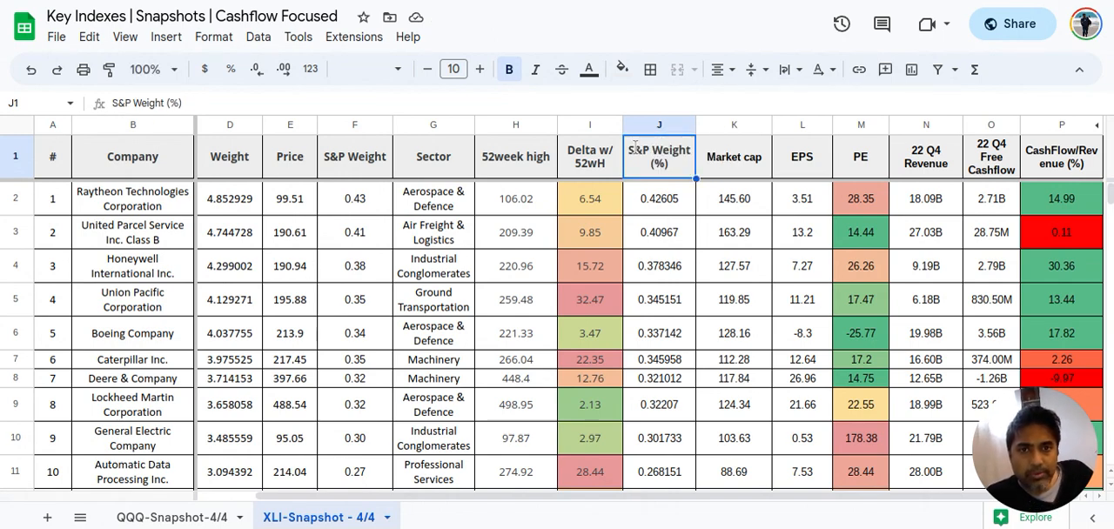
Delete the redundant S&P Weight (%) column J from the XLI sheet
click(669, 201)
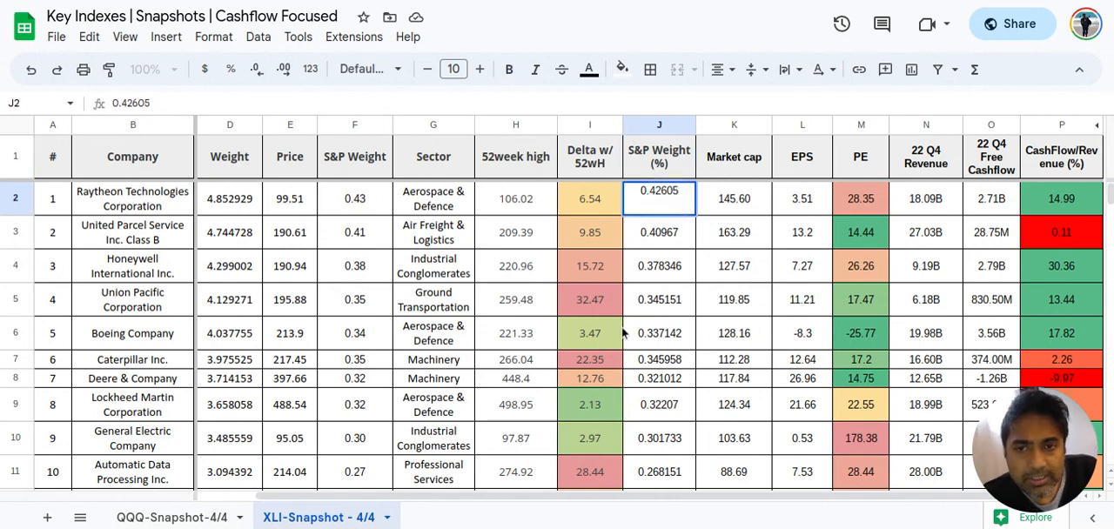
scroll(639, 437, down, 5)
scroll(638, 438, up, 5)
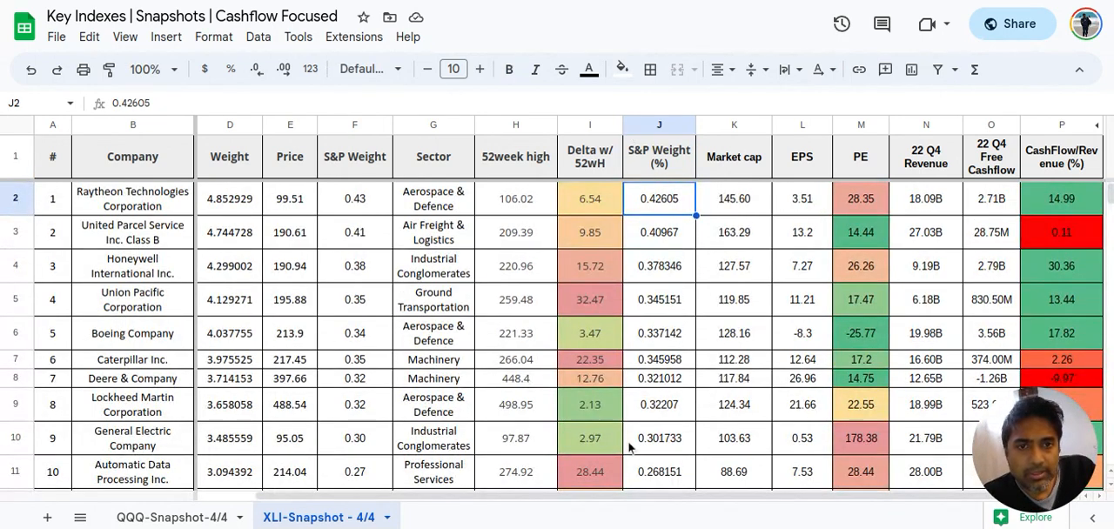
click(659, 129)
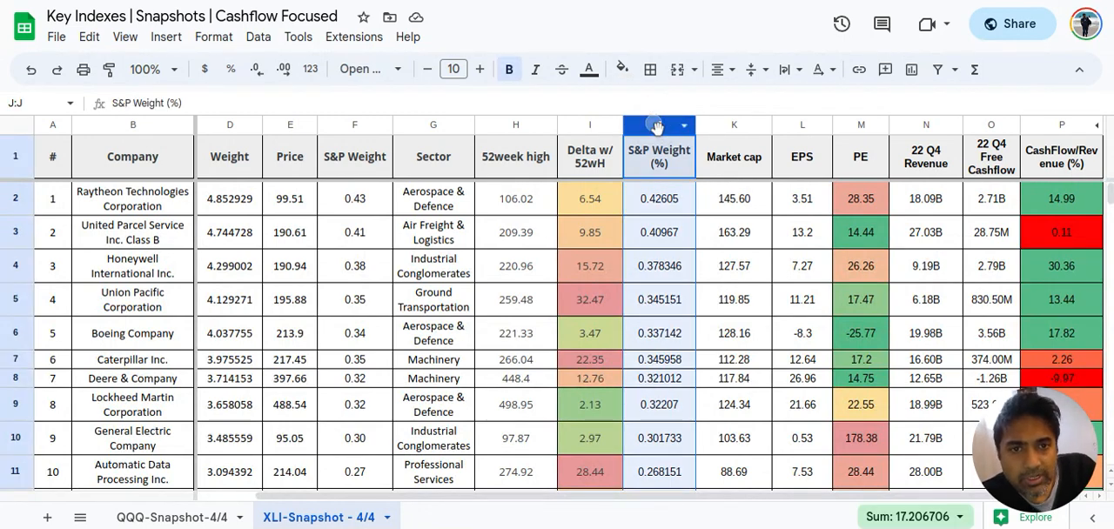
right_click(653, 119)
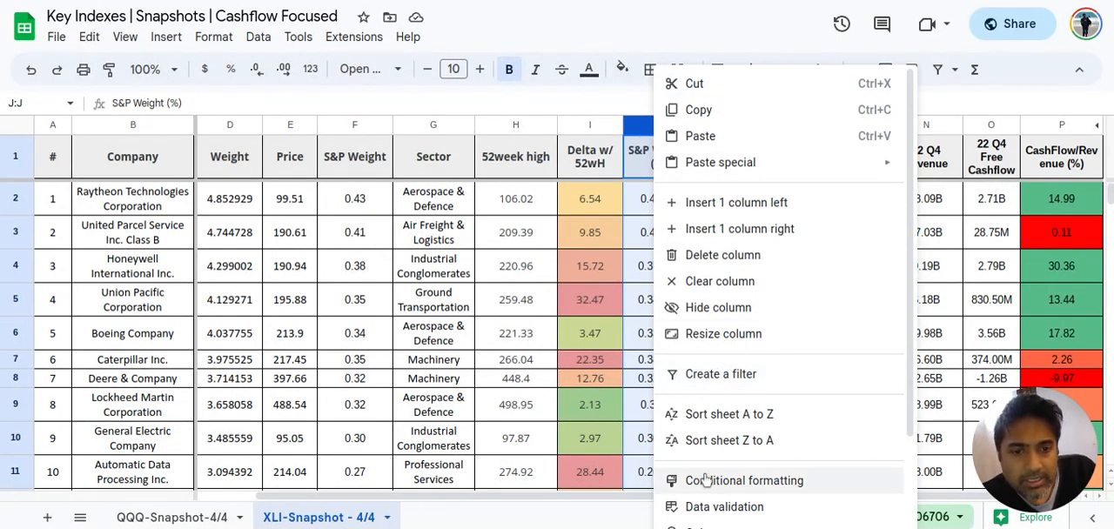
click(758, 255)
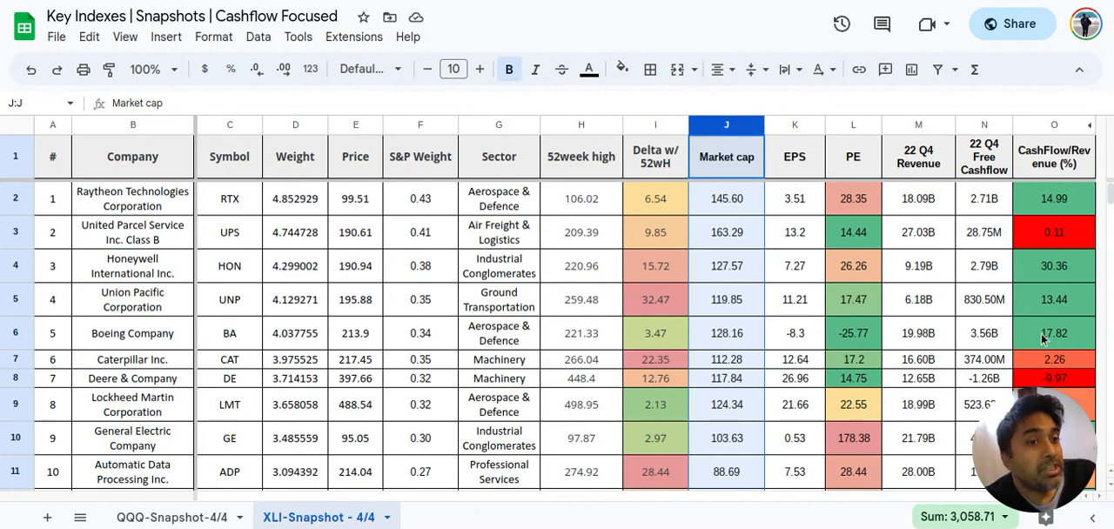
Review the XLI companies' PE, 22 Q4 Free Cashflow and CashFlow/Revenue (%) figures down the list and back up
scroll(1042, 341, down, 9)
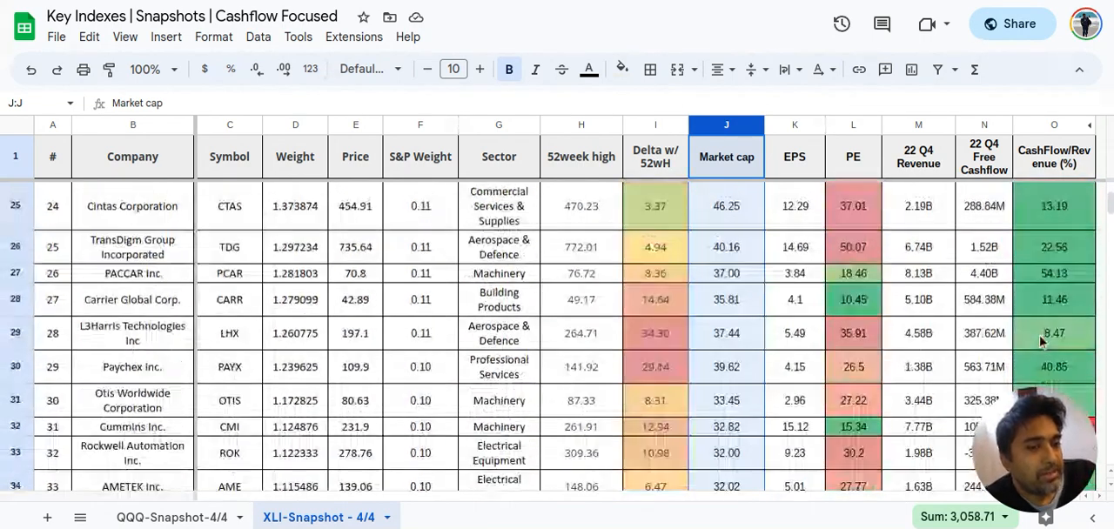
scroll(1043, 342, up, 3)
scroll(1055, 266, down, 2)
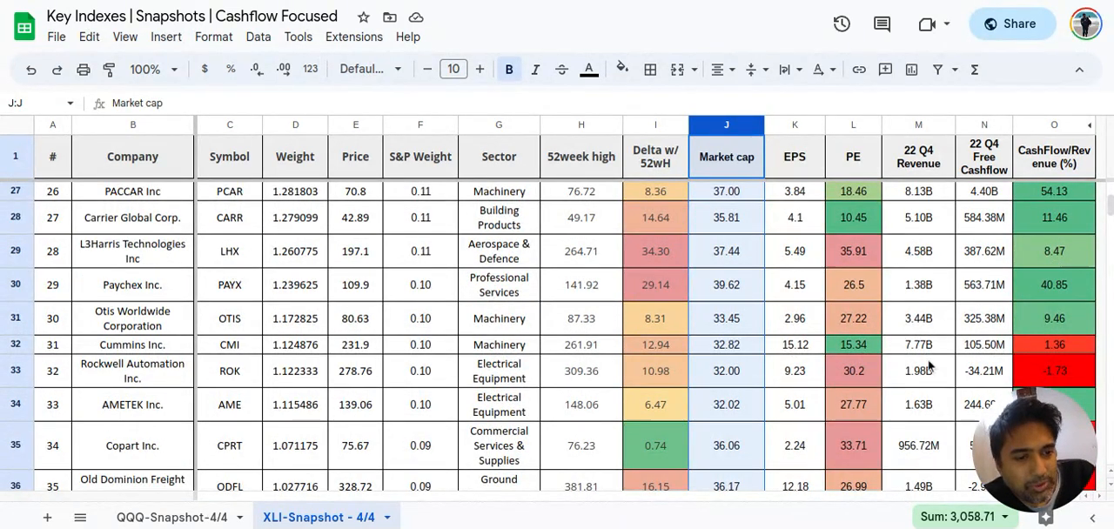
scroll(653, 410, up, 8)
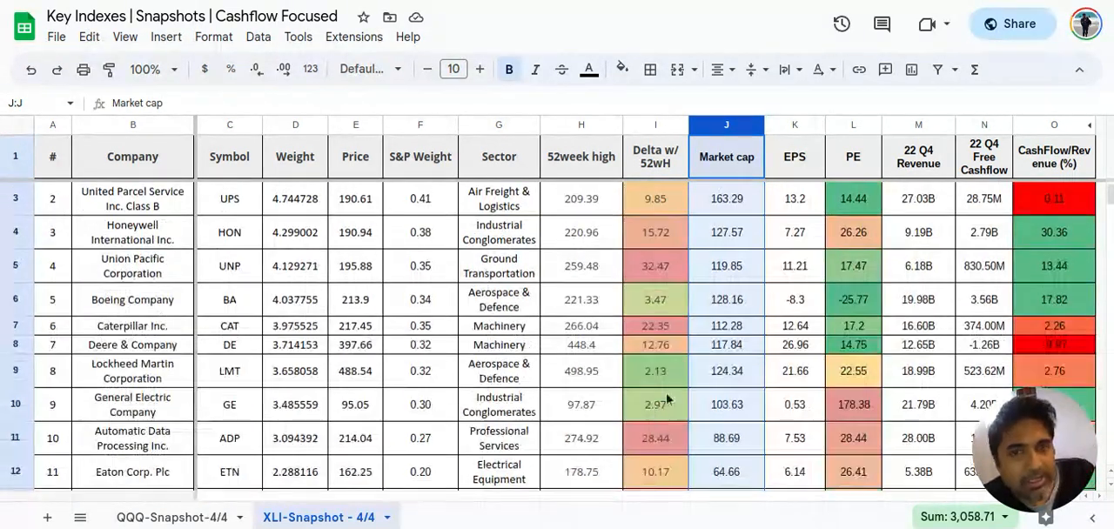
Add a conditional format rule to the Market cap range J1:J1000 with the default green fill for cells that are not empty
click(216, 37)
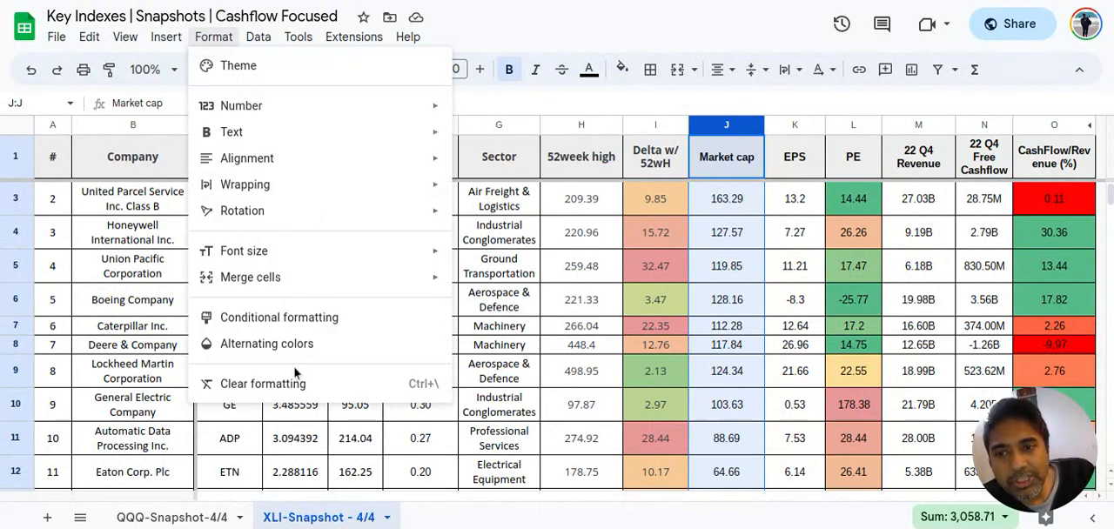
click(311, 318)
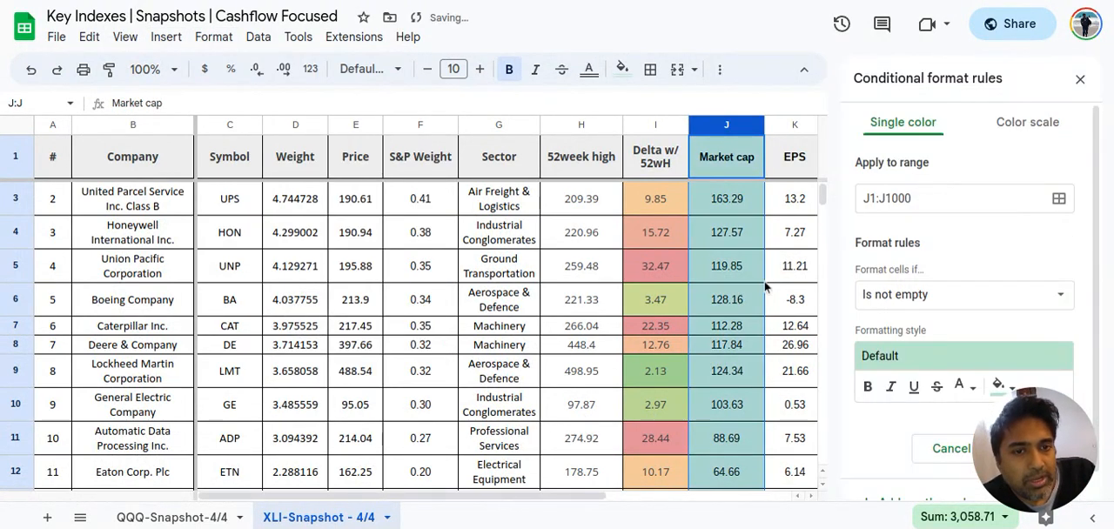
click(749, 246)
scroll(748, 246, right, 5)
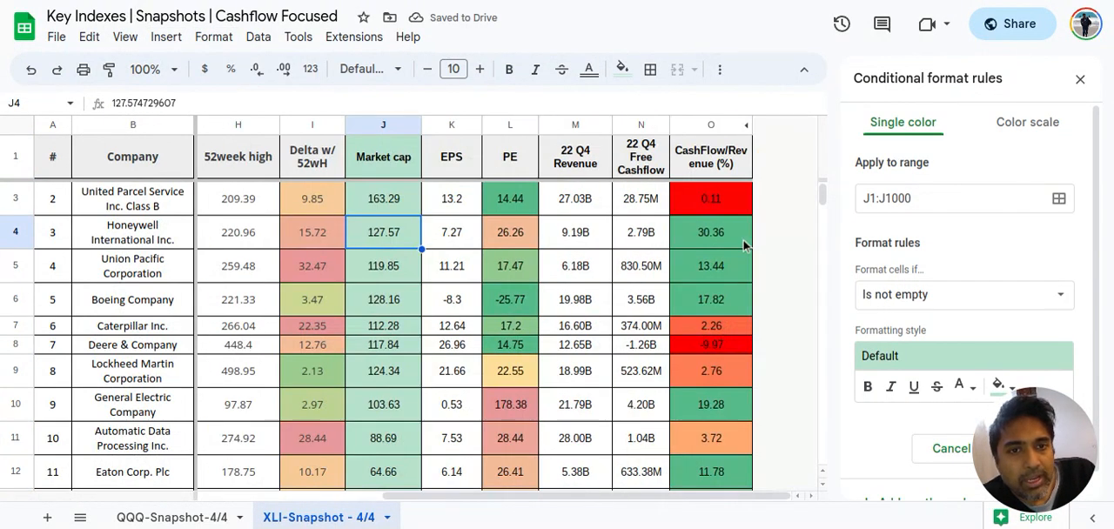
Examine the color scale rule on the CashFlow/Revenue (%) column, including its minpoint, midpoint and maxpoint, and close the rules
click(722, 234)
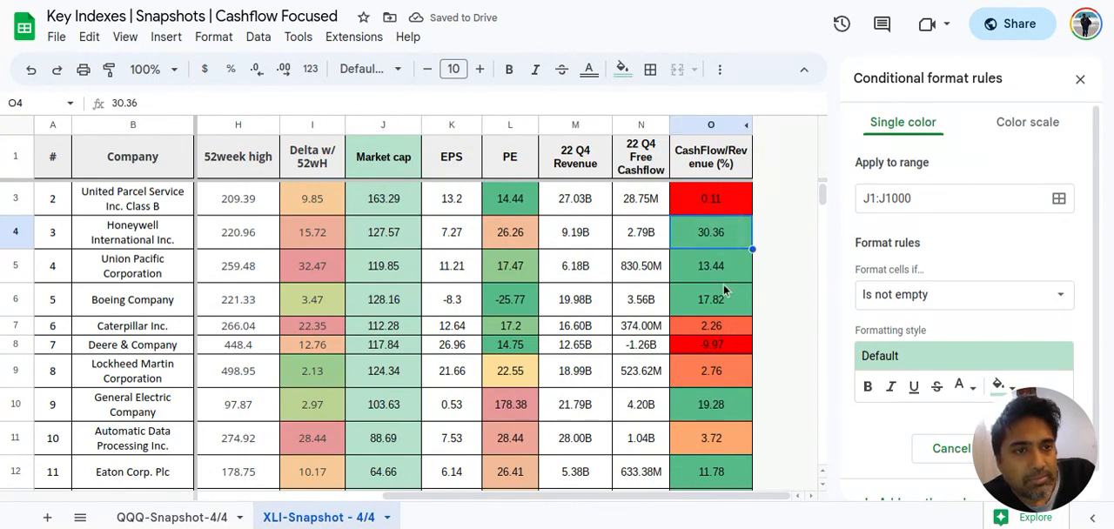
click(1080, 78)
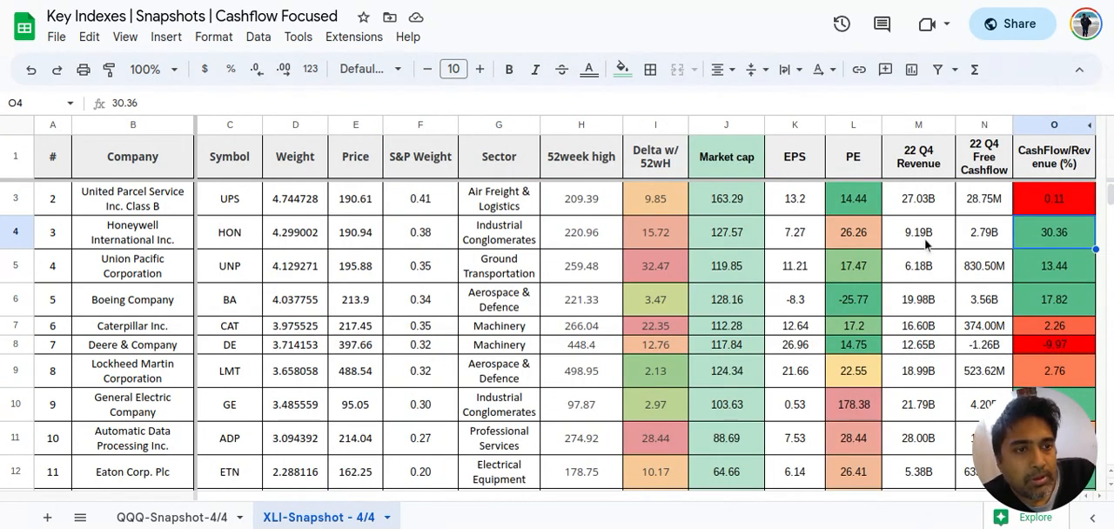
click(213, 37)
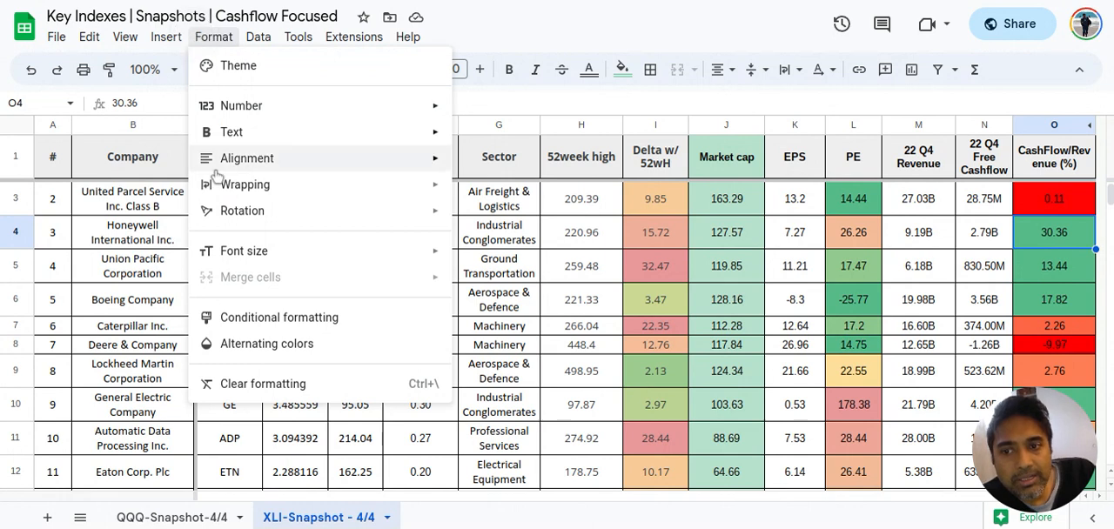
click(242, 319)
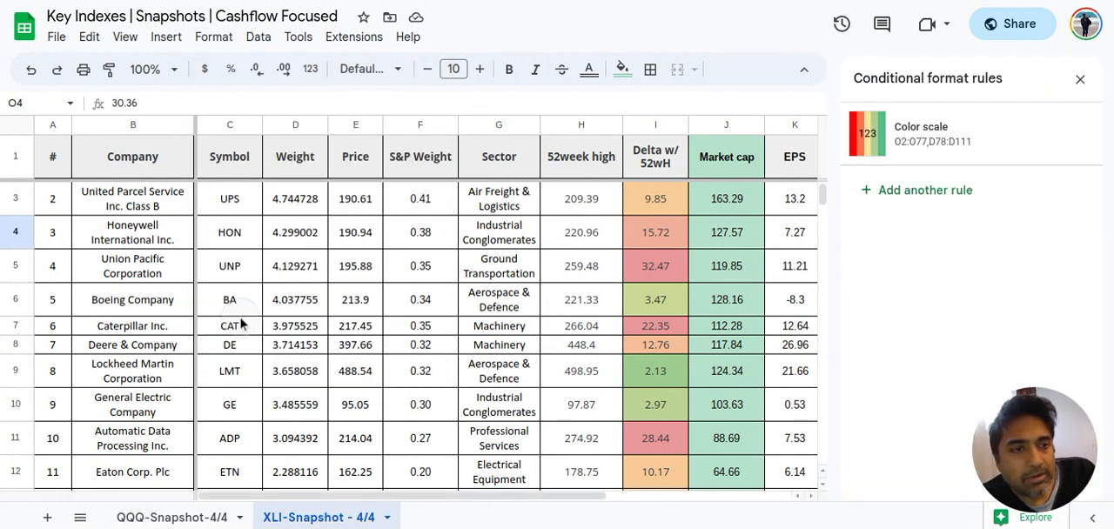
click(943, 148)
scroll(993, 348, down, 2)
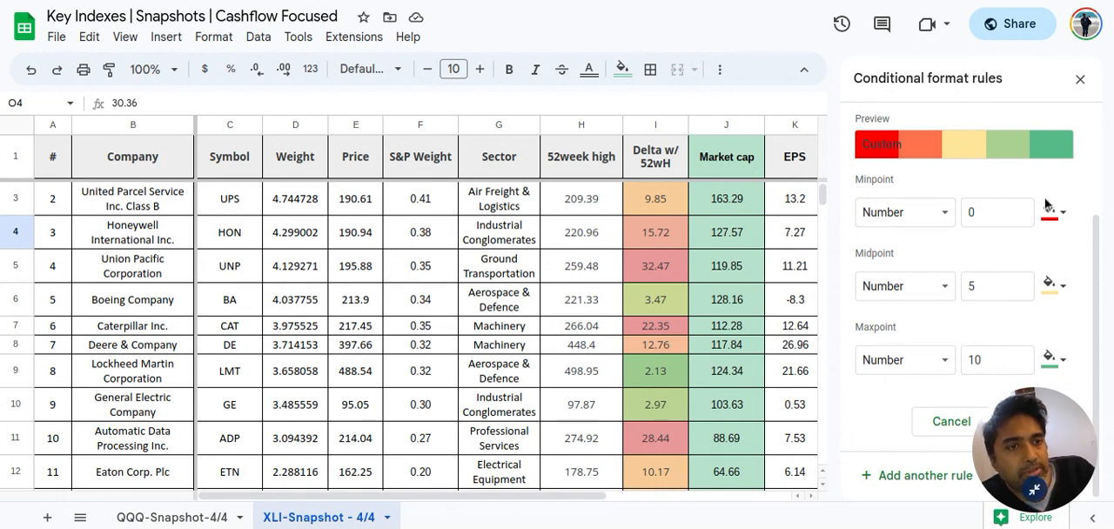
click(1081, 80)
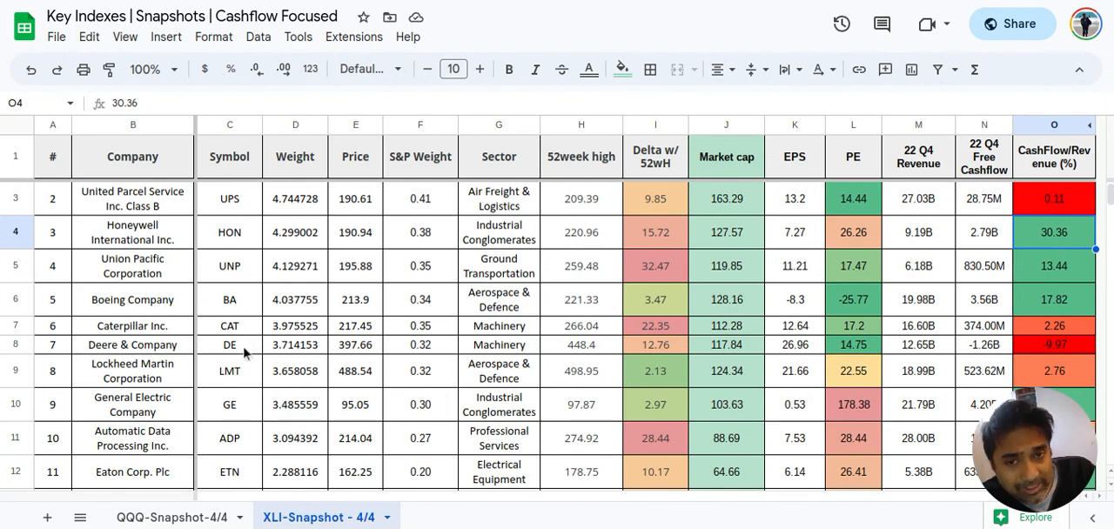
Open the editor of the Industrial Companies pivot table that sits below the XLI company list
scroll(243, 353, down, 10)
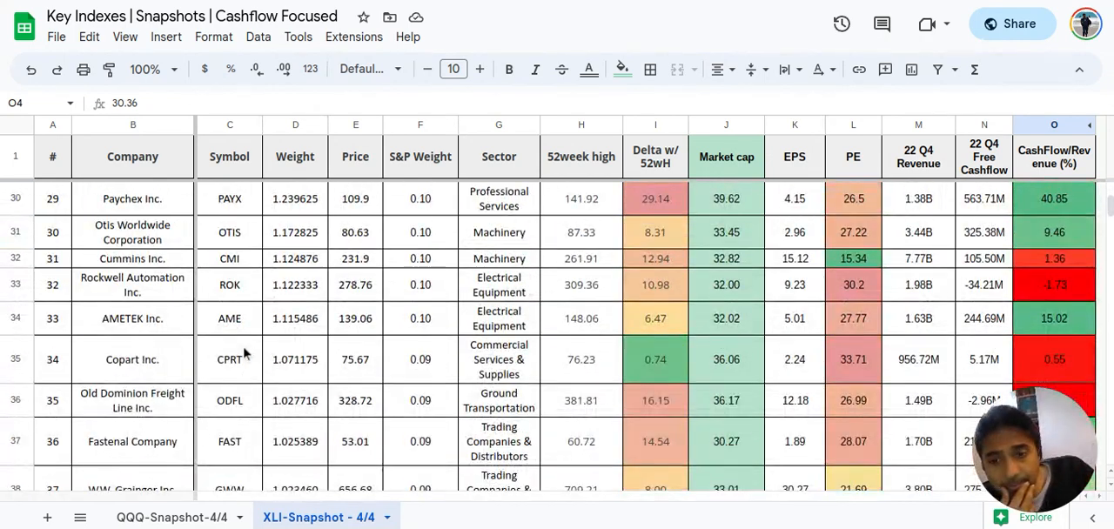
scroll(244, 353, down, 7)
scroll(244, 353, down, 10)
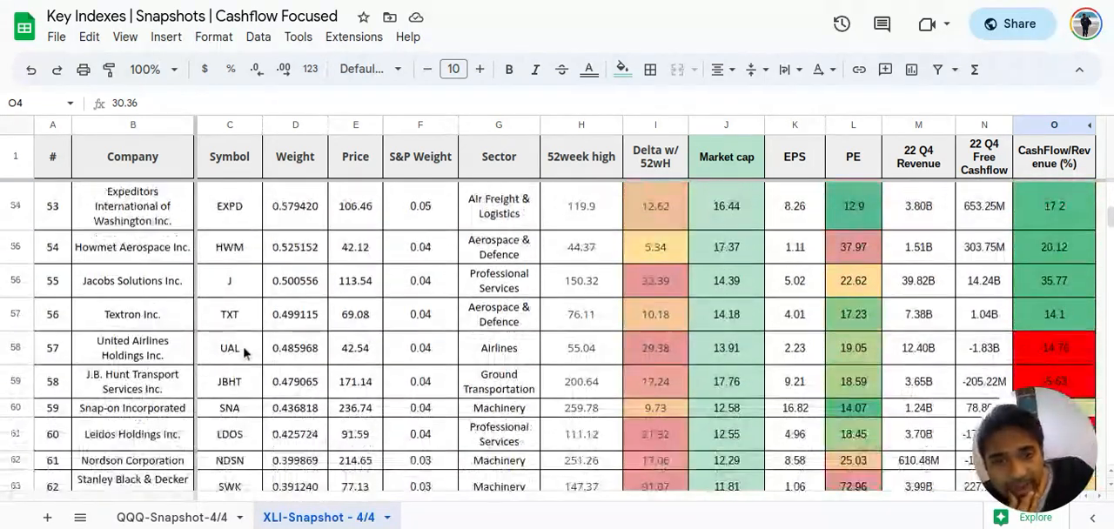
scroll(244, 352, up, 1)
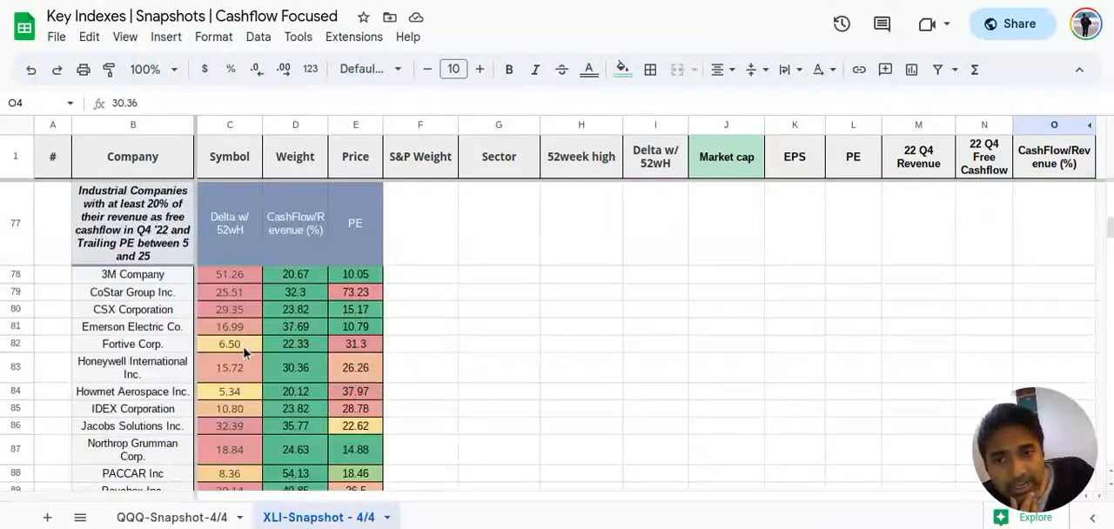
scroll(349, 398, down, 1)
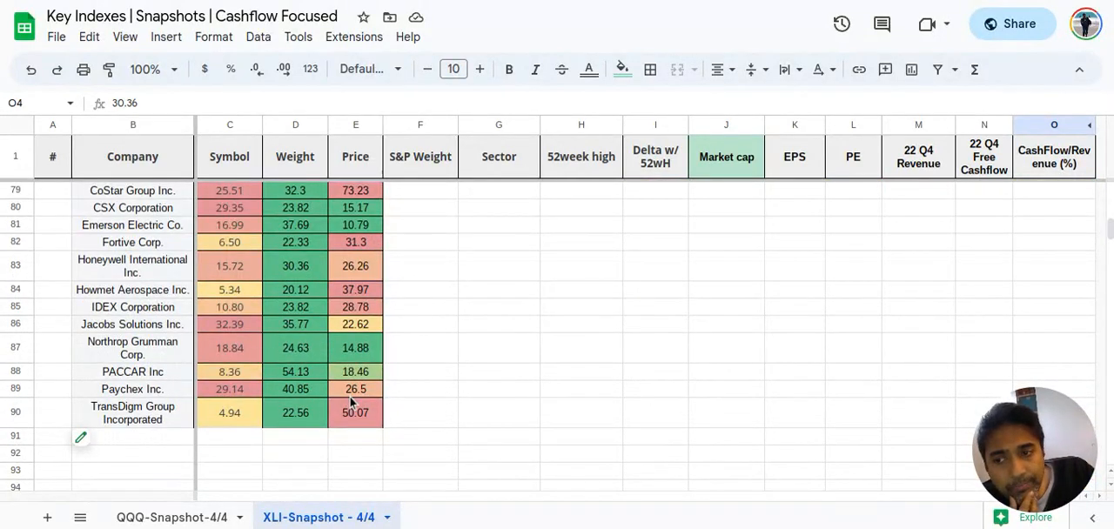
click(113, 409)
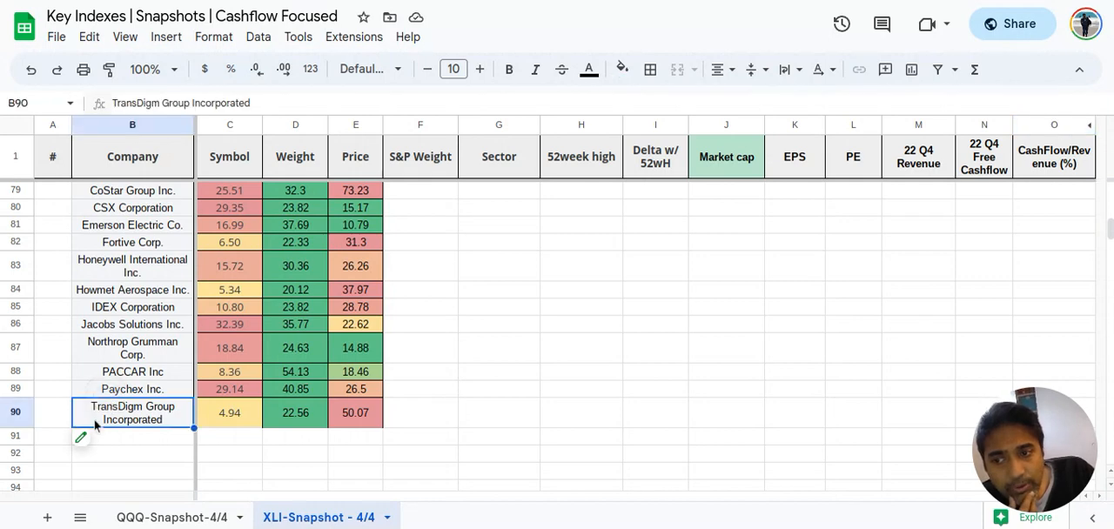
click(68, 443)
click(103, 421)
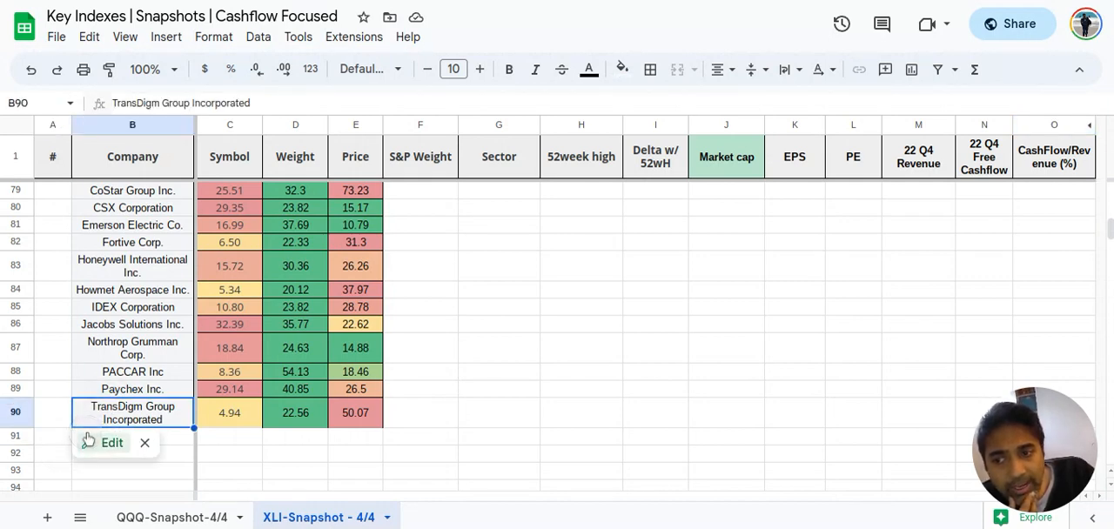
click(87, 440)
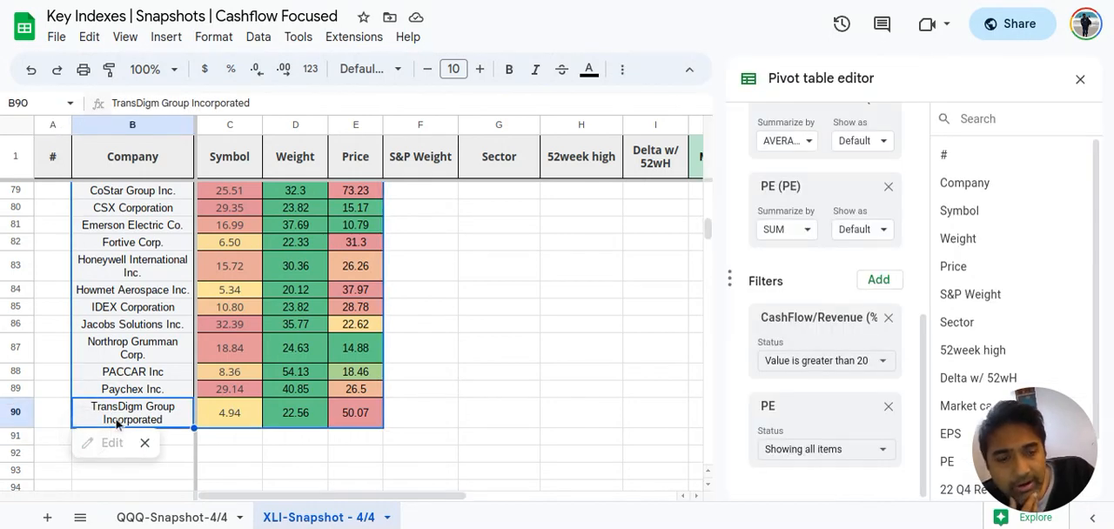
Examine the pivot table's Delta w/ 52wH, CashFlow/Revenue (%) and PE value fields and the values offered by its PE filter
click(803, 450)
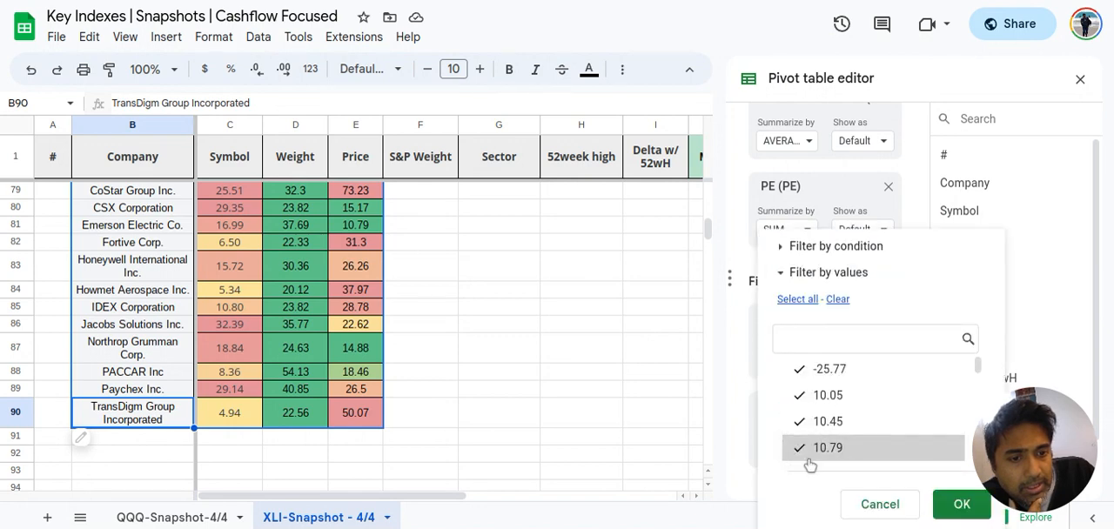
click(737, 358)
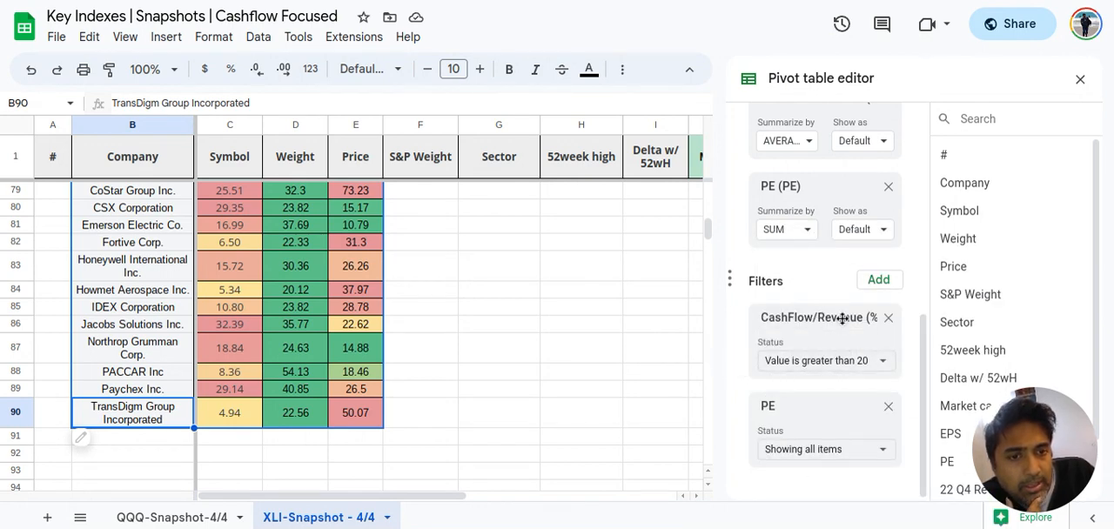
scroll(835, 335, up, 1)
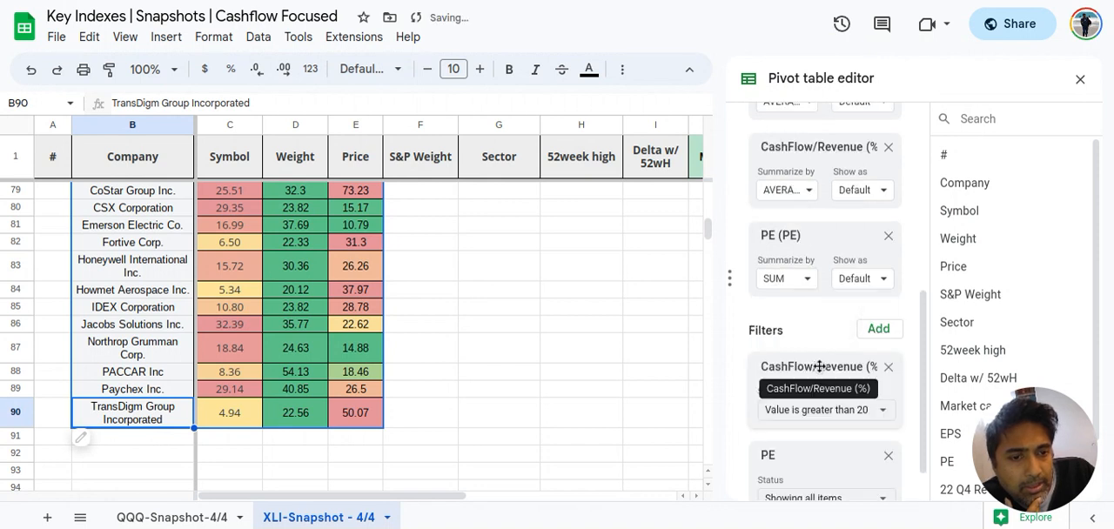
scroll(819, 411, up, 2)
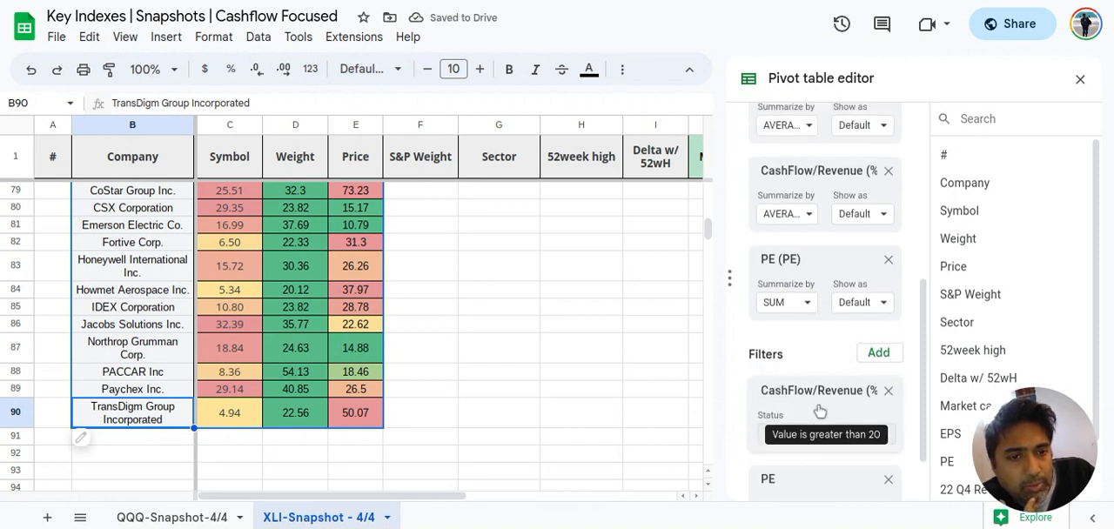
scroll(820, 411, up, 1)
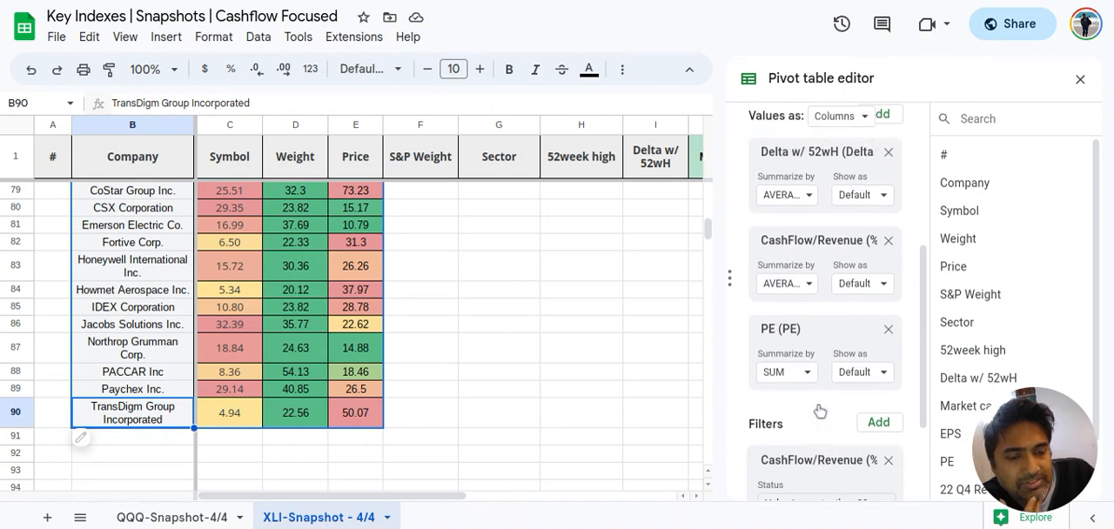
scroll(786, 448, down, 3)
click(797, 449)
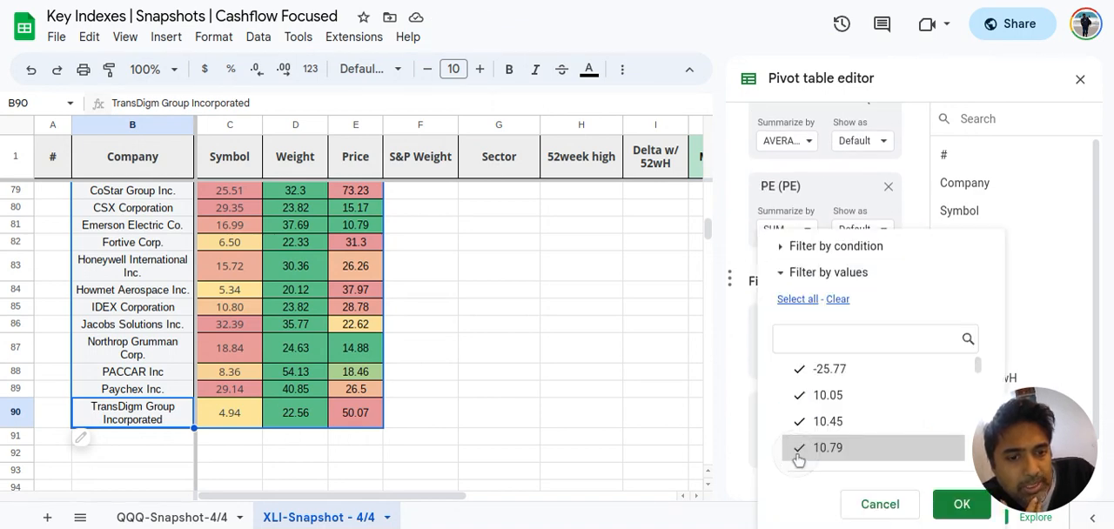
click(747, 323)
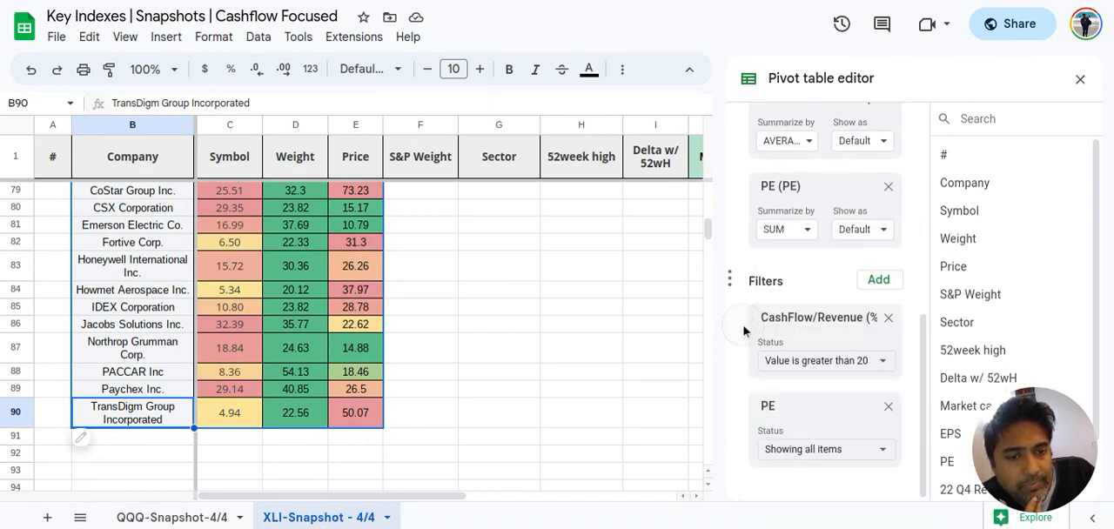
Check the PE filter's condition and value options in the pivot table and cancel out of them
click(808, 451)
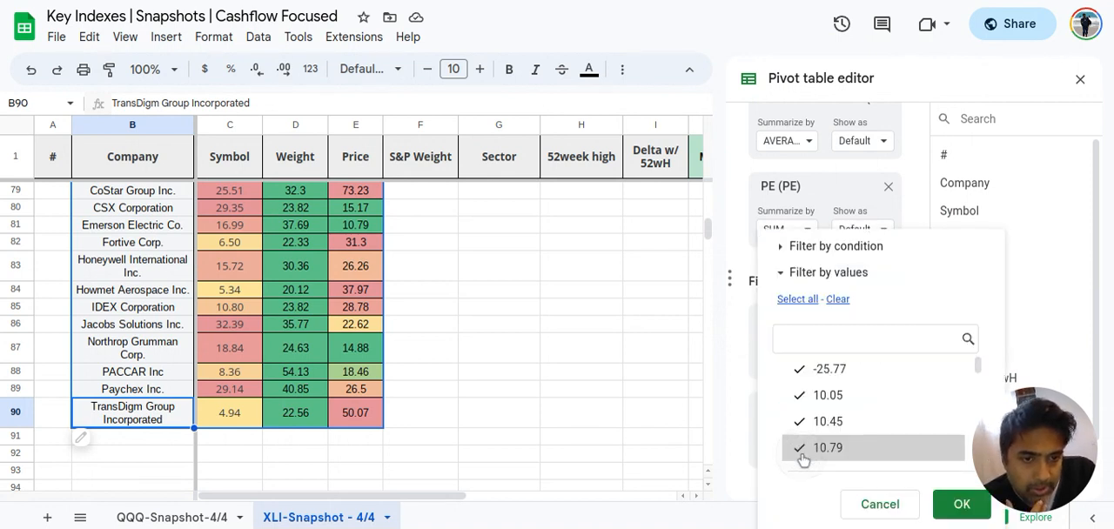
click(783, 248)
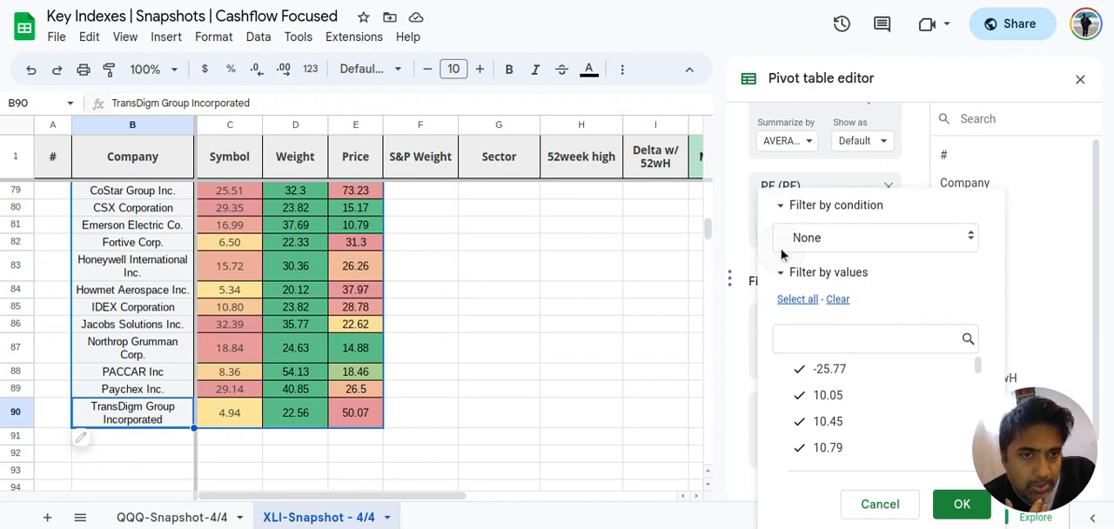
click(782, 273)
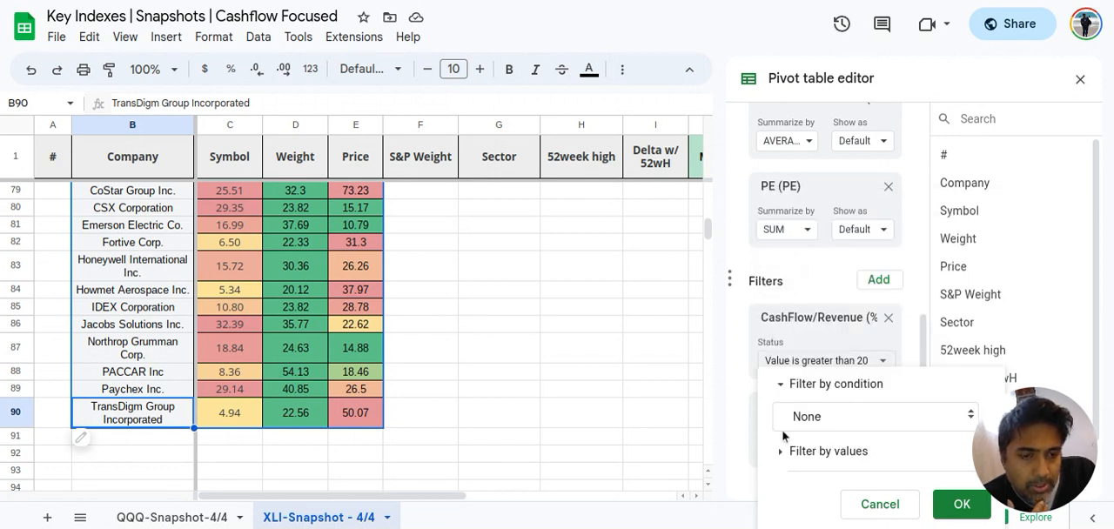
click(742, 373)
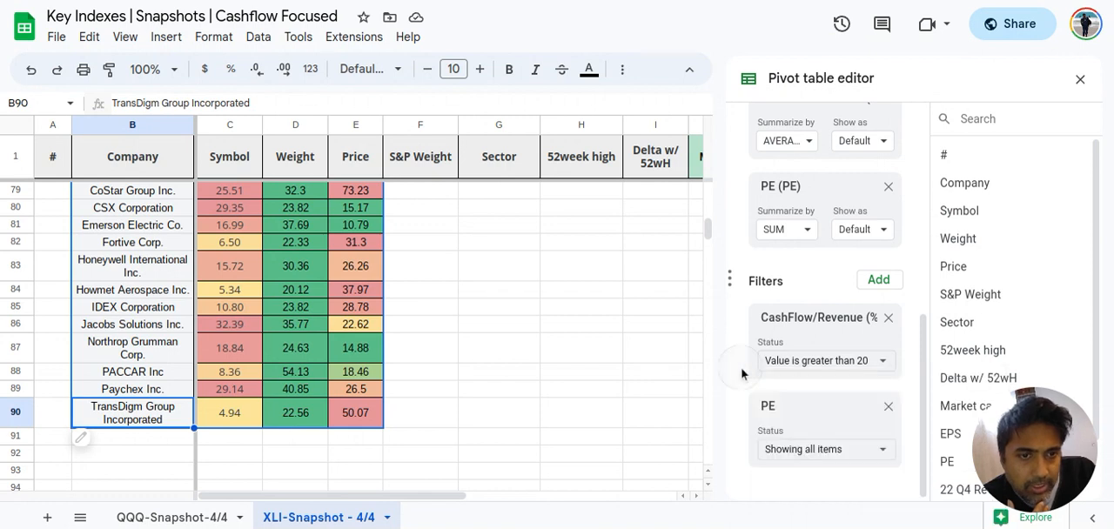
click(805, 450)
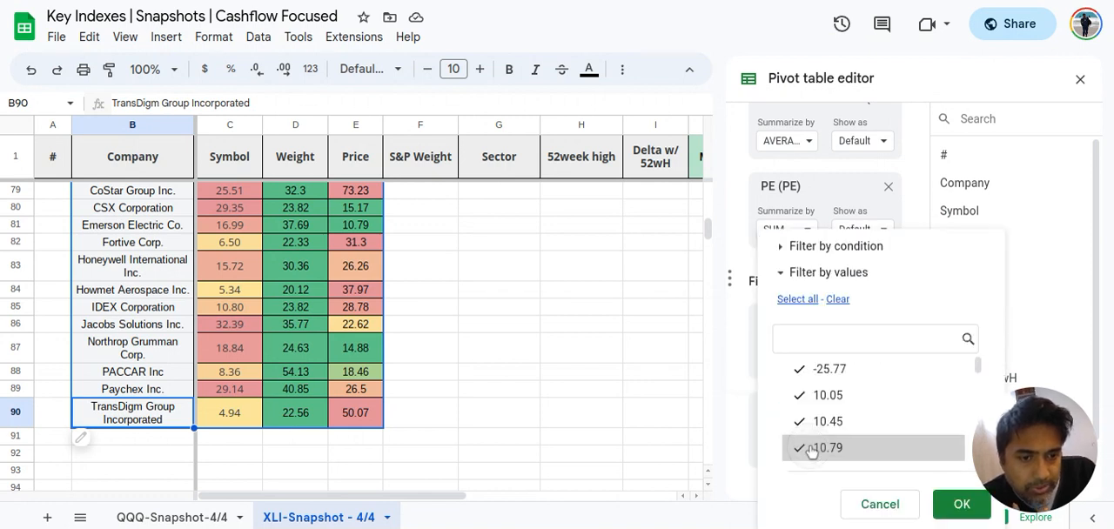
click(880, 505)
Close the pivot table editor and review the listed industrial companies' Delta w/ 52wH, CashFlow/Revenue (%) and PE figures, starting with 3M Company
scroll(525, 453, down, 7)
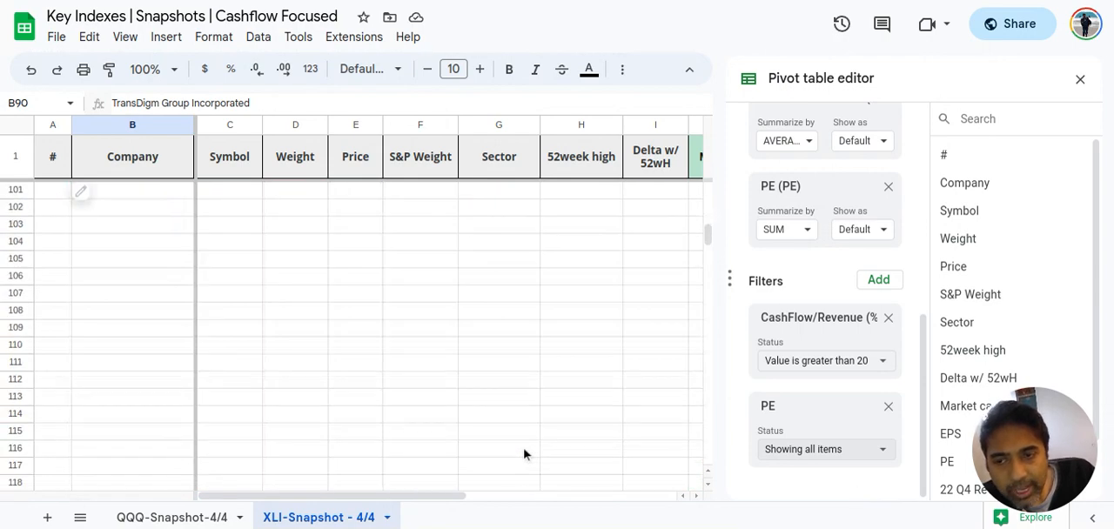
scroll(525, 453, up, 9)
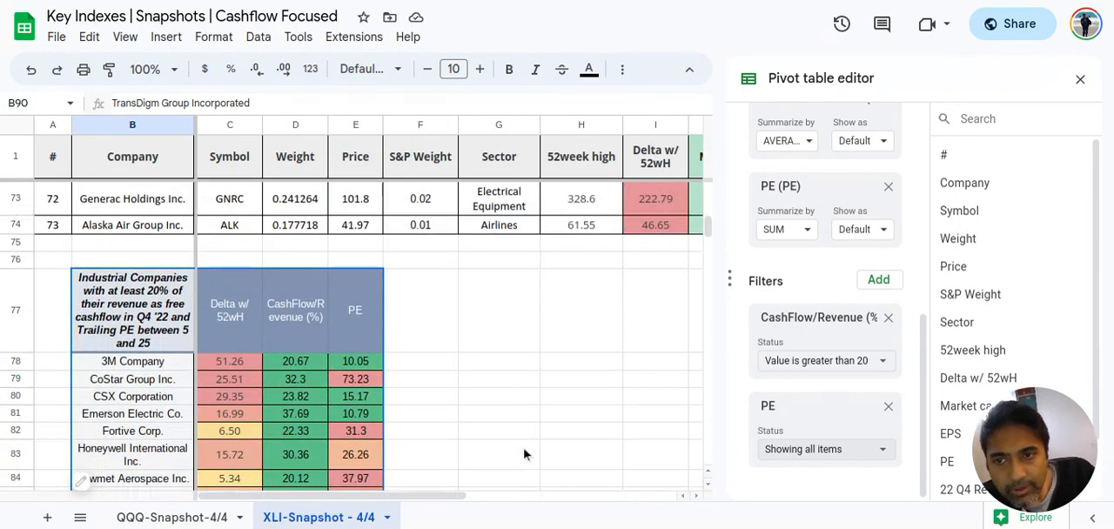
scroll(525, 453, down, 2)
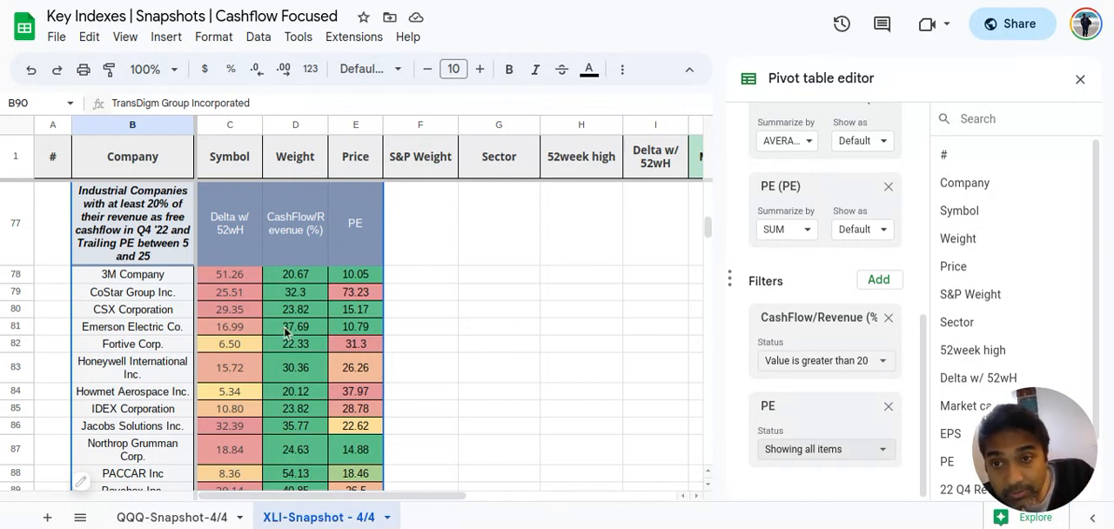
scroll(287, 333, up, 1)
scroll(285, 332, down, 1)
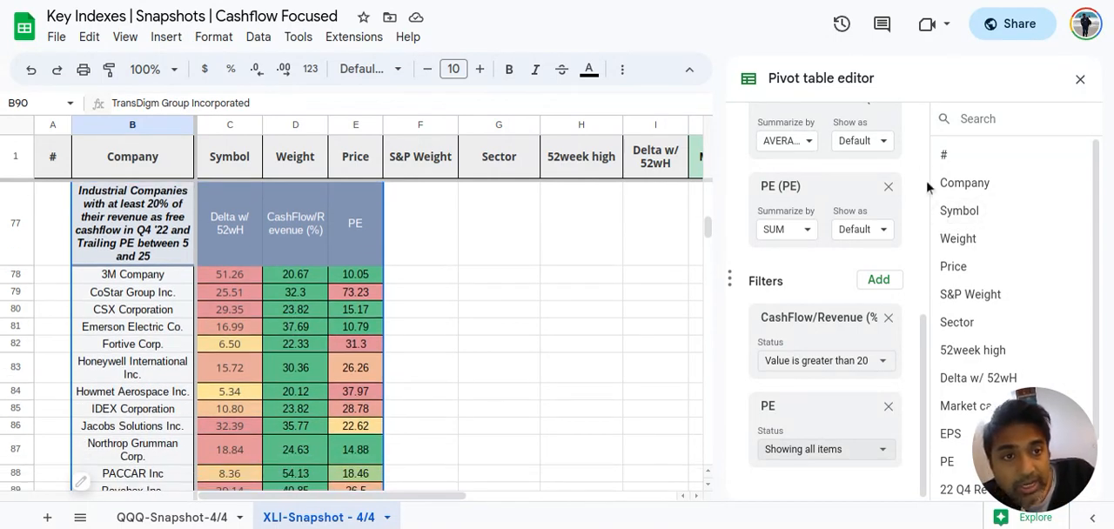
click(1081, 80)
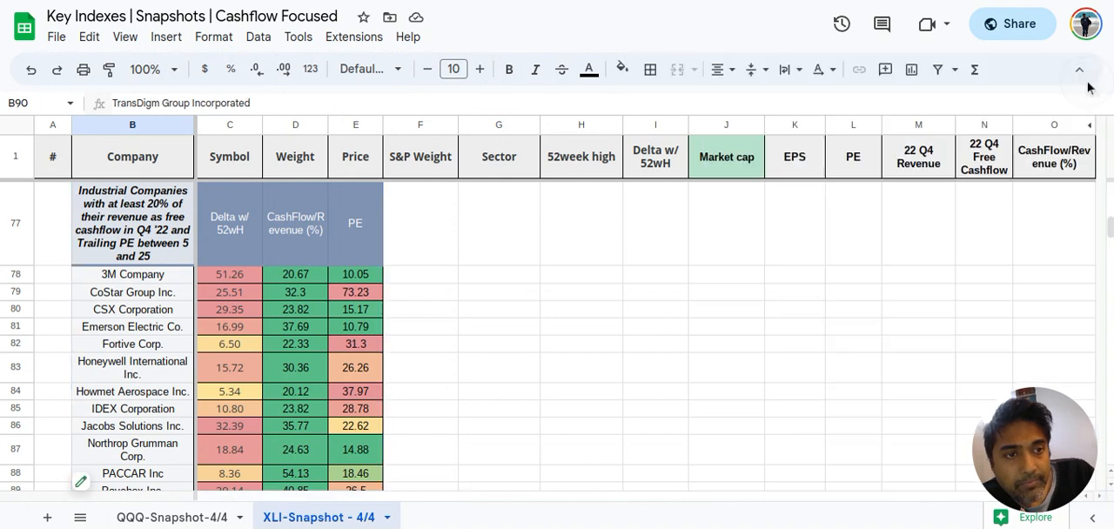
scroll(259, 385, up, 1)
scroll(258, 385, down, 1)
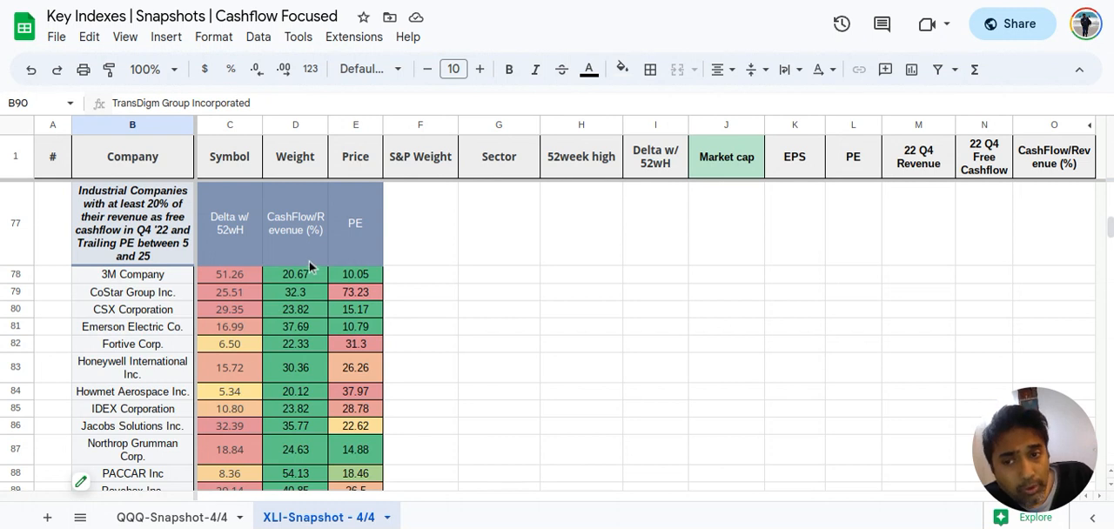
click(285, 275)
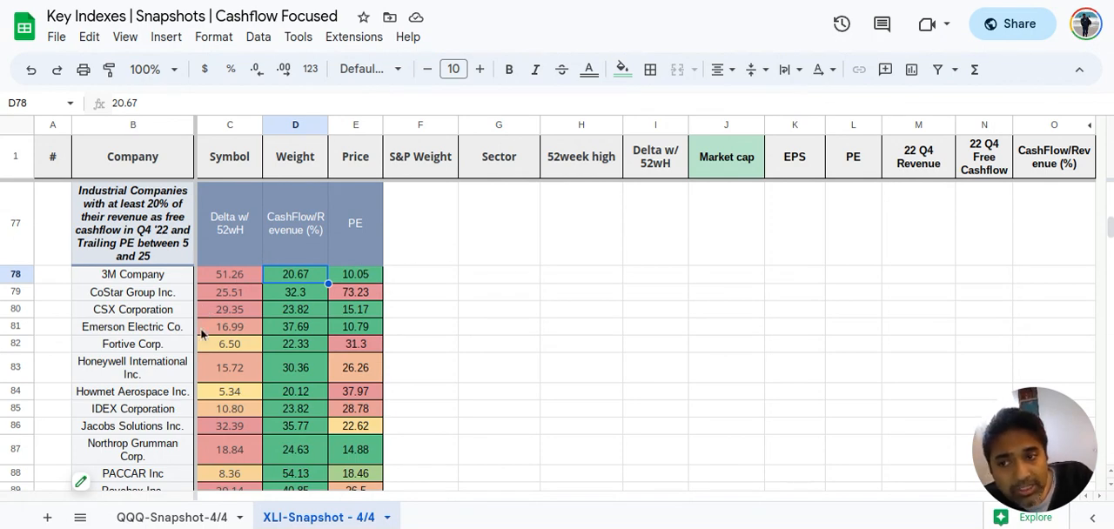
Review Honeywell International's Delta w/ 52wH and PE figures in the Industrial Companies pivot table
scroll(200, 331, down, 1)
scroll(232, 348, up, 1)
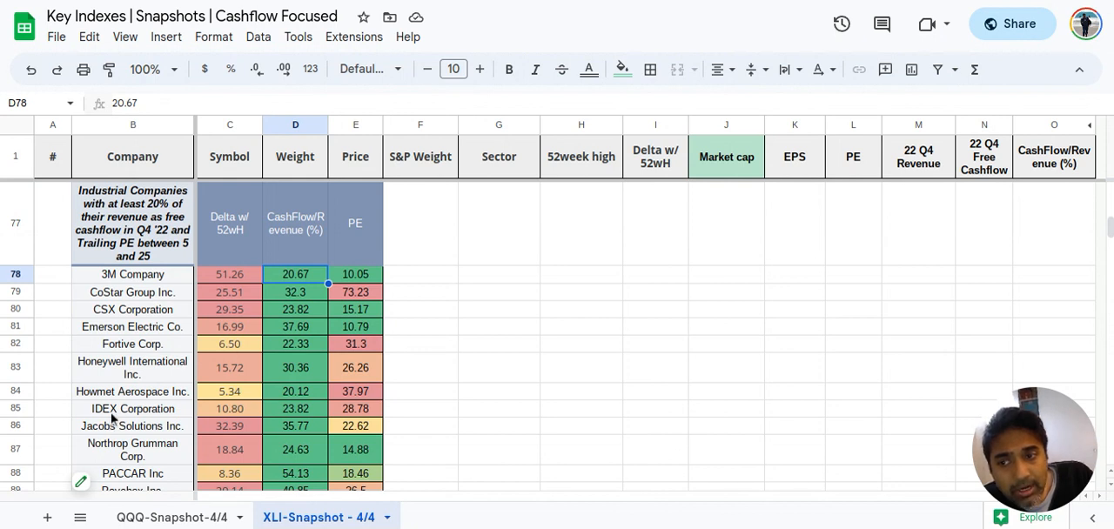
click(122, 369)
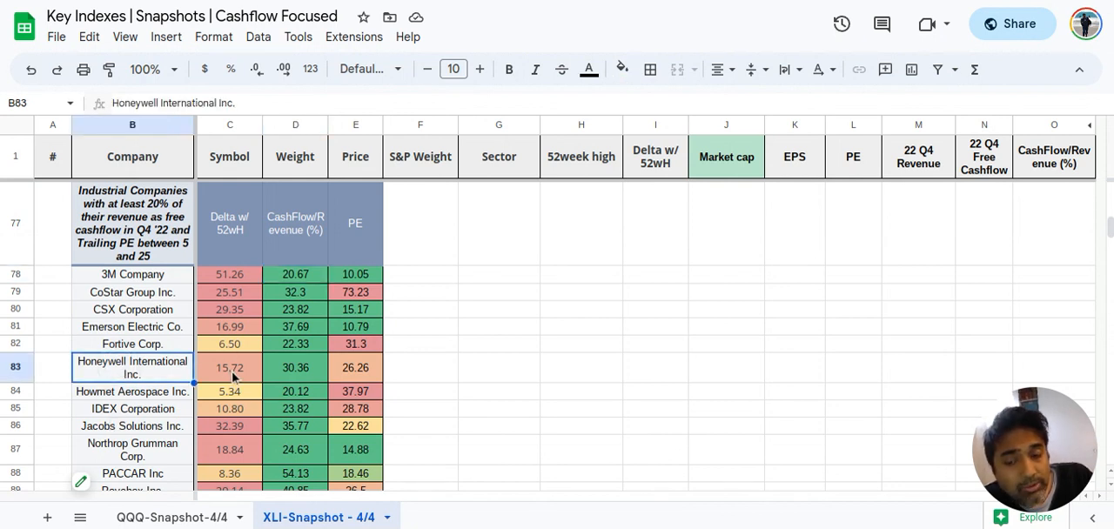
click(351, 376)
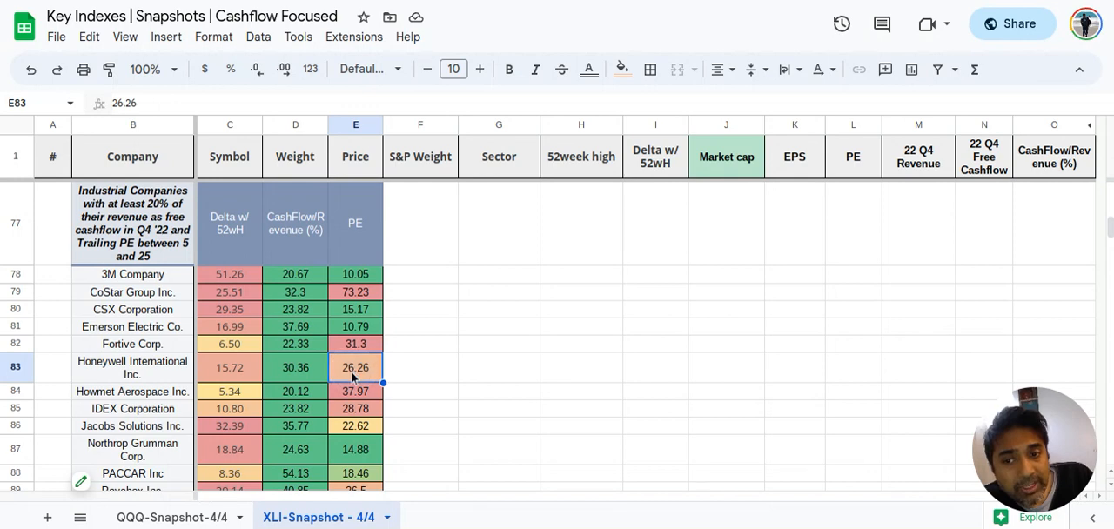
scroll(186, 435, down, 3)
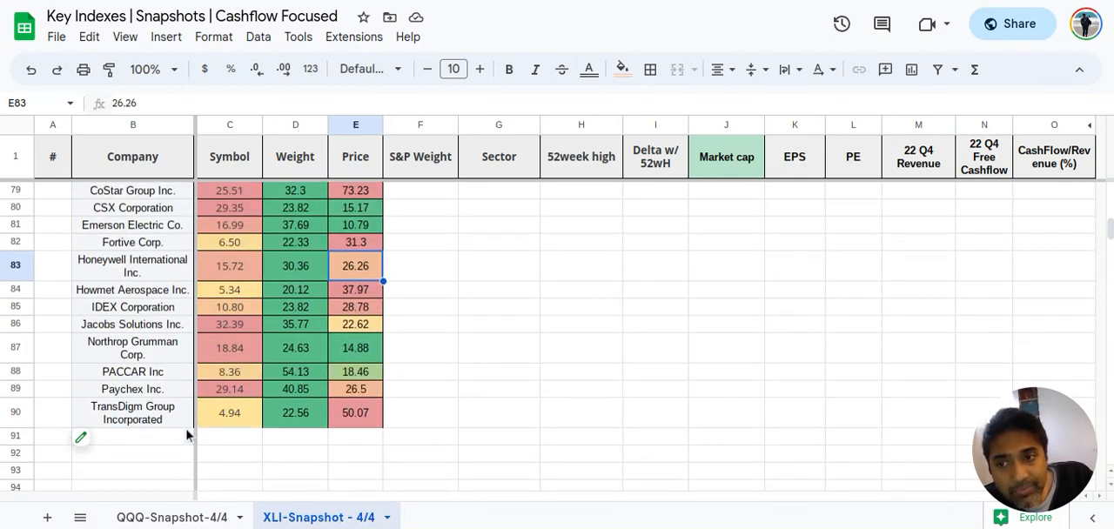
Check the pivot table's Howmet Aerospace row and Emerson Electric's Delta w/ 52wH and CashFlow/Revenue (%) figures
click(157, 296)
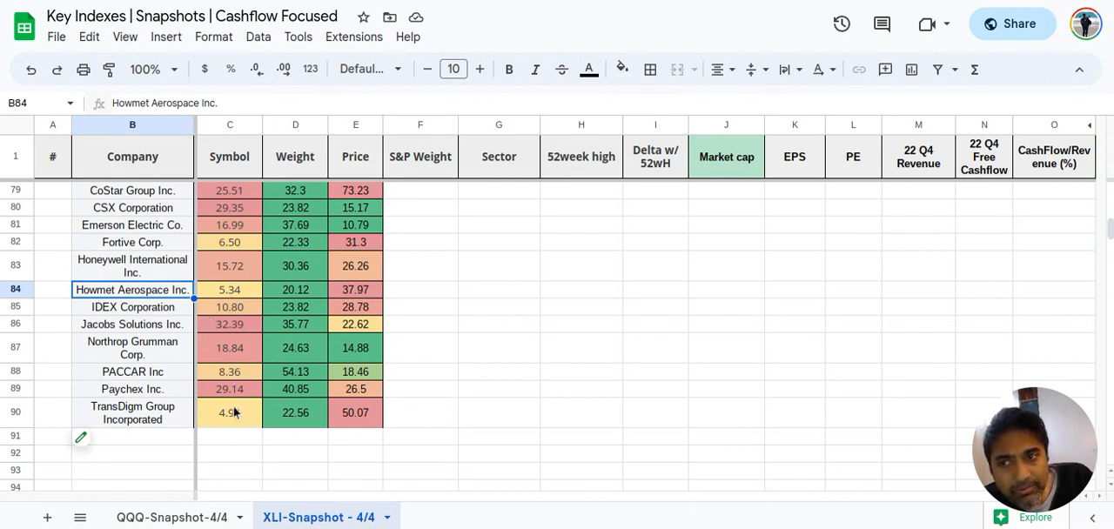
click(231, 229)
scroll(232, 233, up, 3)
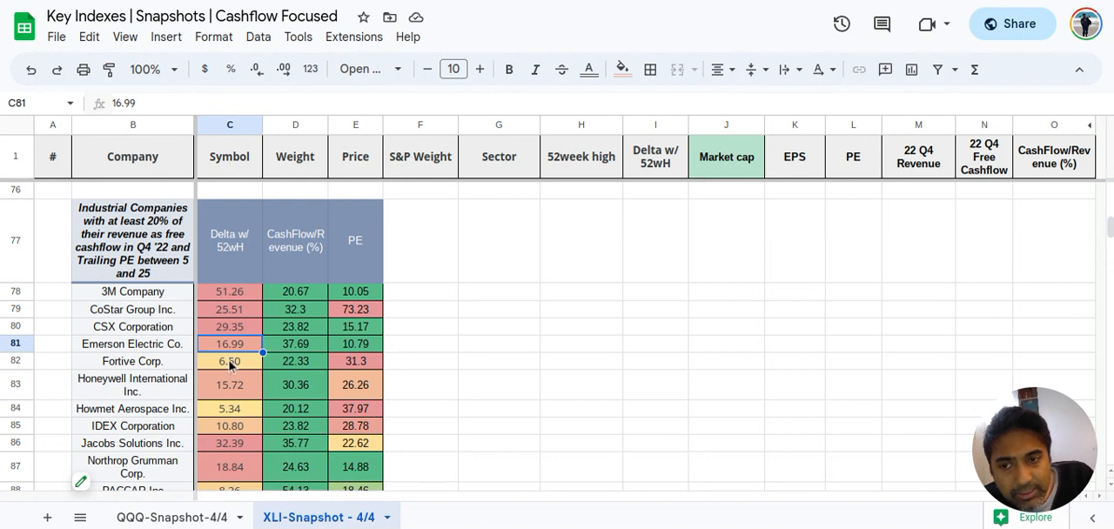
click(288, 351)
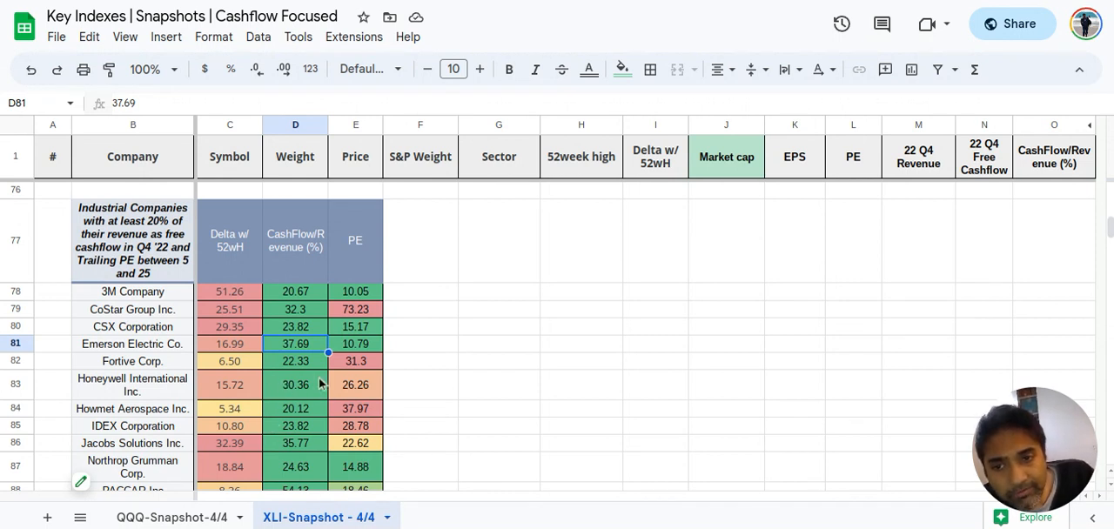
Go back from the pivot table to the first rows of the XLI company list and look them over
scroll(303, 371, down, 2)
scroll(302, 370, up, 6)
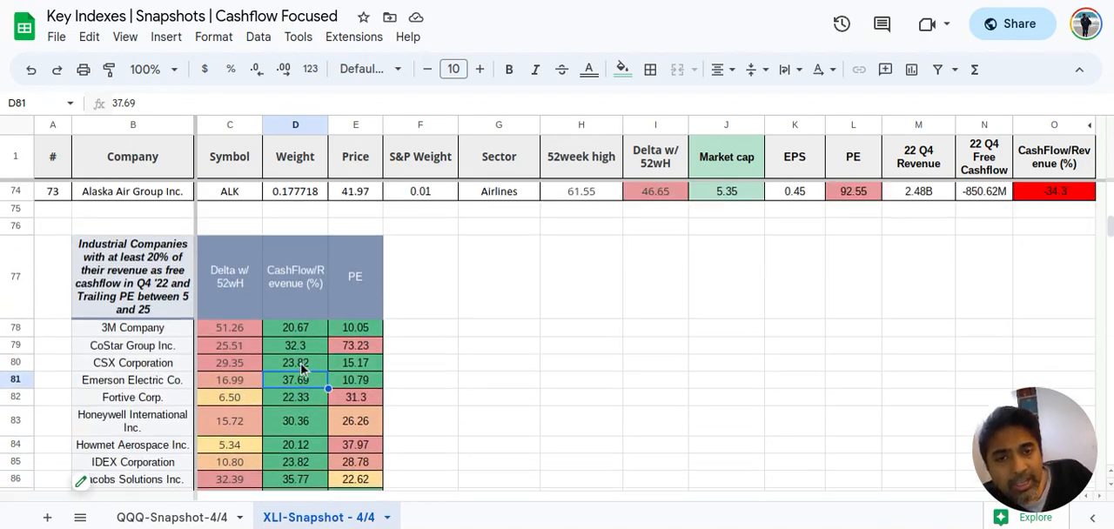
scroll(303, 370, up, 18)
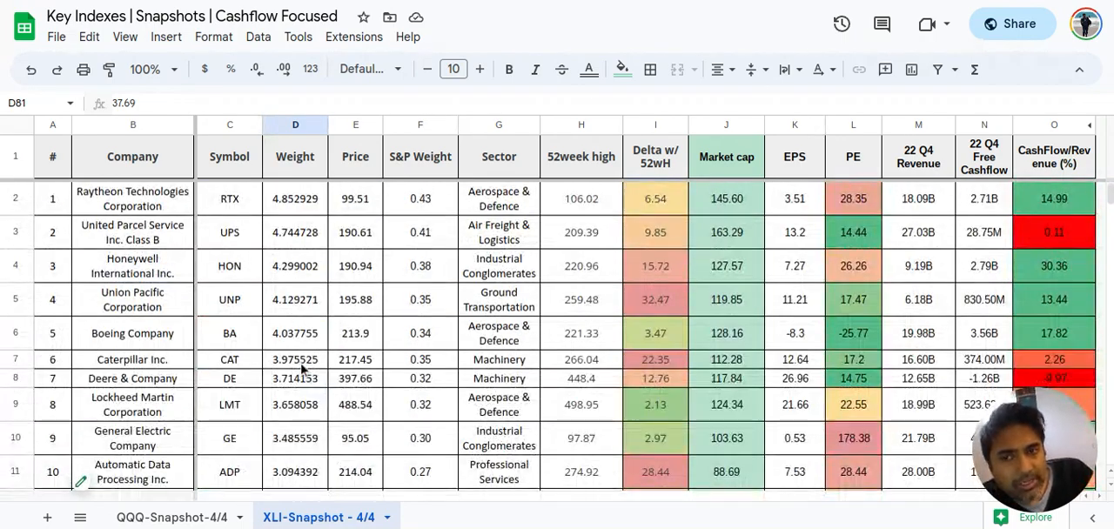
scroll(302, 370, down, 4)
scroll(302, 370, up, 5)
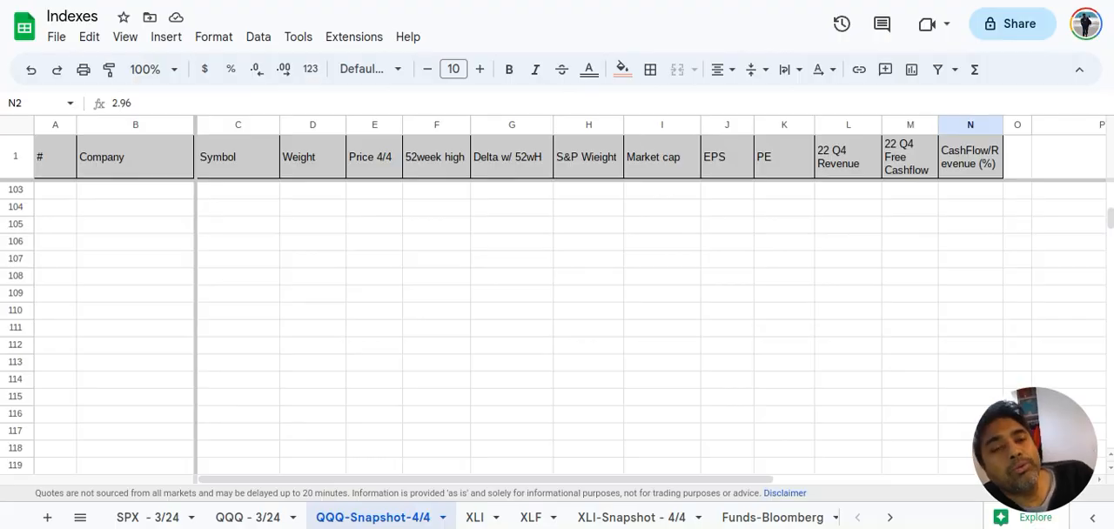
In the Indexes spreadsheet's QQQ-Snapshot-4/4 sheet, check the 22 Q4 Revenue entries of Microsoft and NVIDIA
scroll(557, 362, up, 2)
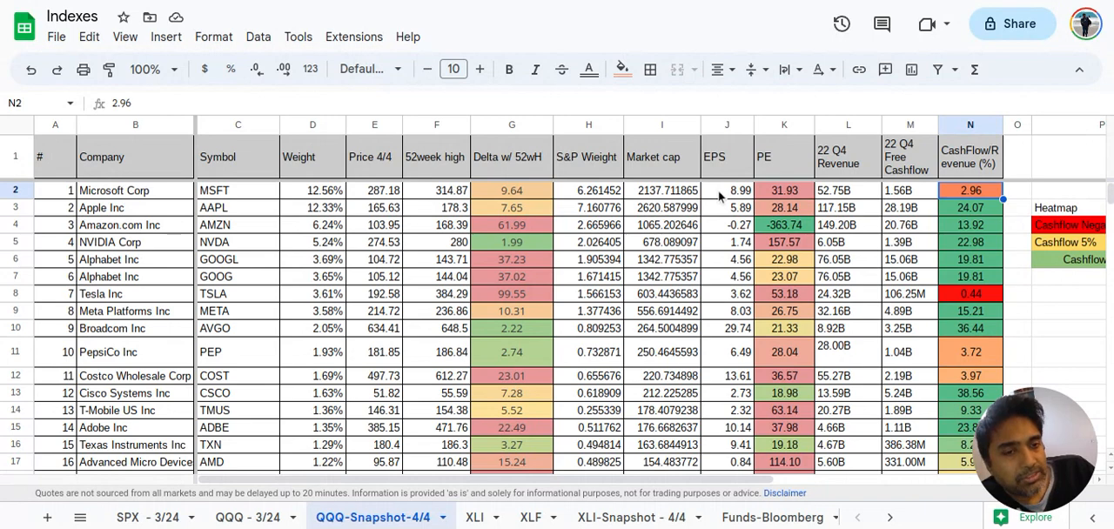
click(861, 189)
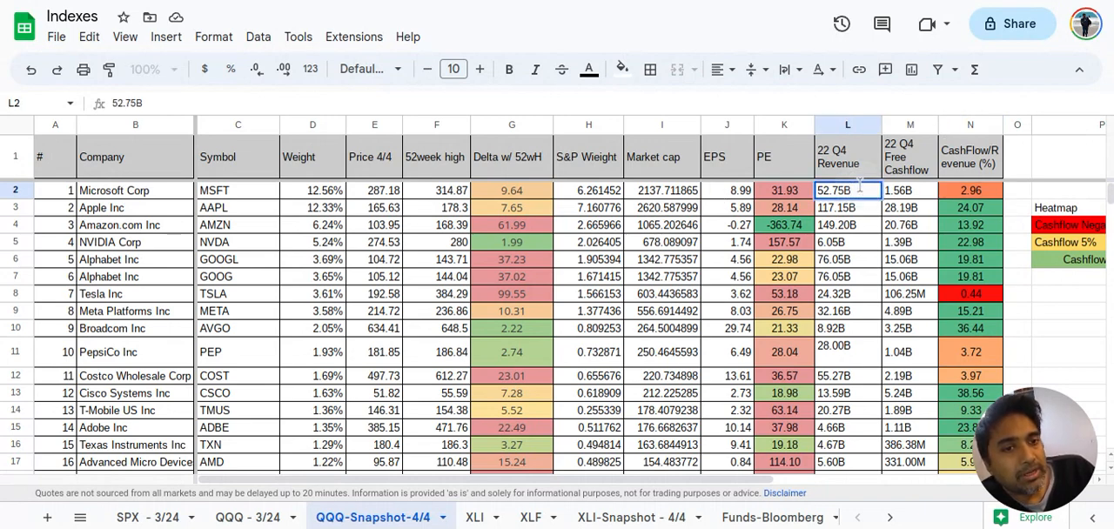
click(851, 246)
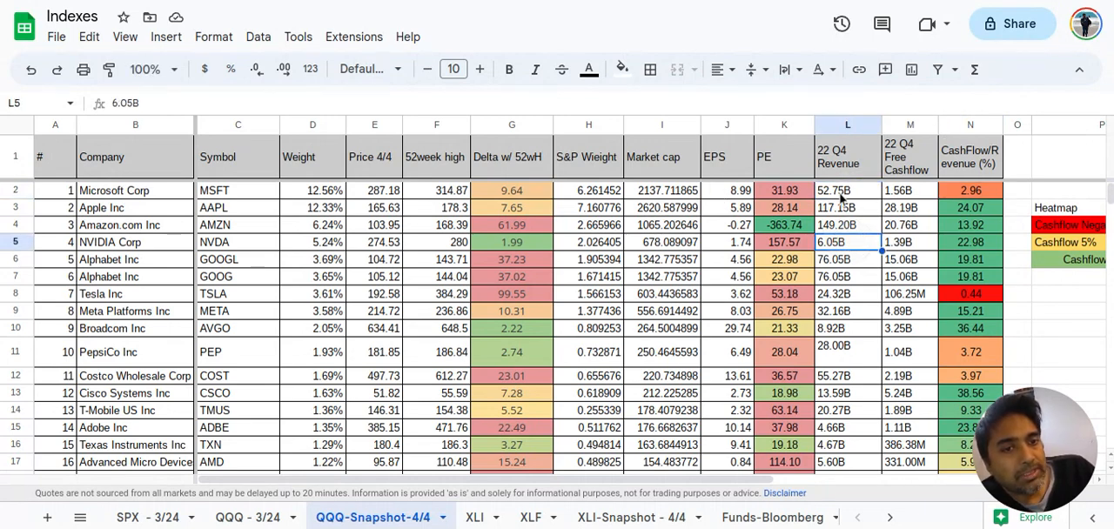
Open the QQQ - 3/24 sheet, inspect the IMPORTXML formula behind the 22 Q4 Revenue in N46, and cancel the cell edit
click(248, 517)
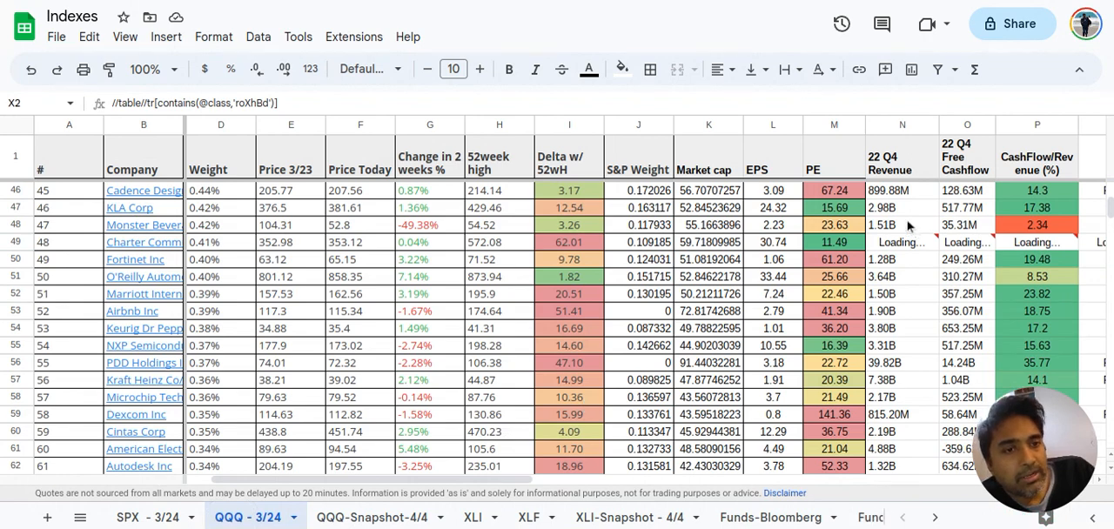
double_click(896, 195)
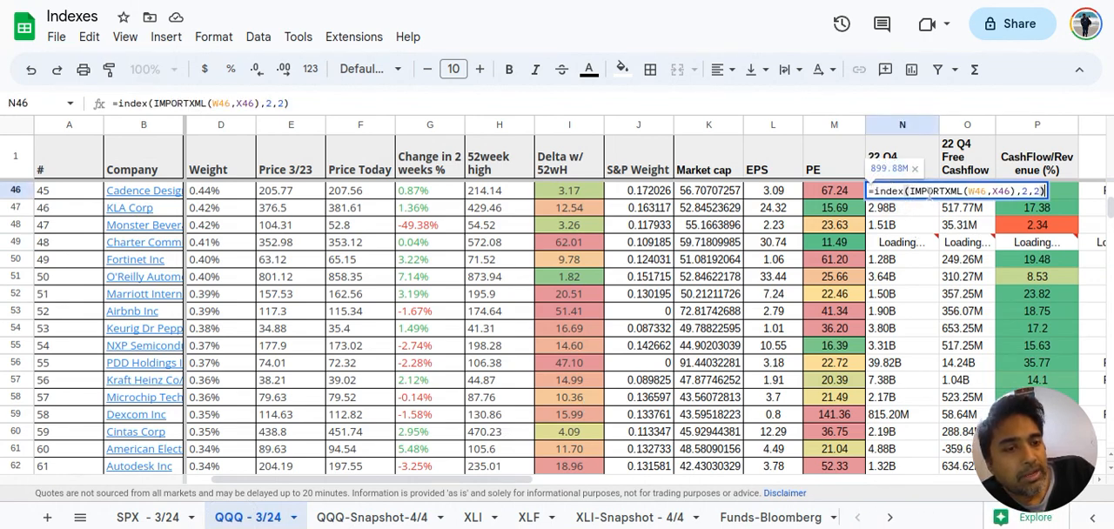
click(930, 194)
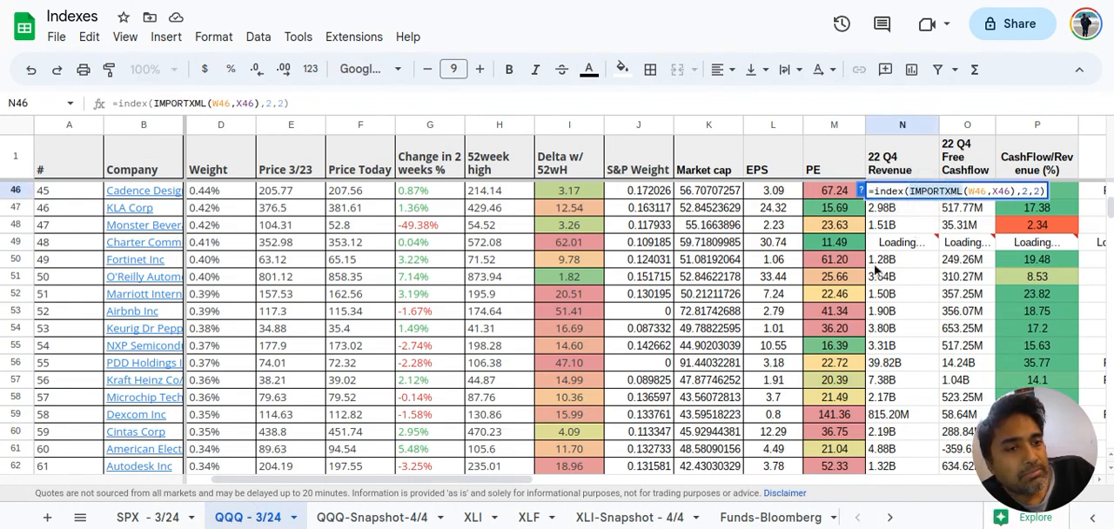
scroll(869, 365, down, 1)
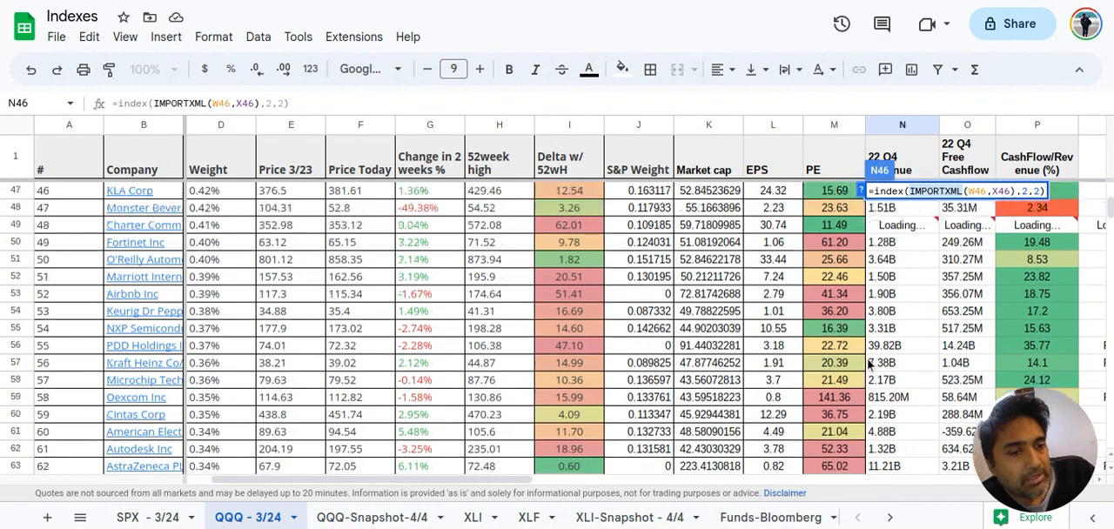
scroll(869, 365, up, 15)
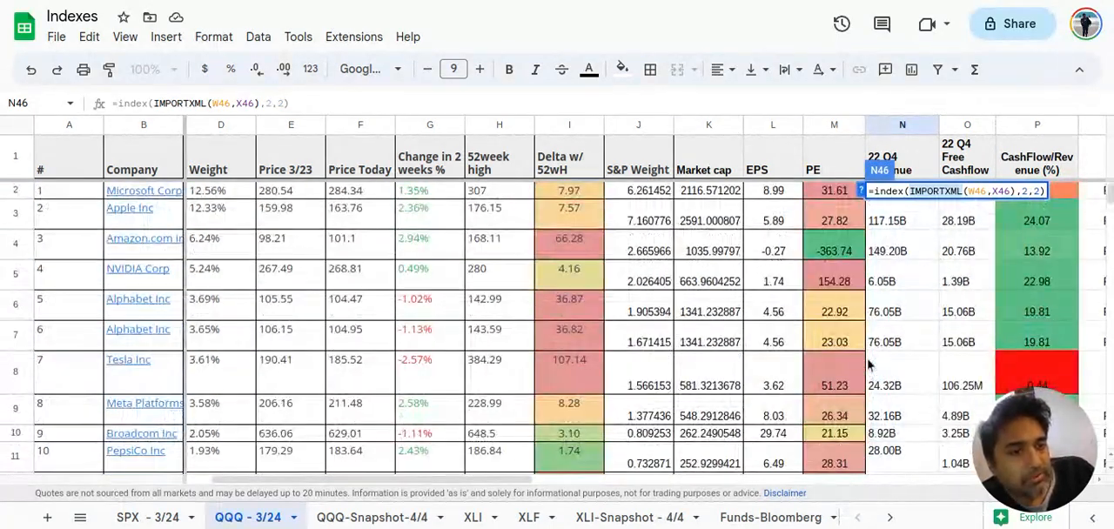
click(885, 342)
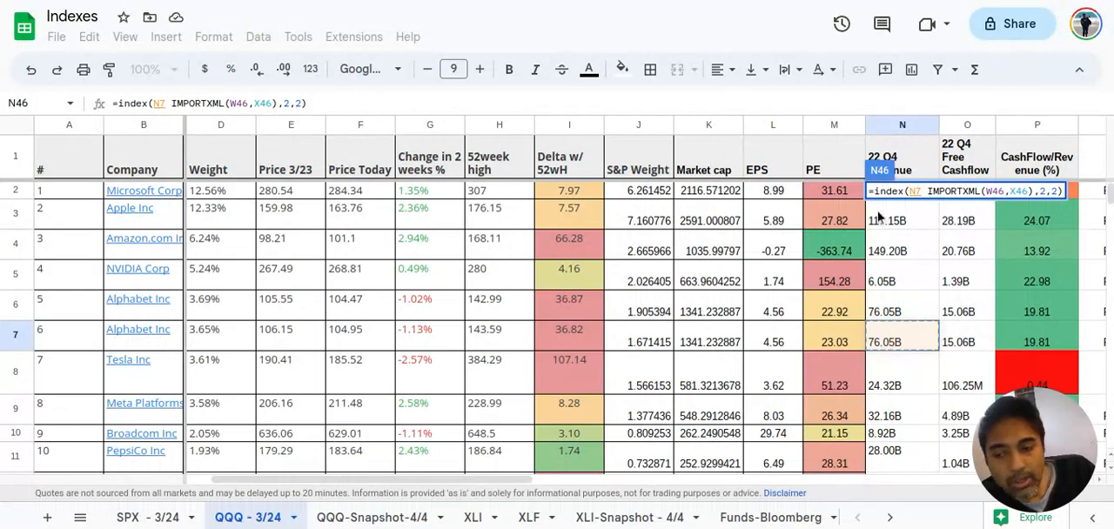
key(Escape)
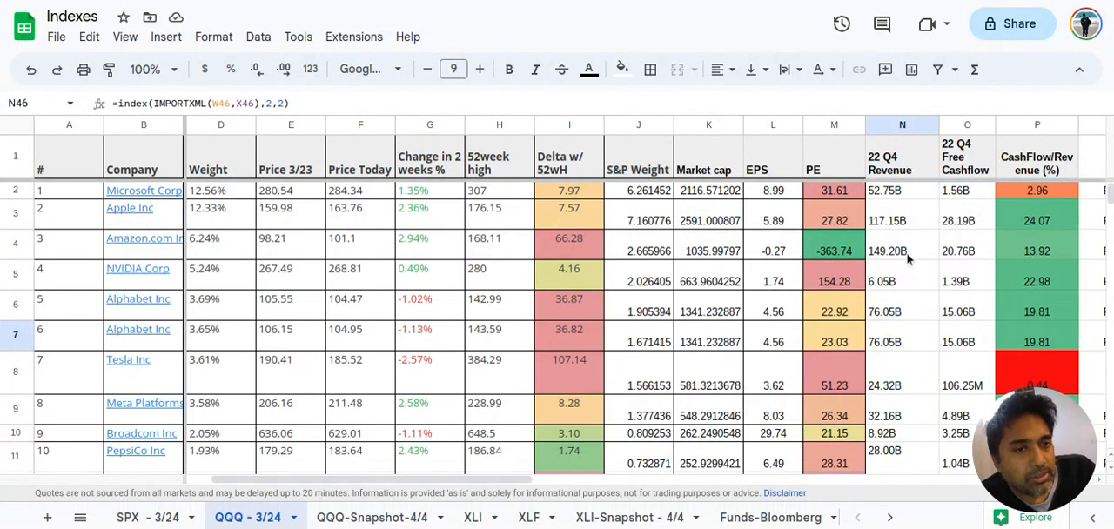
Examine the 22 Q4 Revenue formula and loading error in Charter Communications' row 49
scroll(907, 258, down, 4)
scroll(907, 258, down, 9)
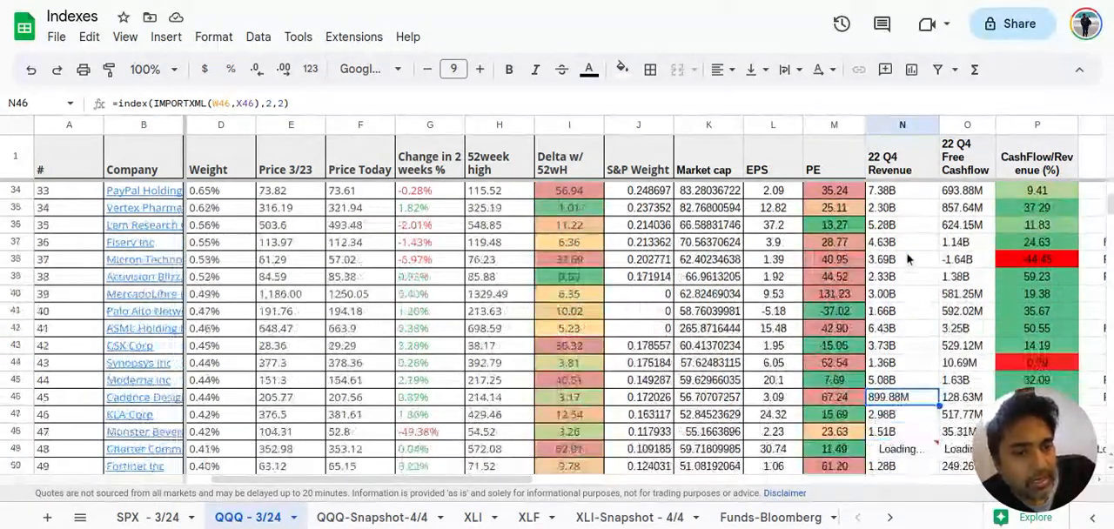
click(890, 348)
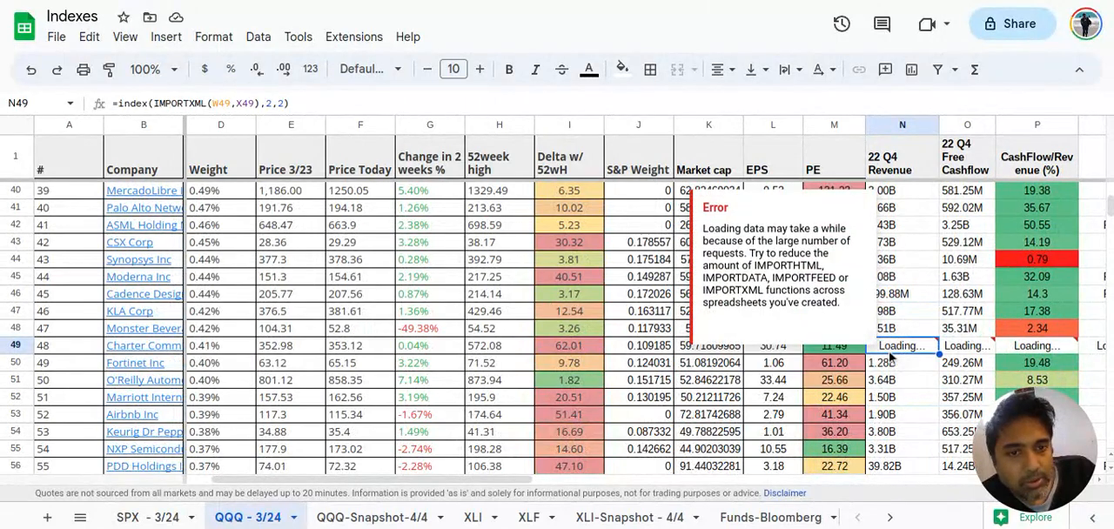
click(164, 348)
Look through the remaining companies' 22 Q4 revenue and cash flow columns and return to the first rows of the list
scroll(963, 364, down, 15)
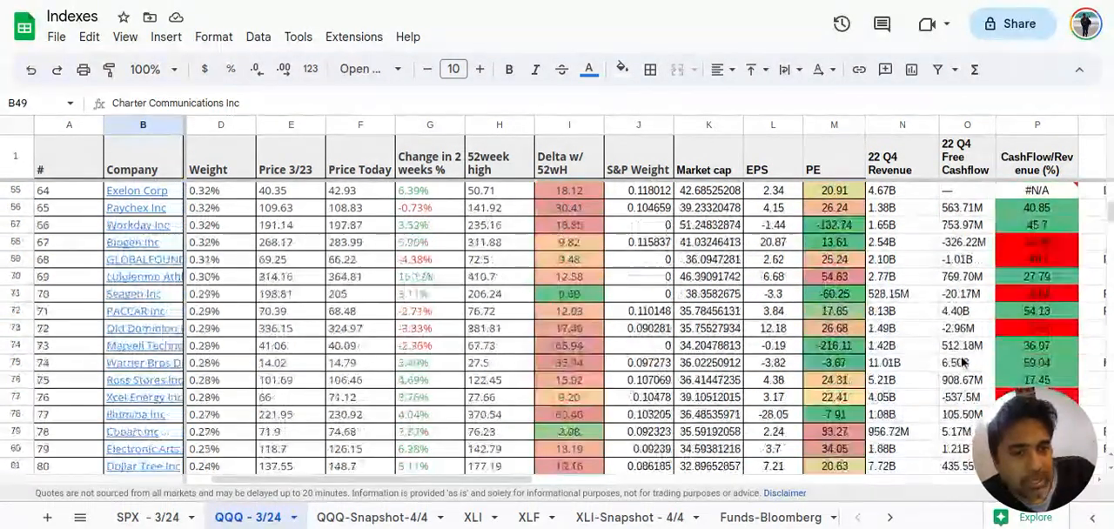
scroll(964, 364, down, 4)
scroll(964, 364, up, 10)
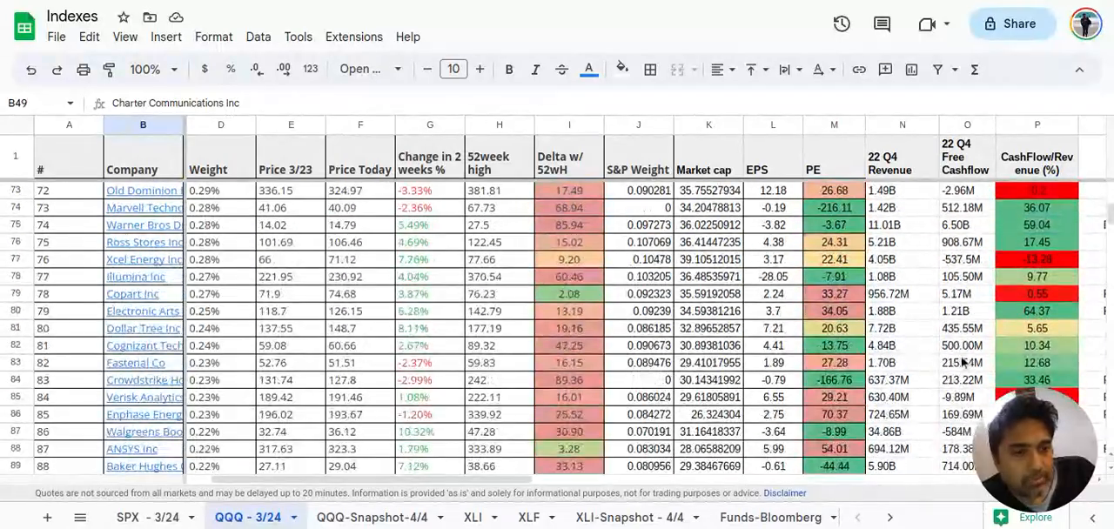
scroll(964, 363, up, 15)
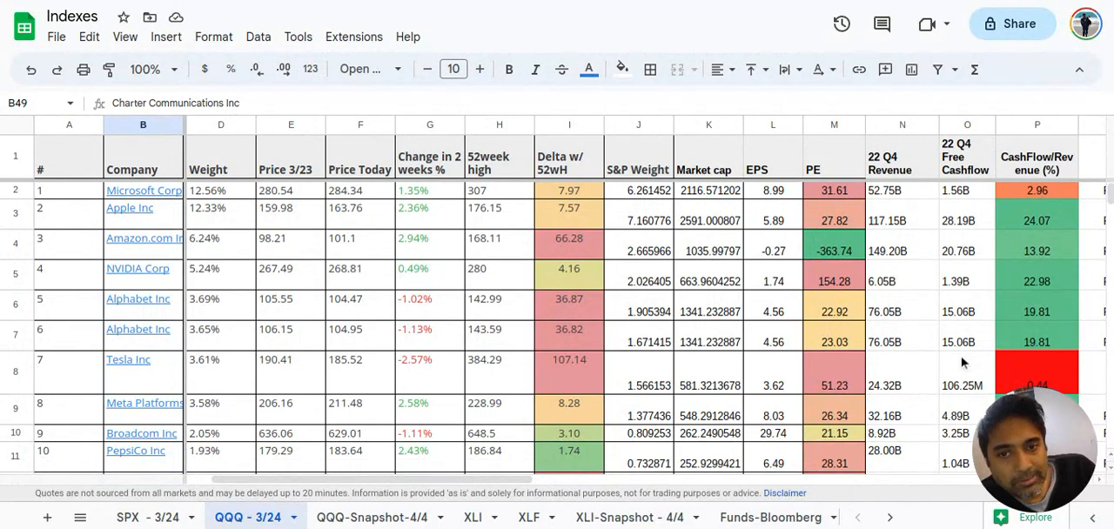
scroll(427, 313, down, 5)
scroll(427, 314, up, 5)
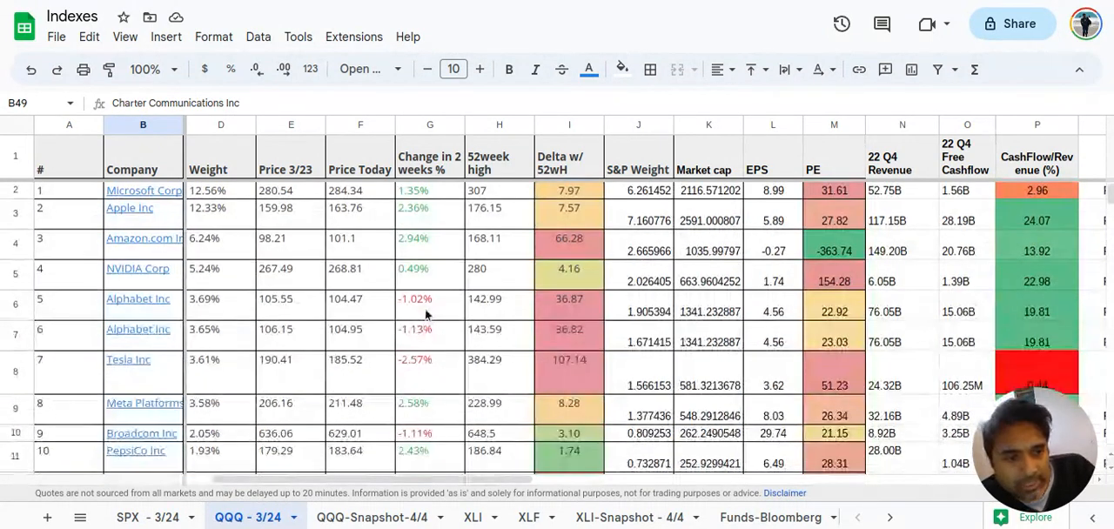